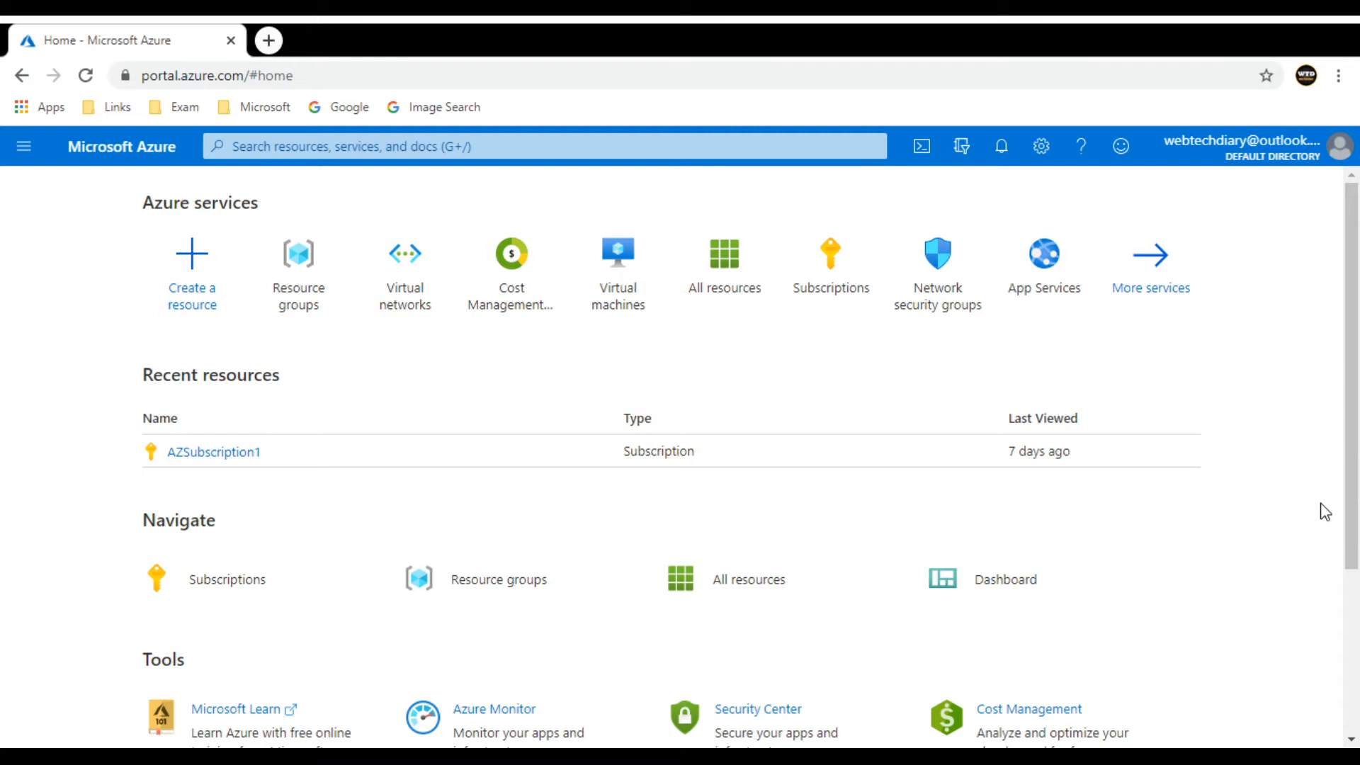
# Create a resource group named P2S-RG under AZSubscription1 in the (US) East US region
pyautogui.click(21, 160)
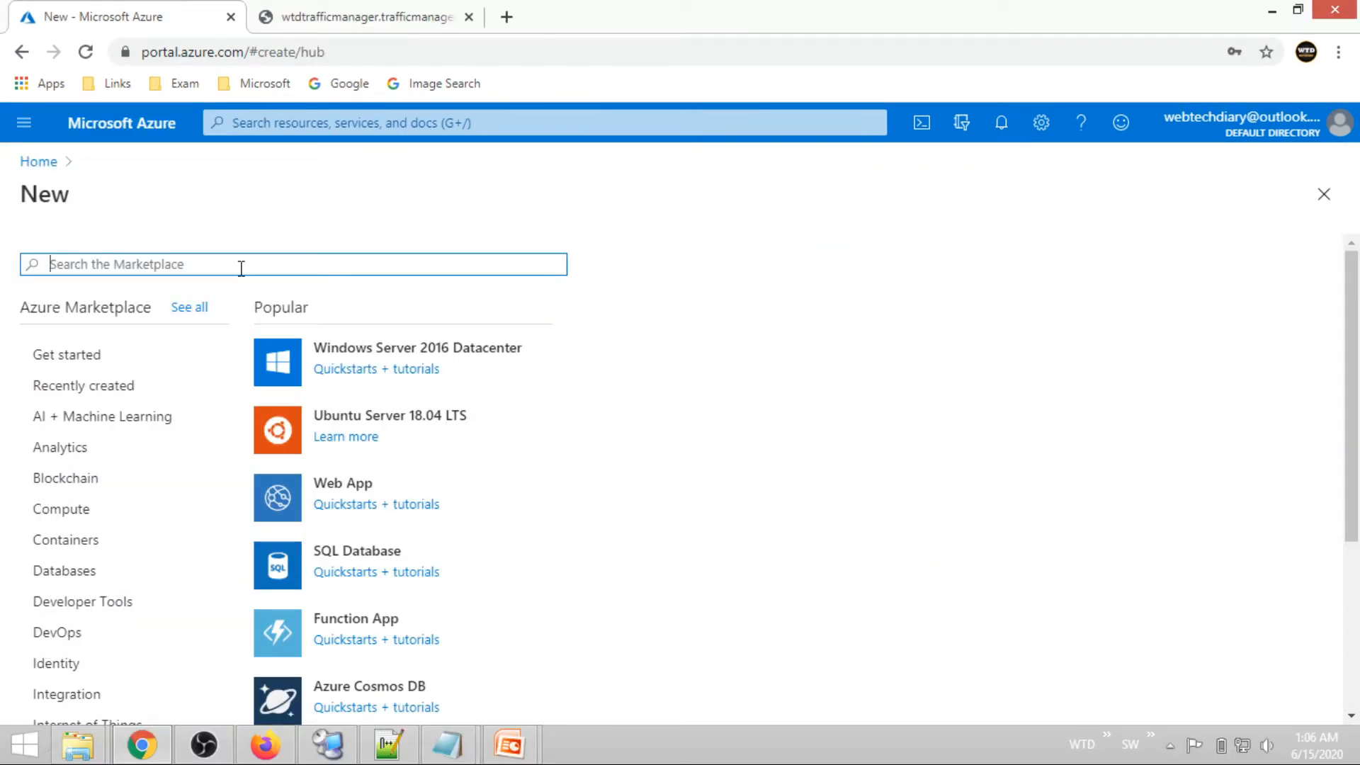
pyautogui.write('resource')
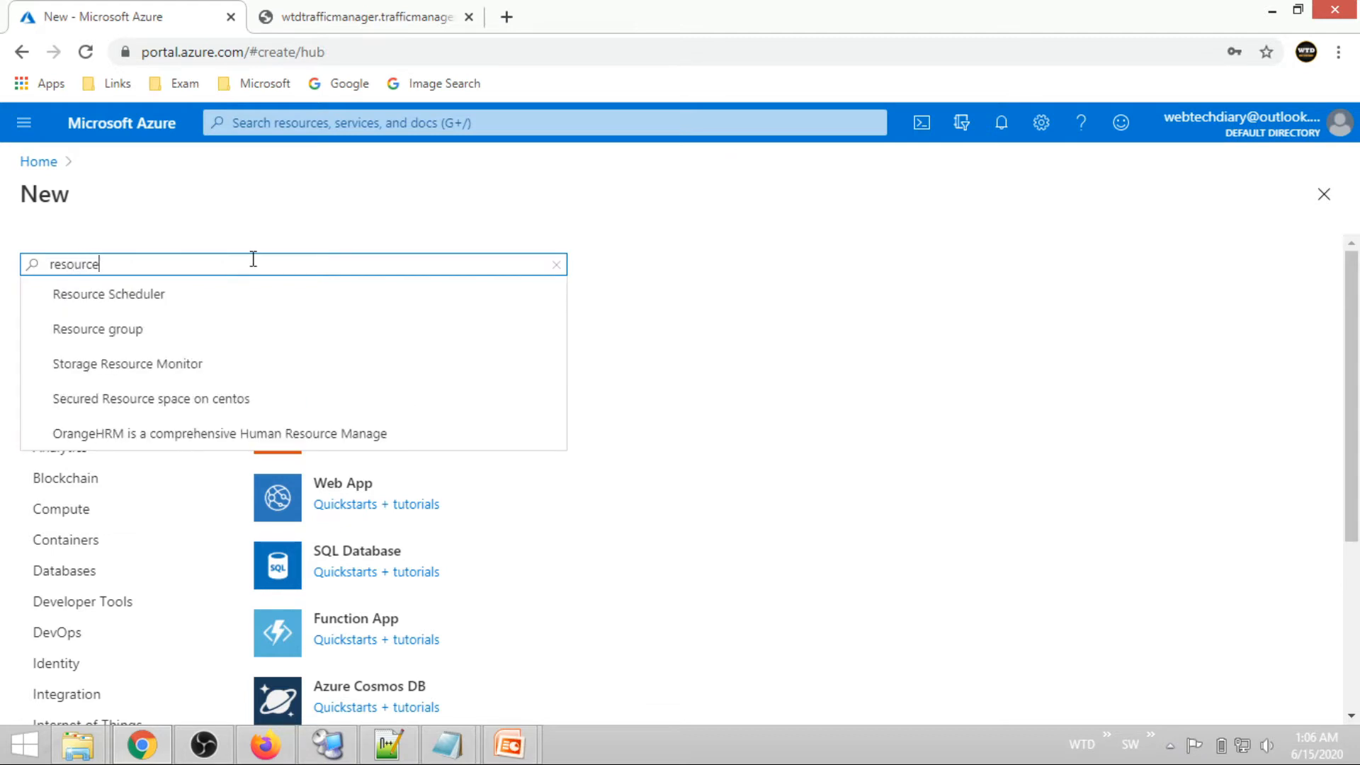
pyautogui.click(149, 333)
pyautogui.click(179, 368)
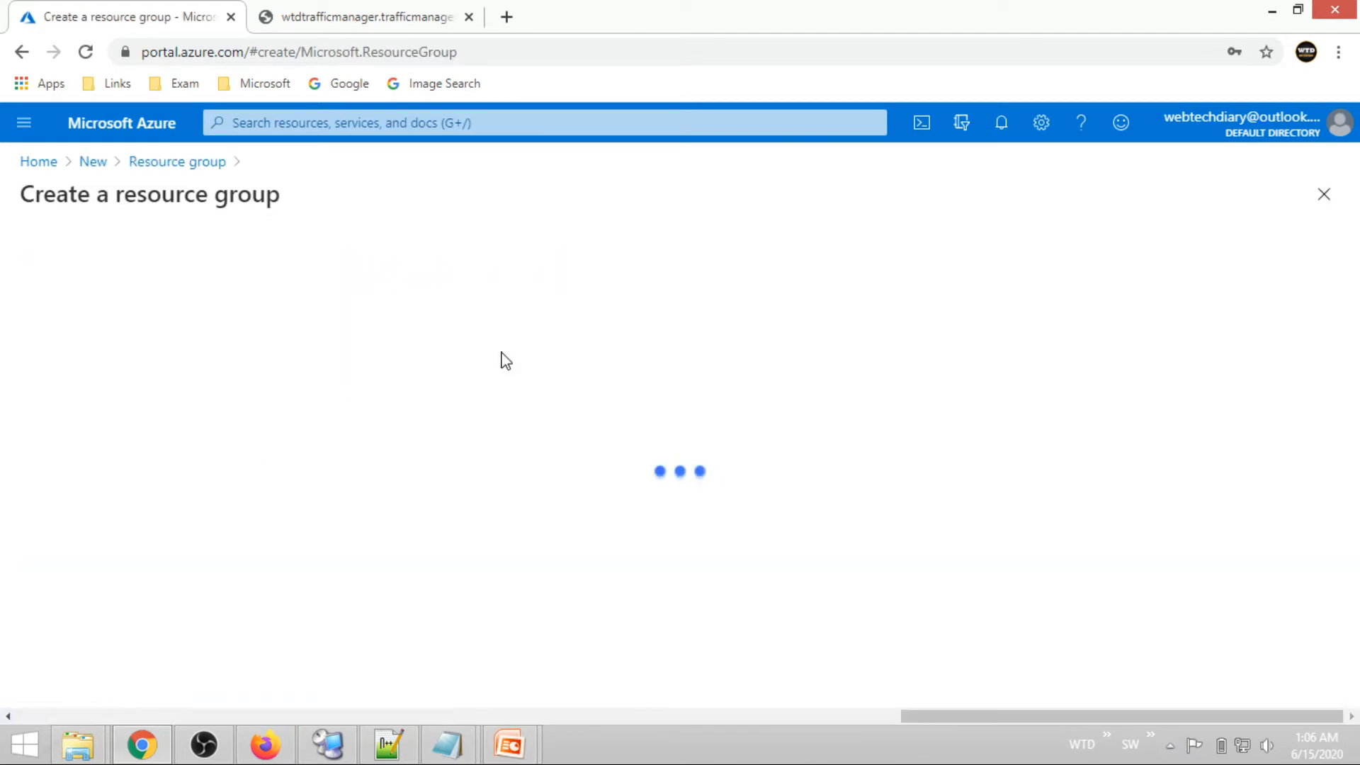
pyautogui.click(385, 444)
pyautogui.write('P2S-RG')
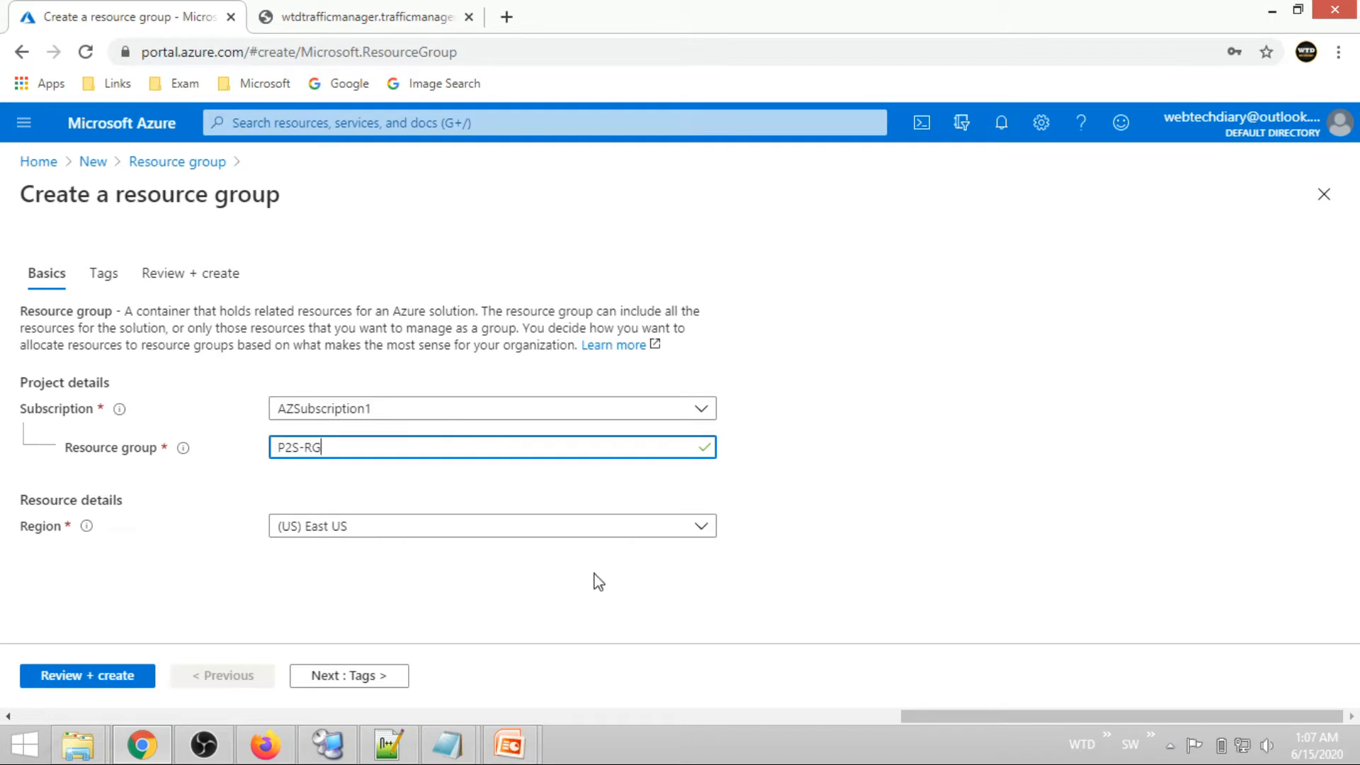
pyautogui.click(113, 679)
pyautogui.click(39, 677)
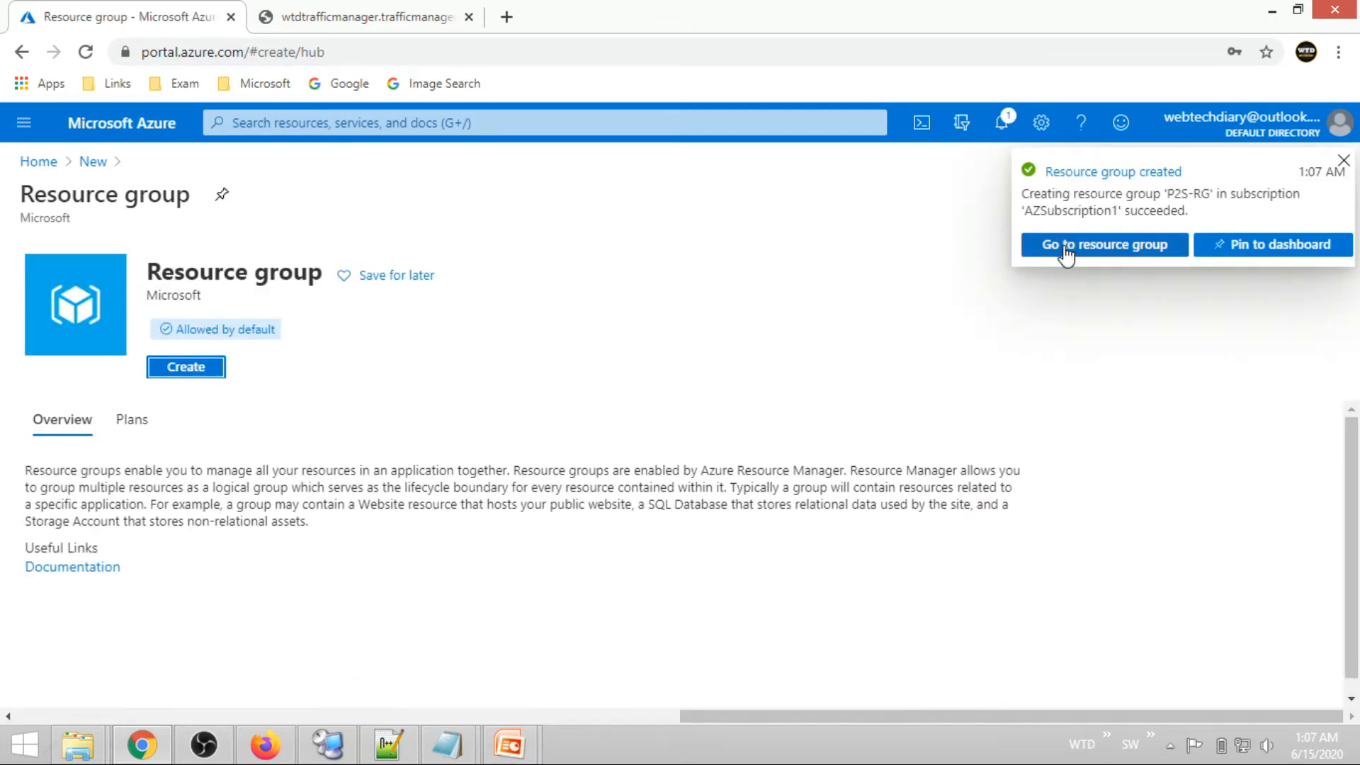
# Open the P2S-RG resource group and start creating a Virtual Network resource in it from the Marketplace
pyautogui.click(1059, 246)
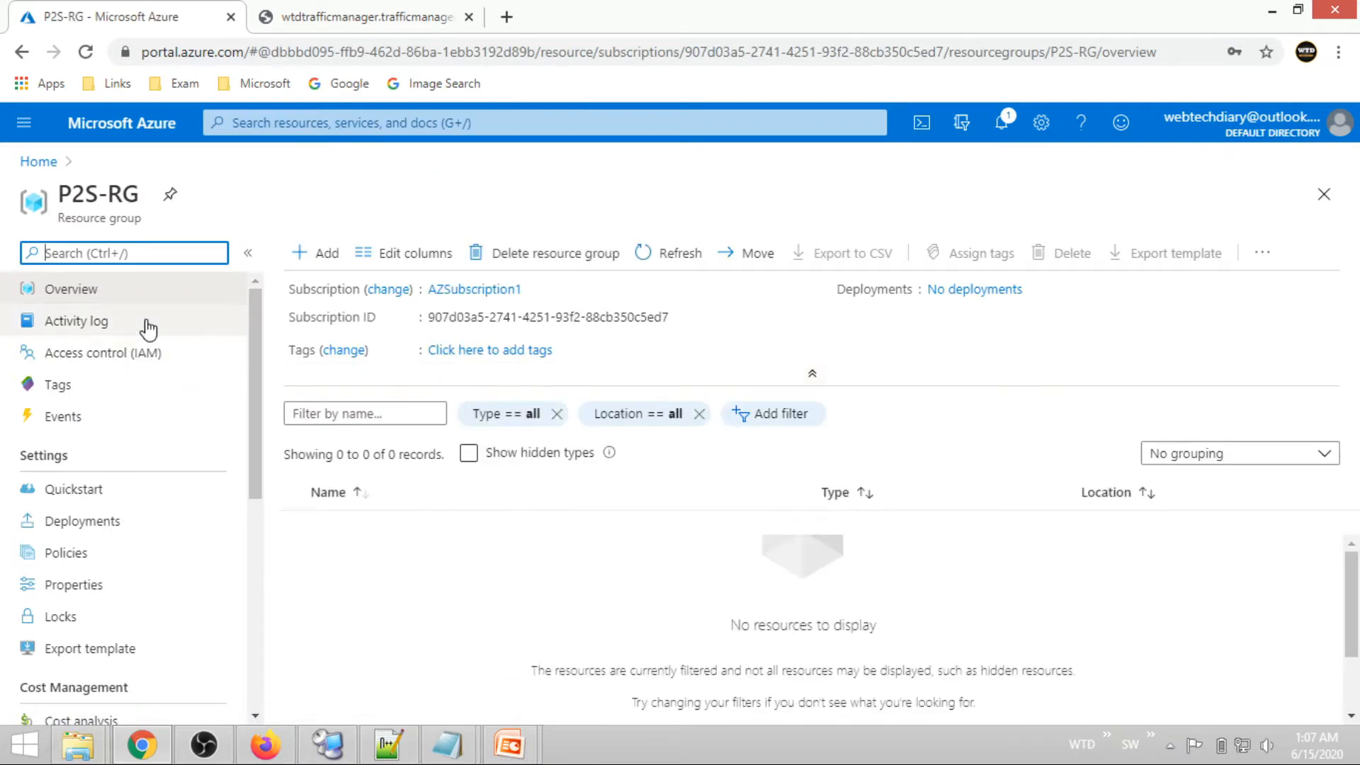
pyautogui.click(322, 253)
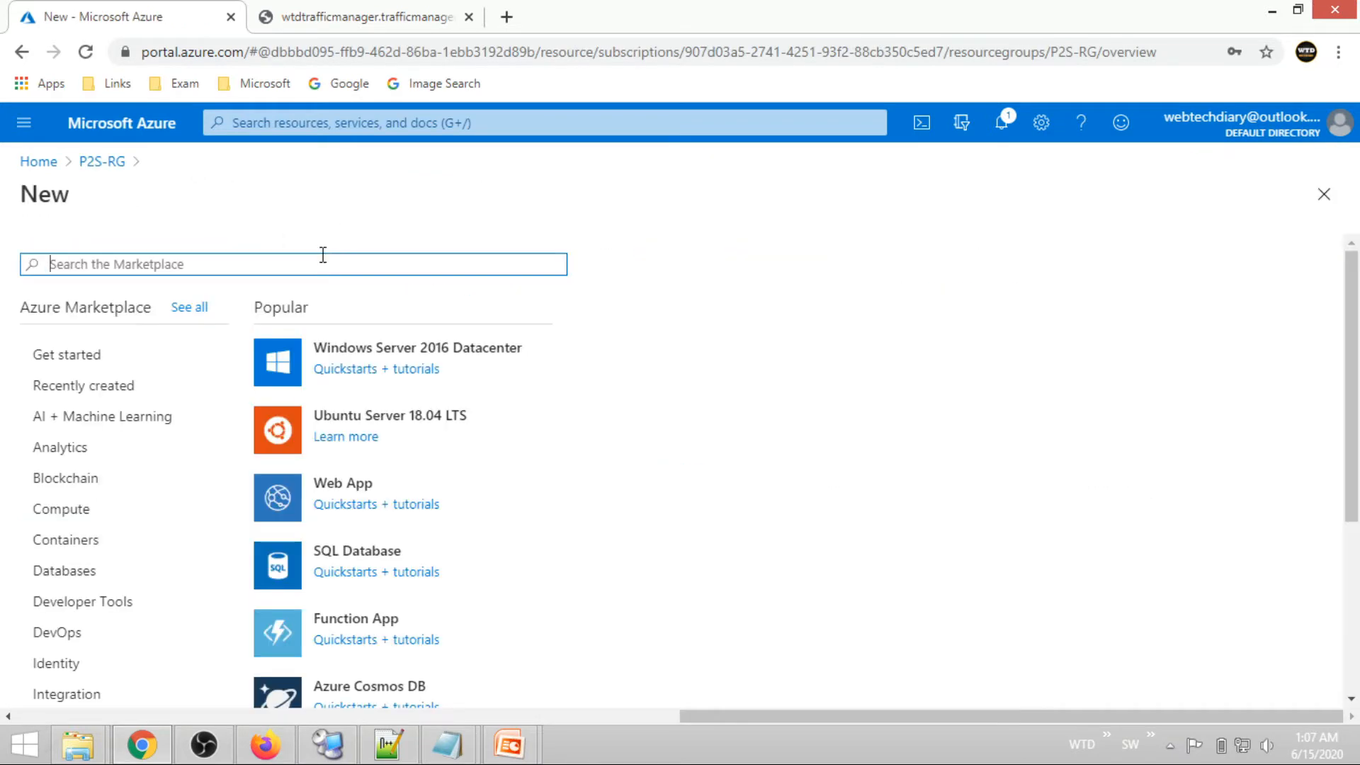
pyautogui.write('Virtua')
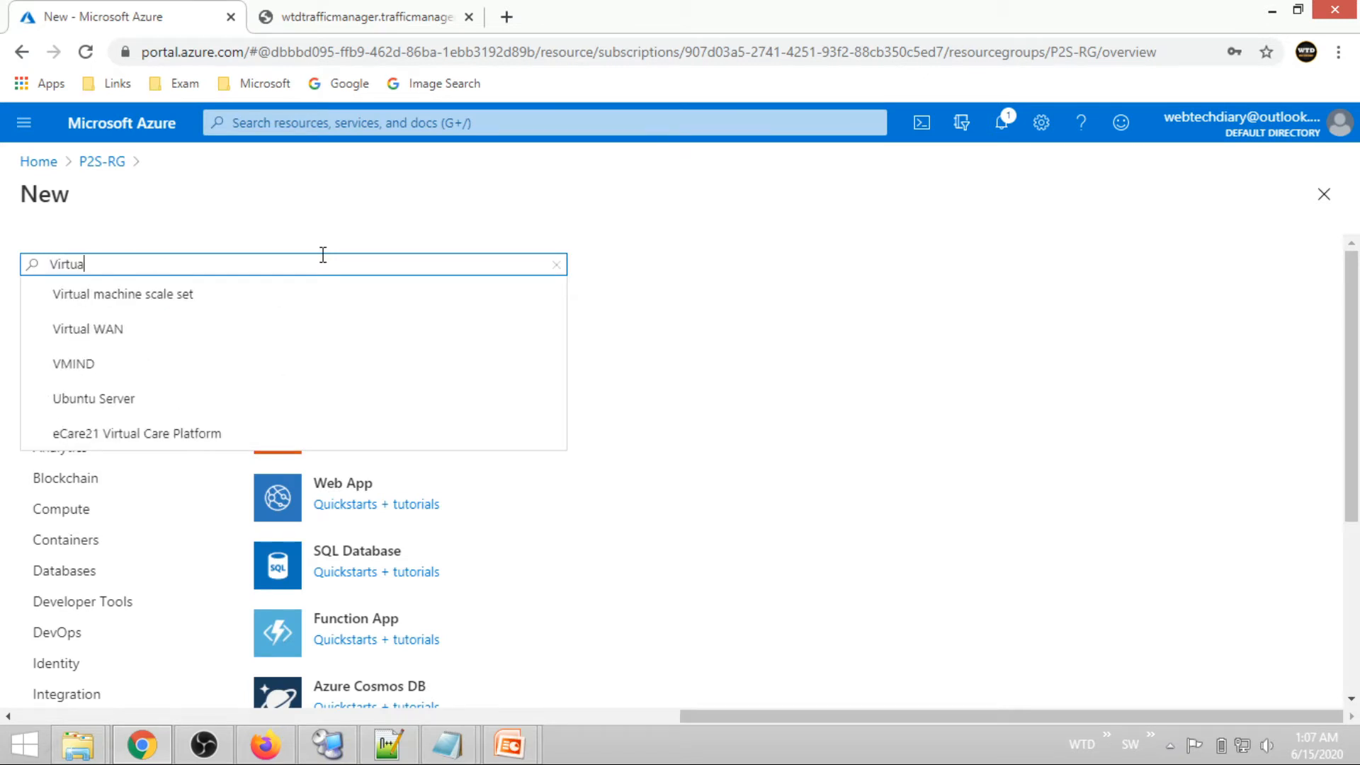
pyautogui.write('l Network')
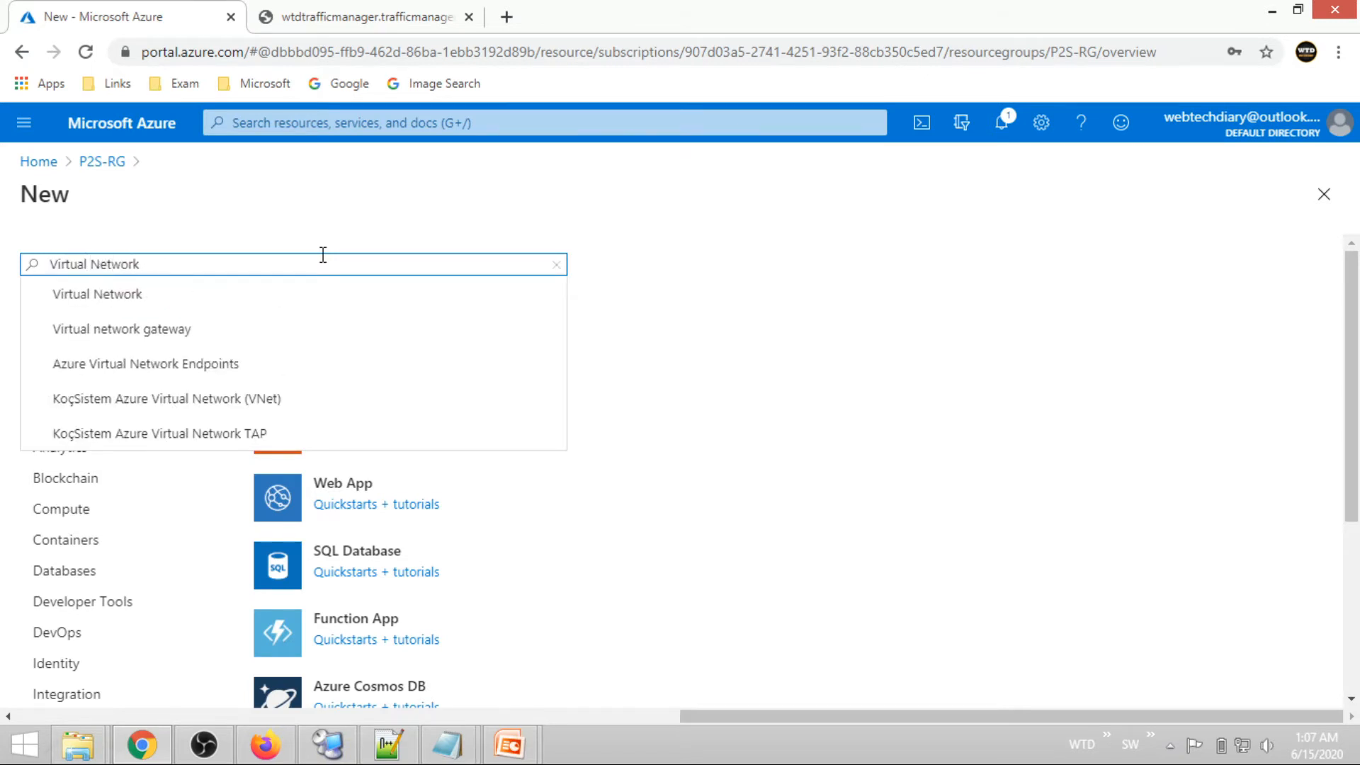
pyautogui.click(160, 295)
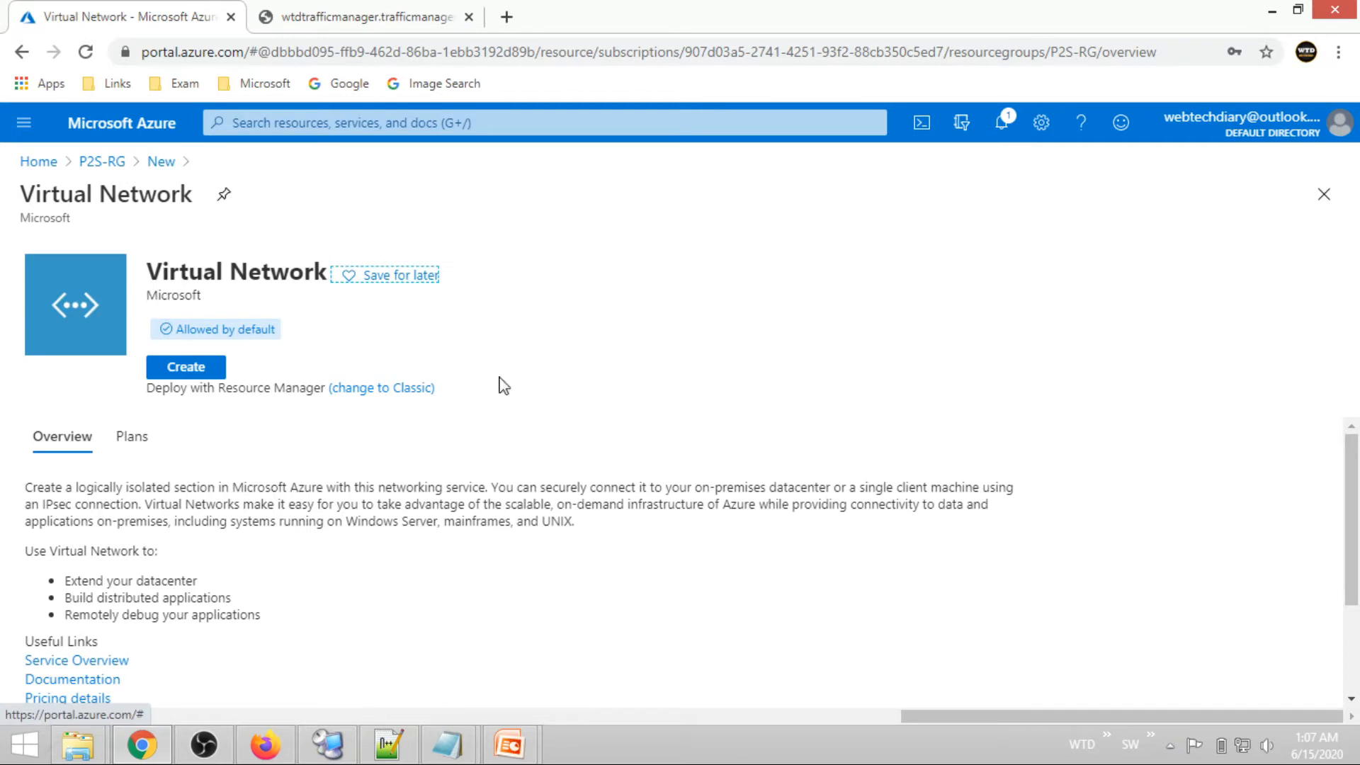
pyautogui.click(180, 374)
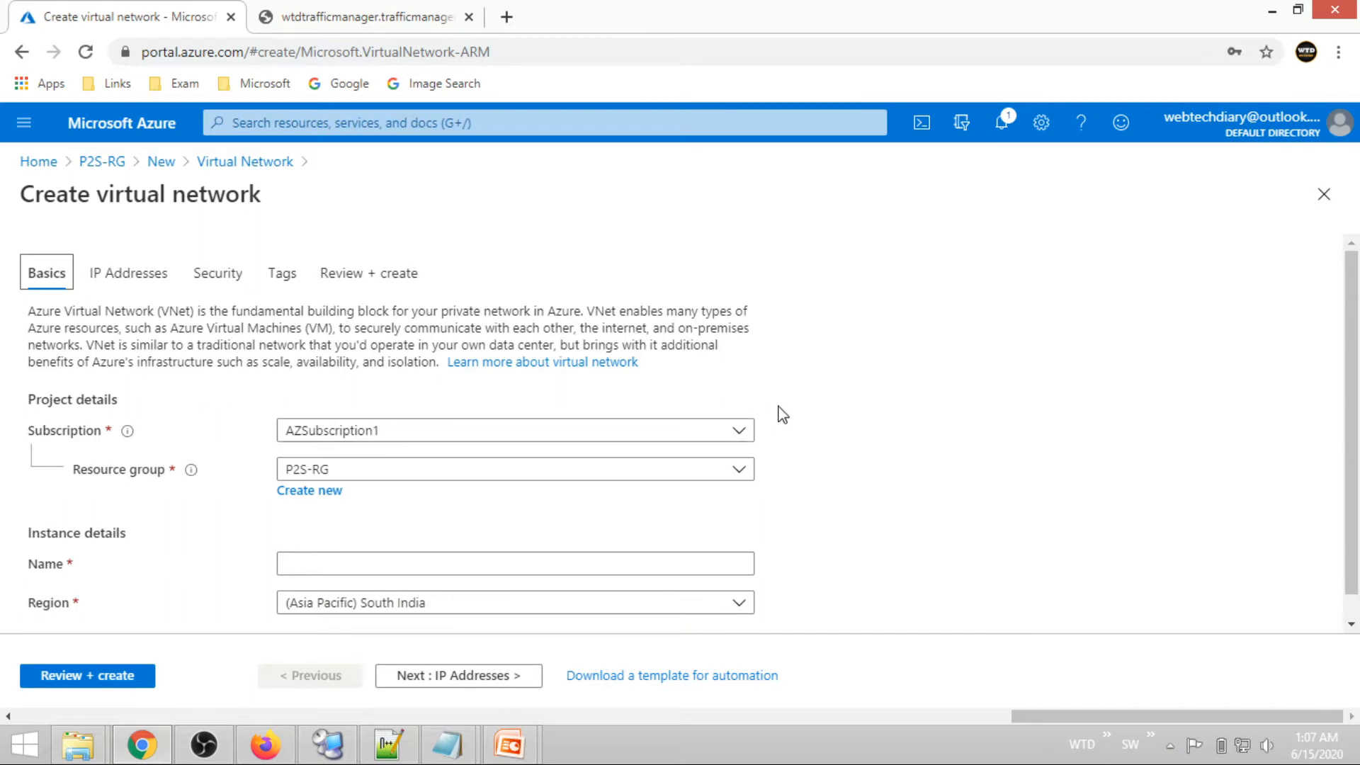
# Name the virtual network HubVNet and set its region to (US) East US
pyautogui.click(400, 565)
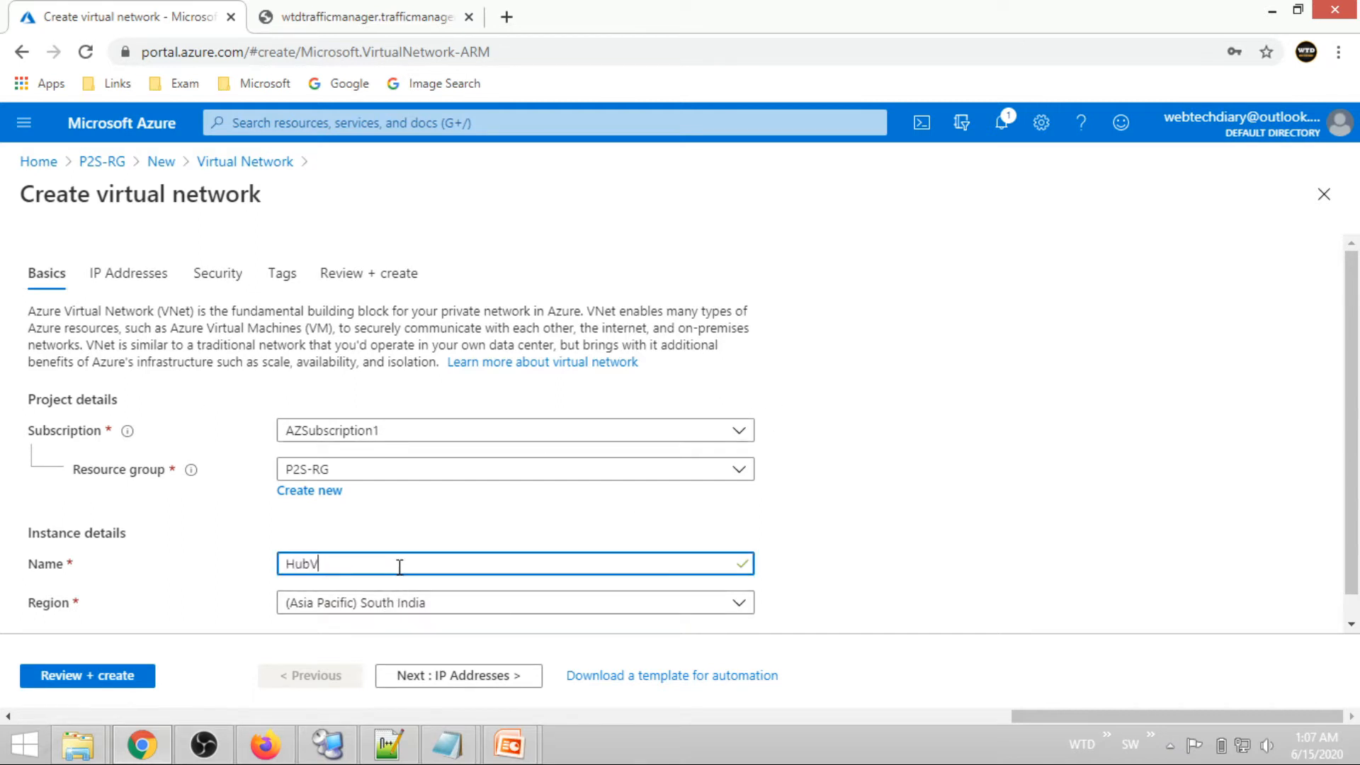
pyautogui.scroll(-1, 495, 559)
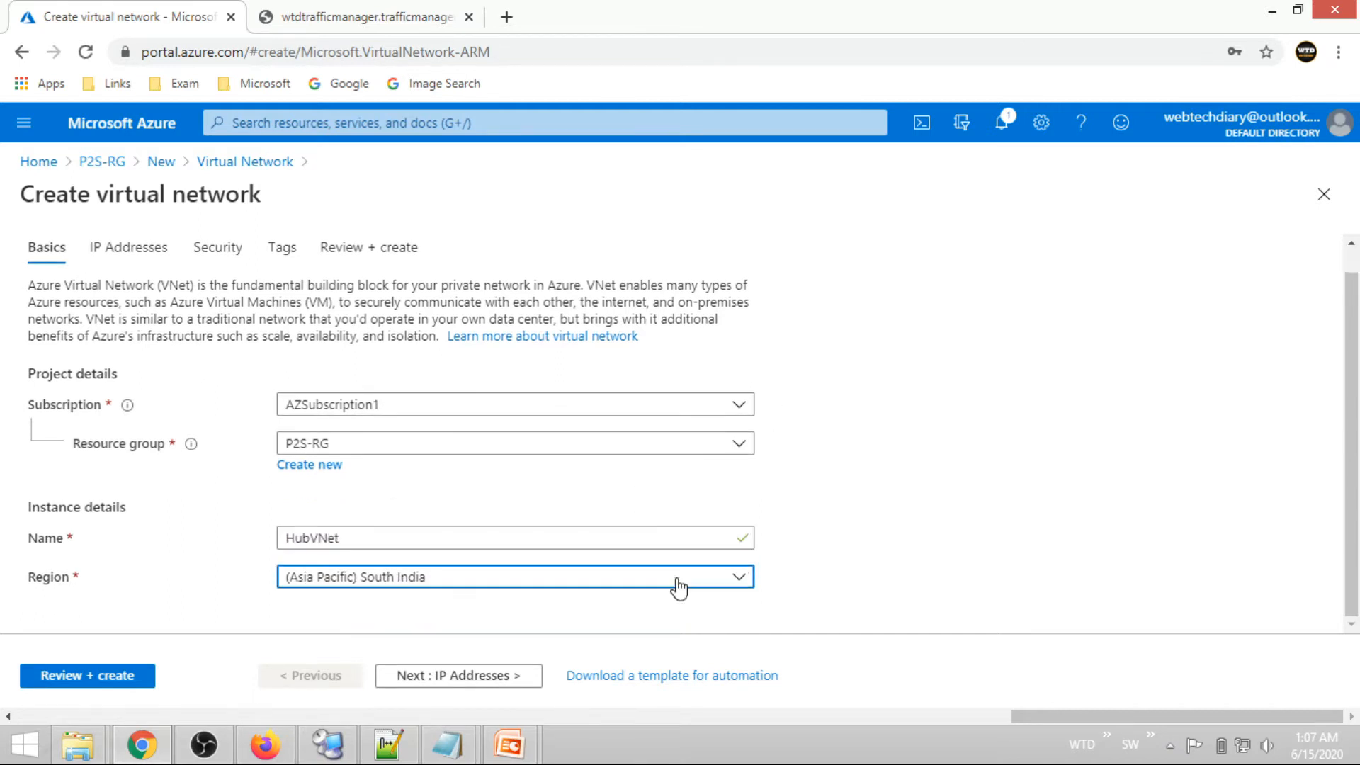
pyautogui.click(677, 581)
pyautogui.scroll(5, 633, 345)
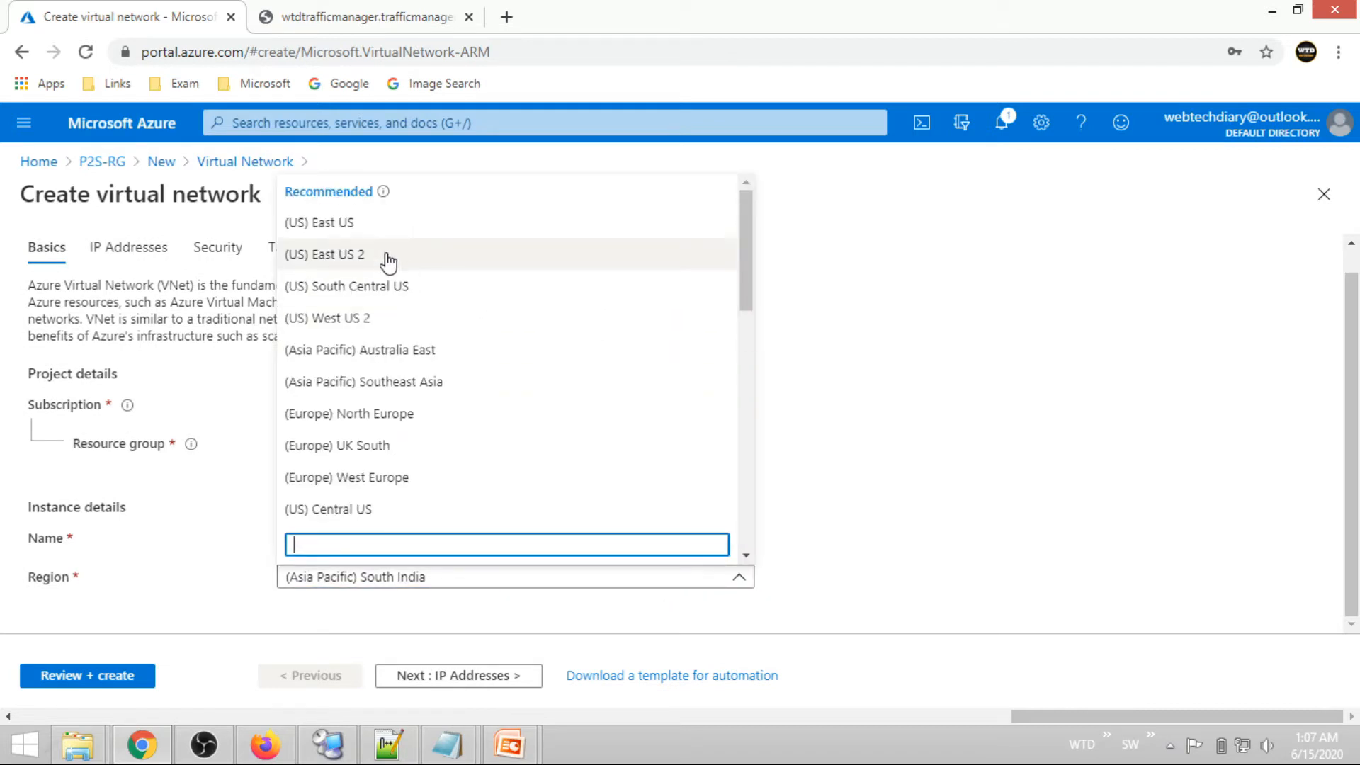
pyautogui.click(371, 225)
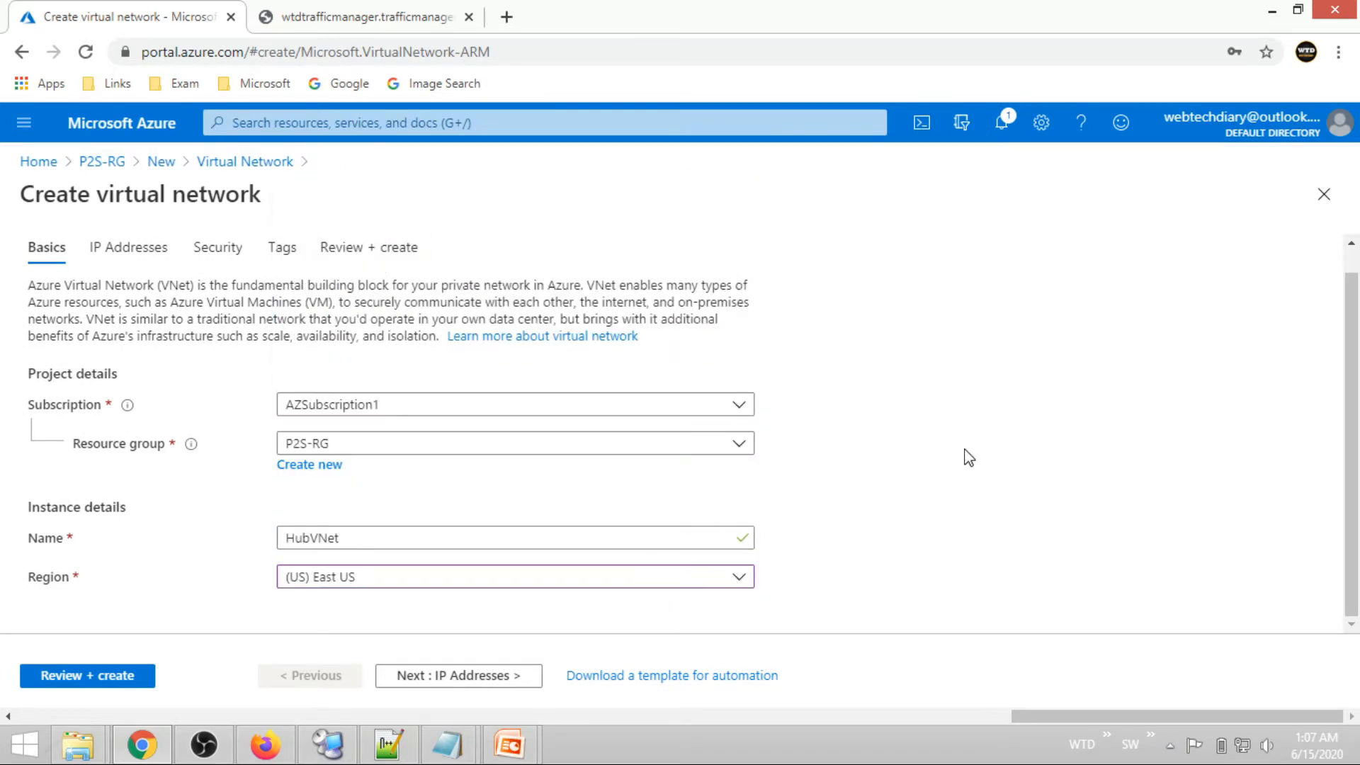
# Rename the default subnet to Web in the IP address settings and create the virtual network
pyautogui.click(495, 686)
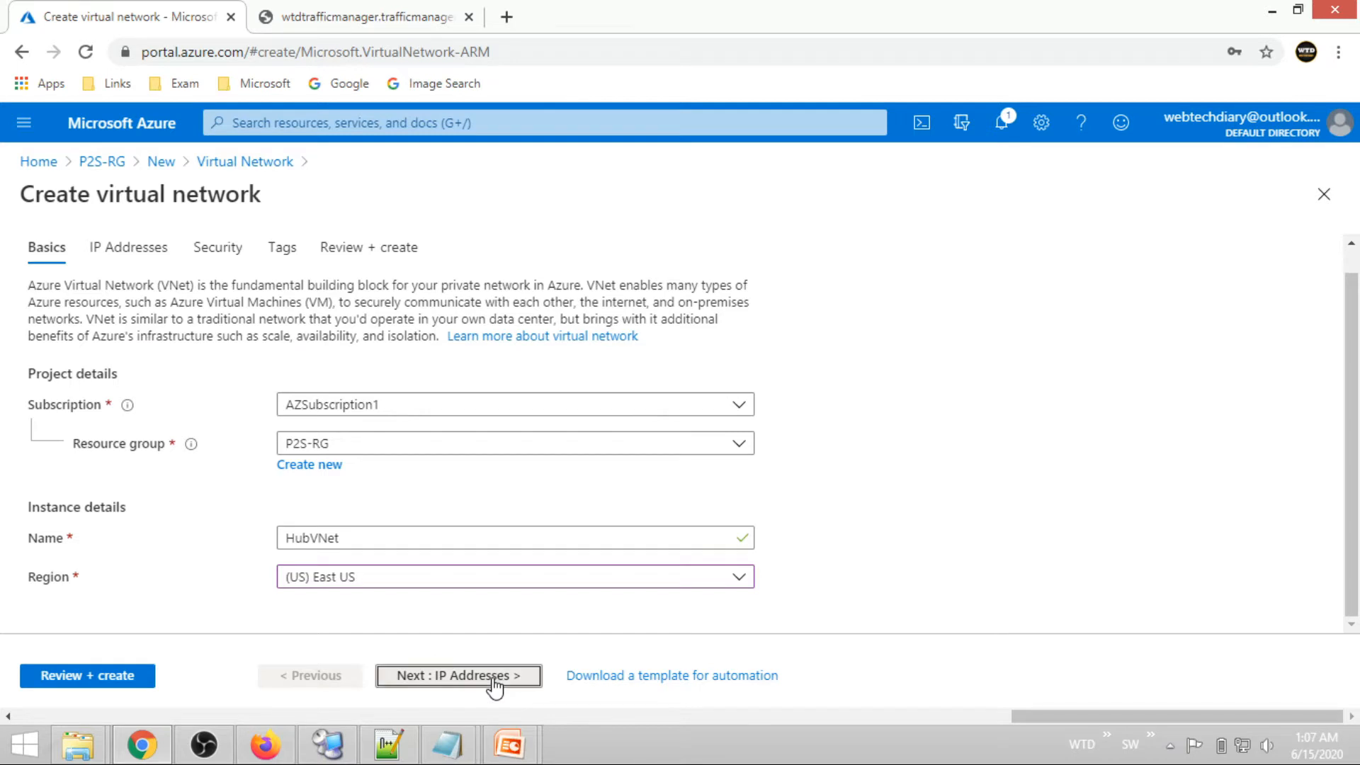
pyautogui.scroll(-1, 895, 453)
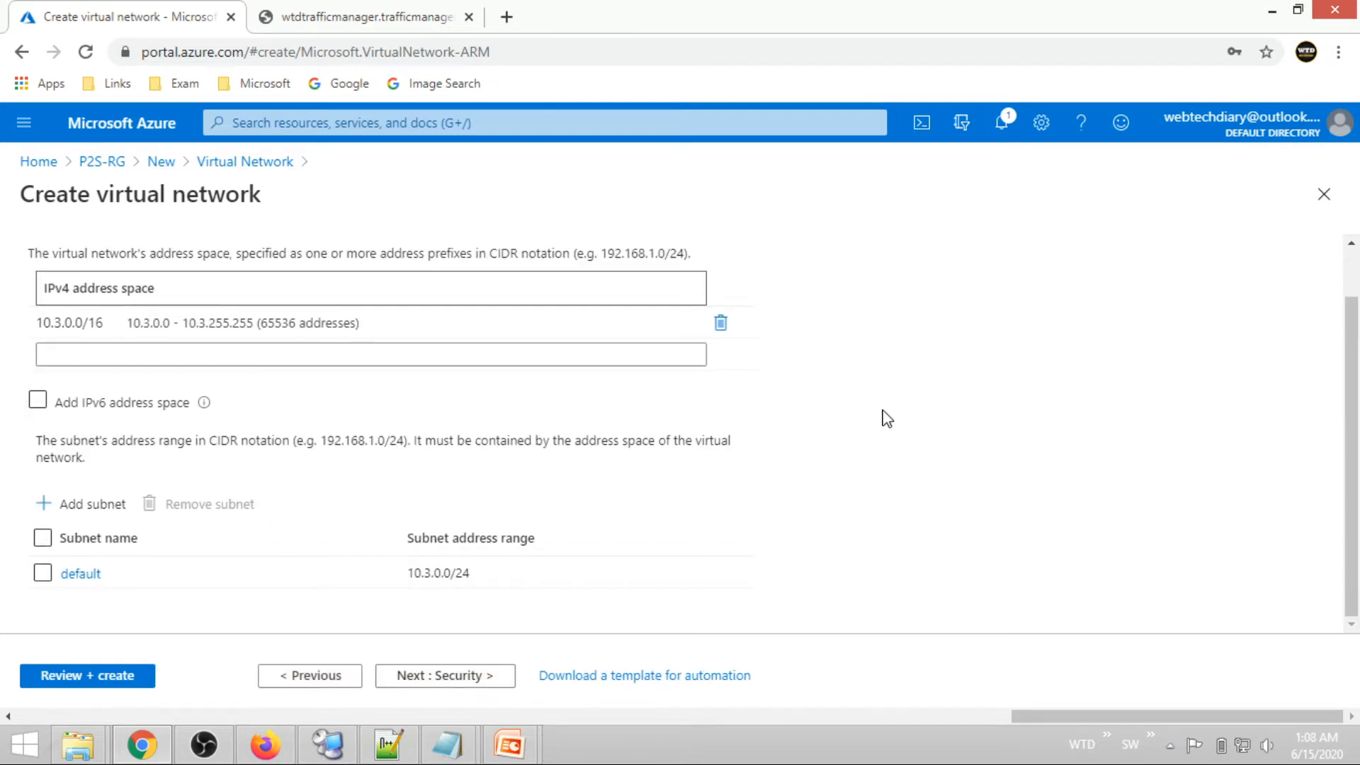
pyautogui.click(97, 579)
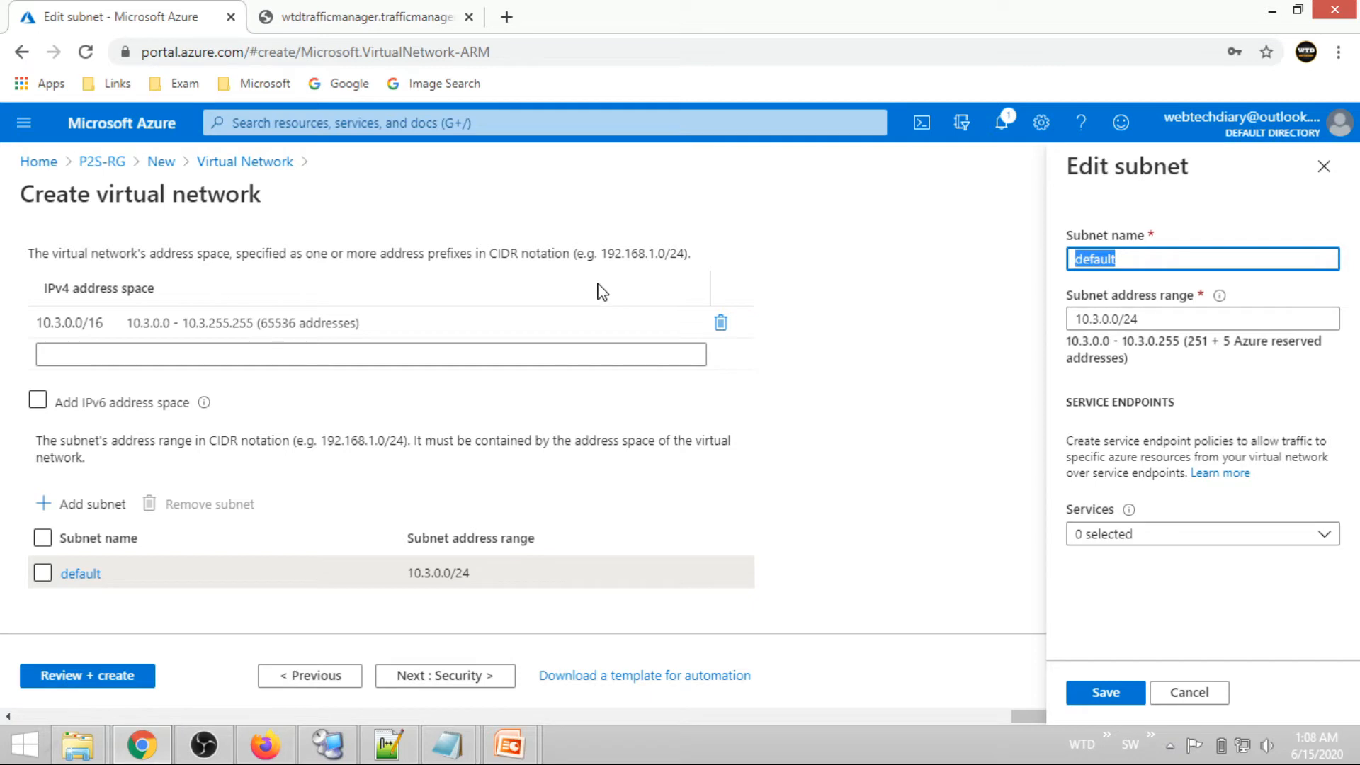
pyautogui.write('Web')
pyautogui.click(1109, 695)
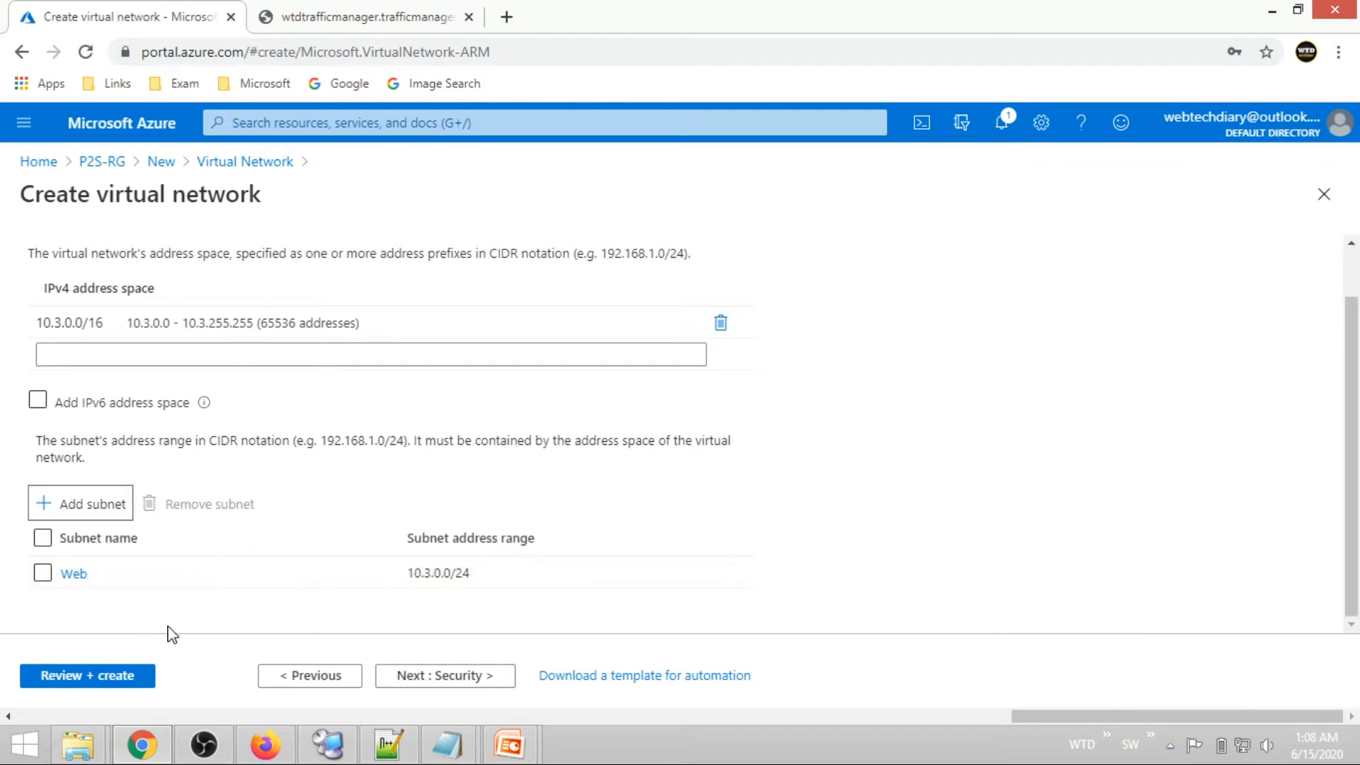
pyautogui.click(131, 670)
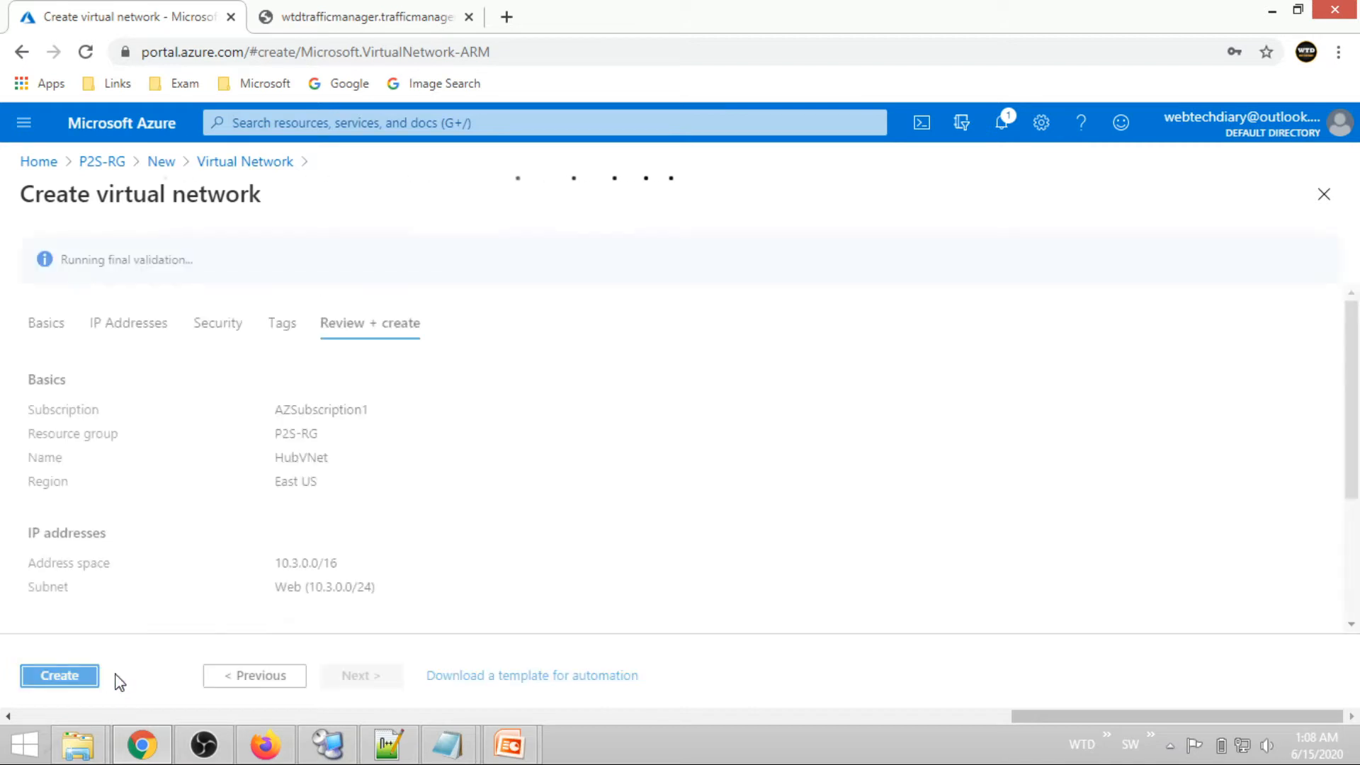
pyautogui.click(70, 680)
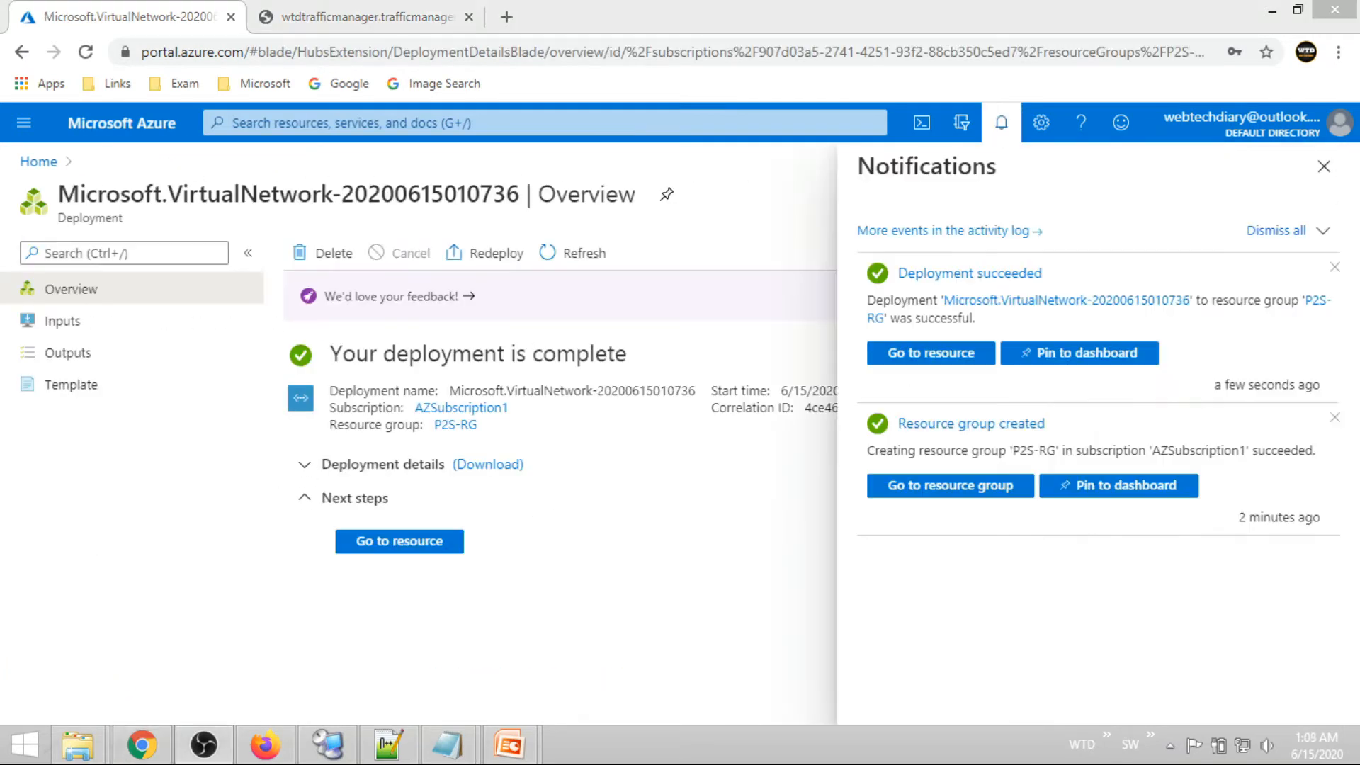
# Open the deployed HubVNet and add a gateway subnet with the address range 10.3.1.0/24
pyautogui.click(950, 356)
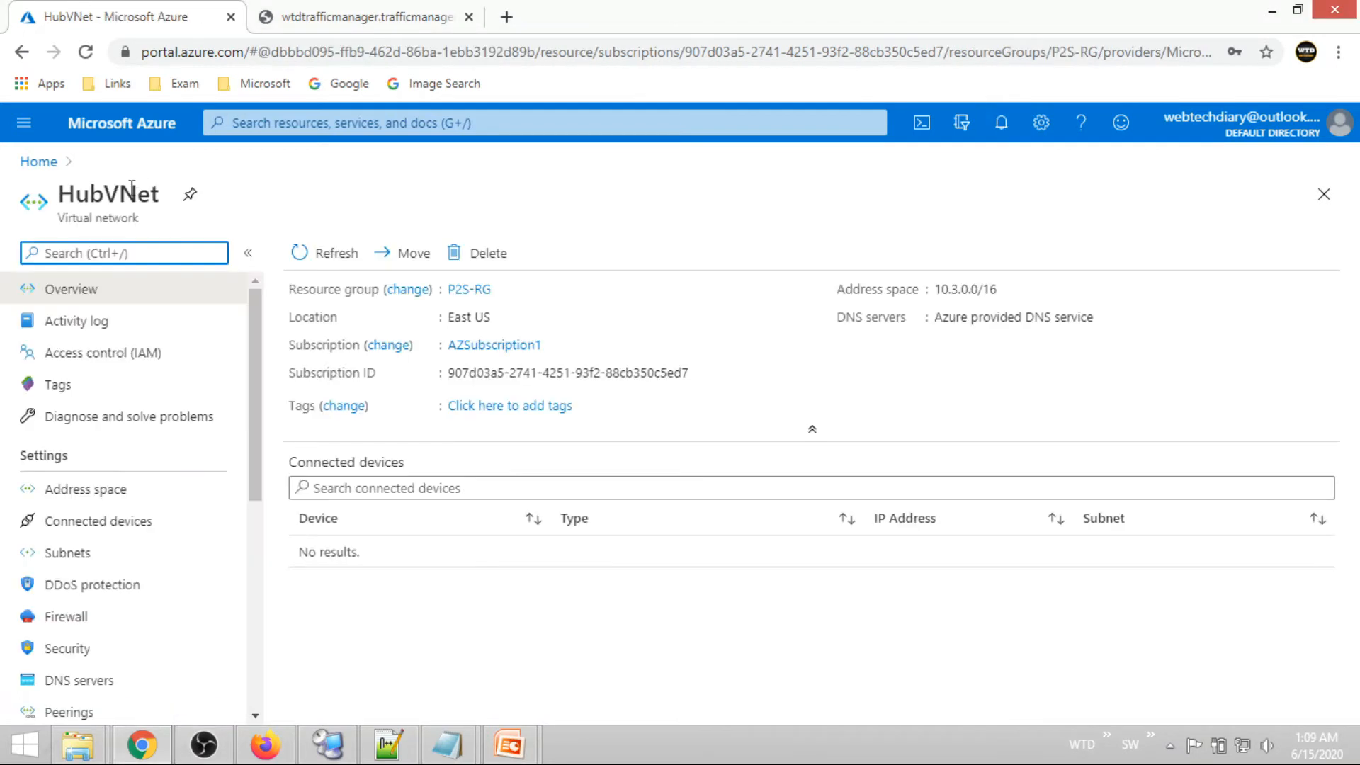
pyautogui.click(48, 560)
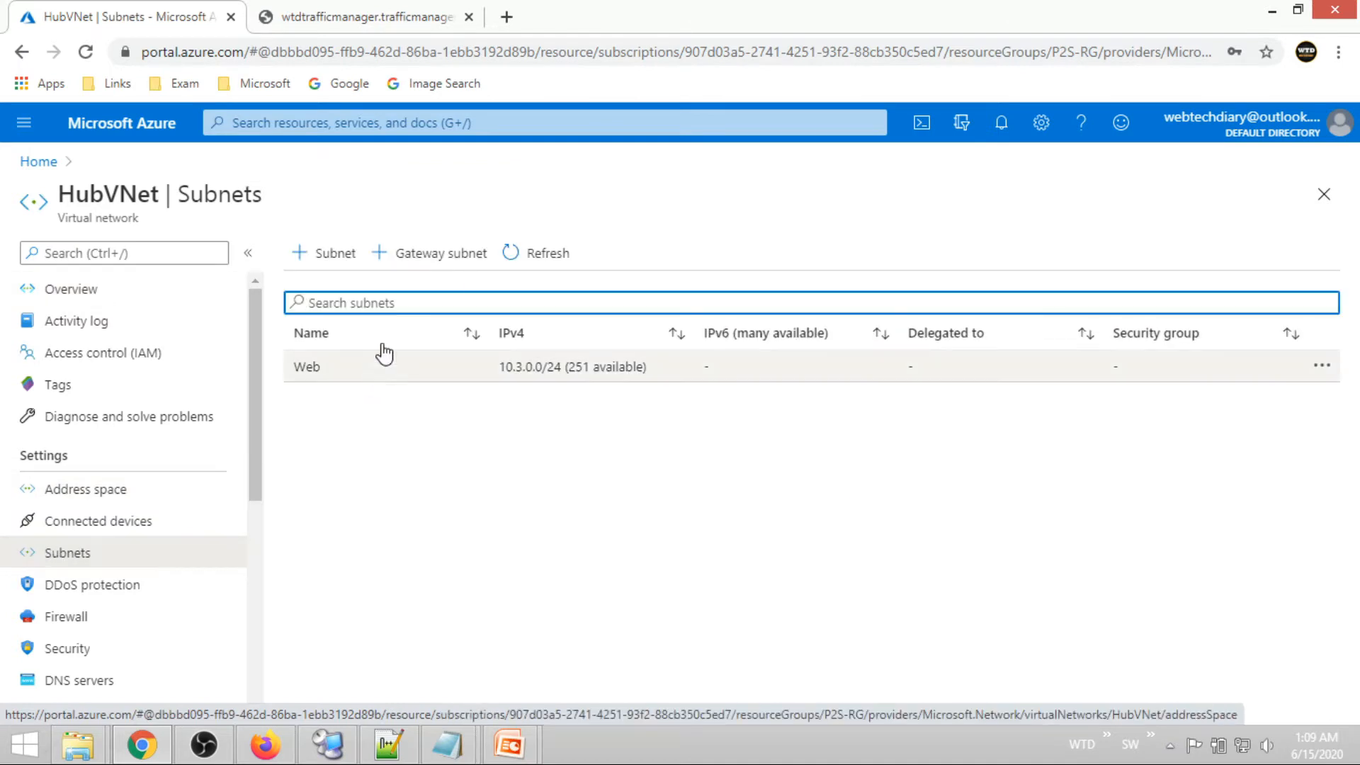
pyautogui.click(432, 253)
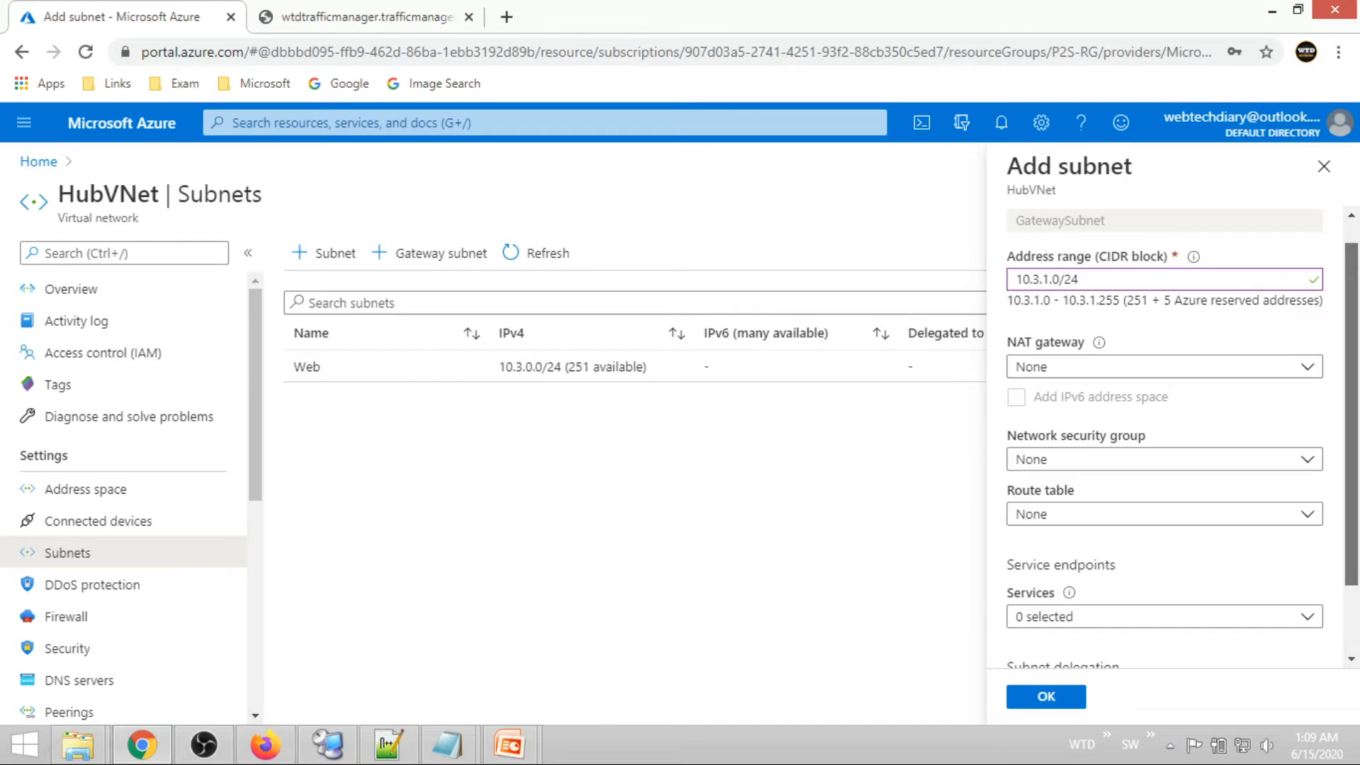
pyautogui.scroll(-1, 1164, 439)
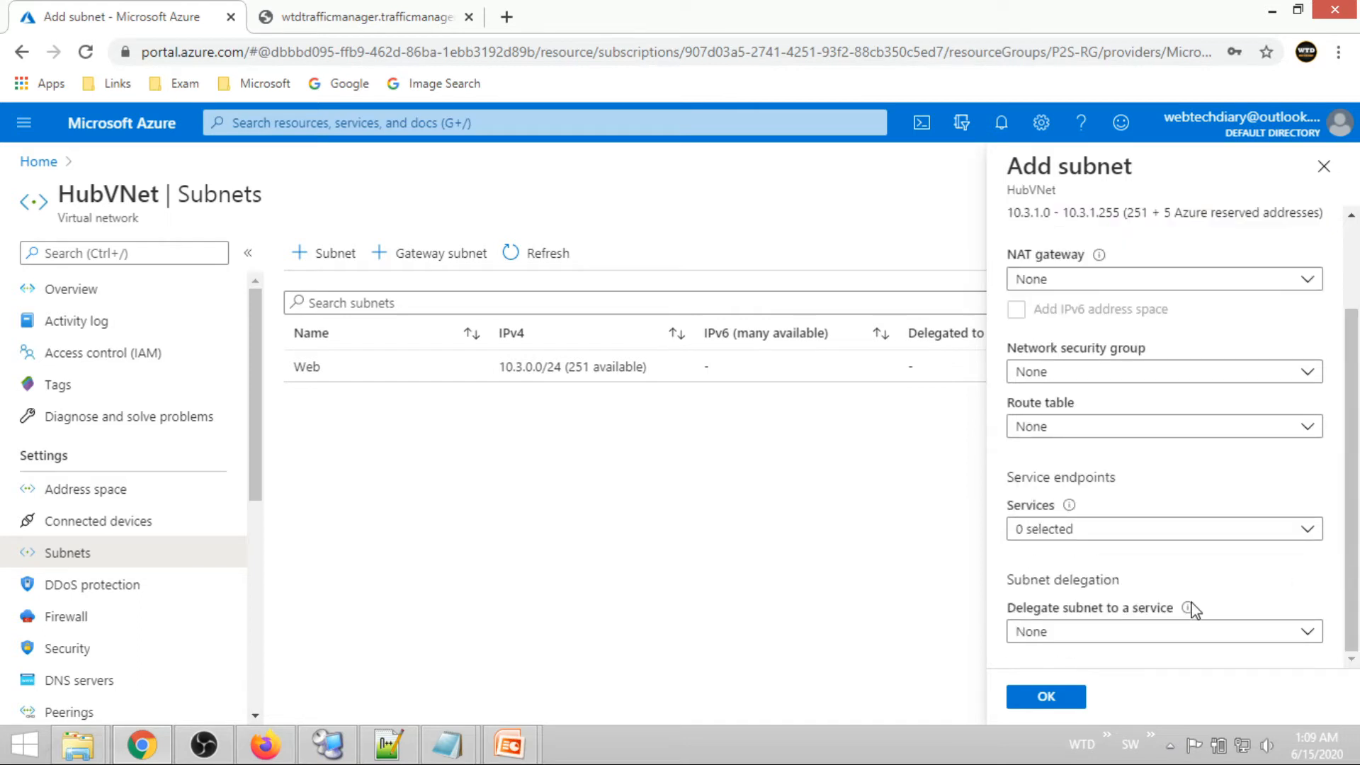
pyautogui.scroll(2, 1193, 531)
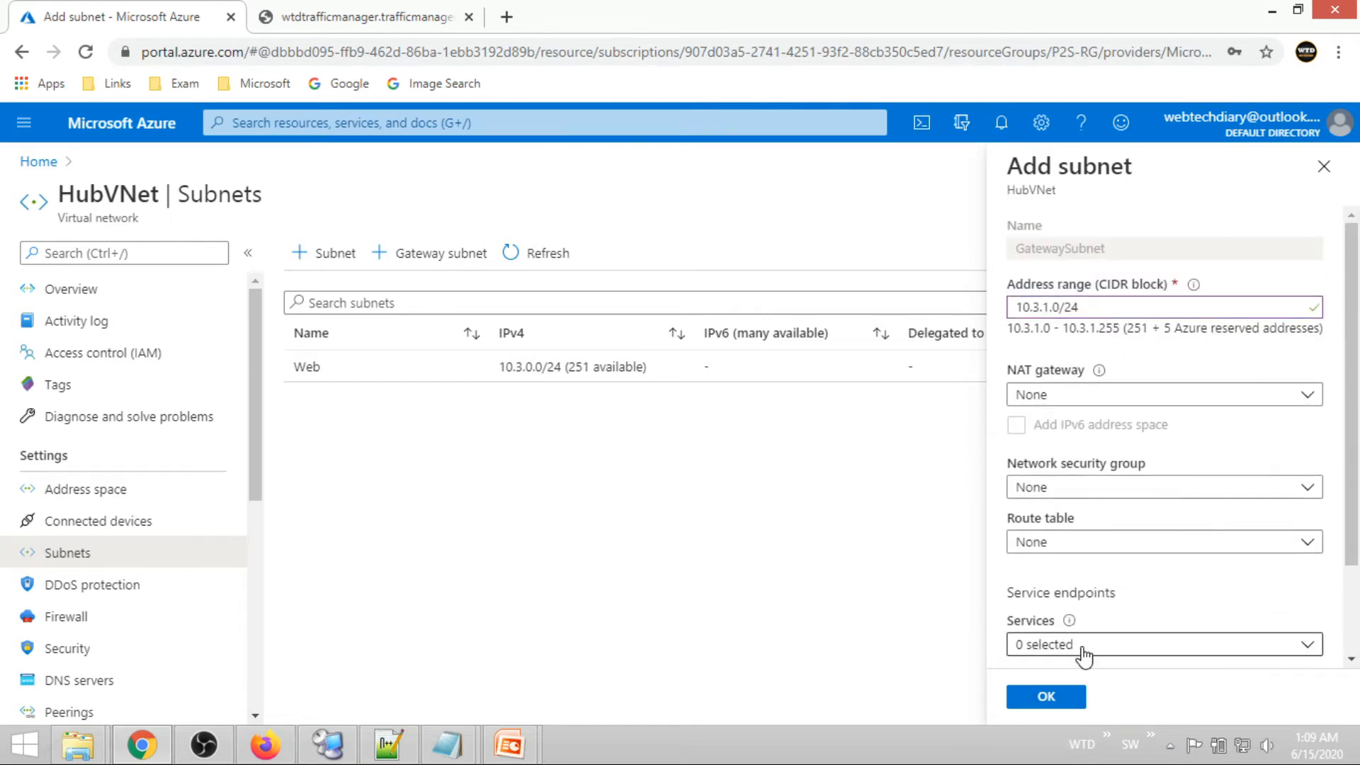
pyautogui.click(1047, 697)
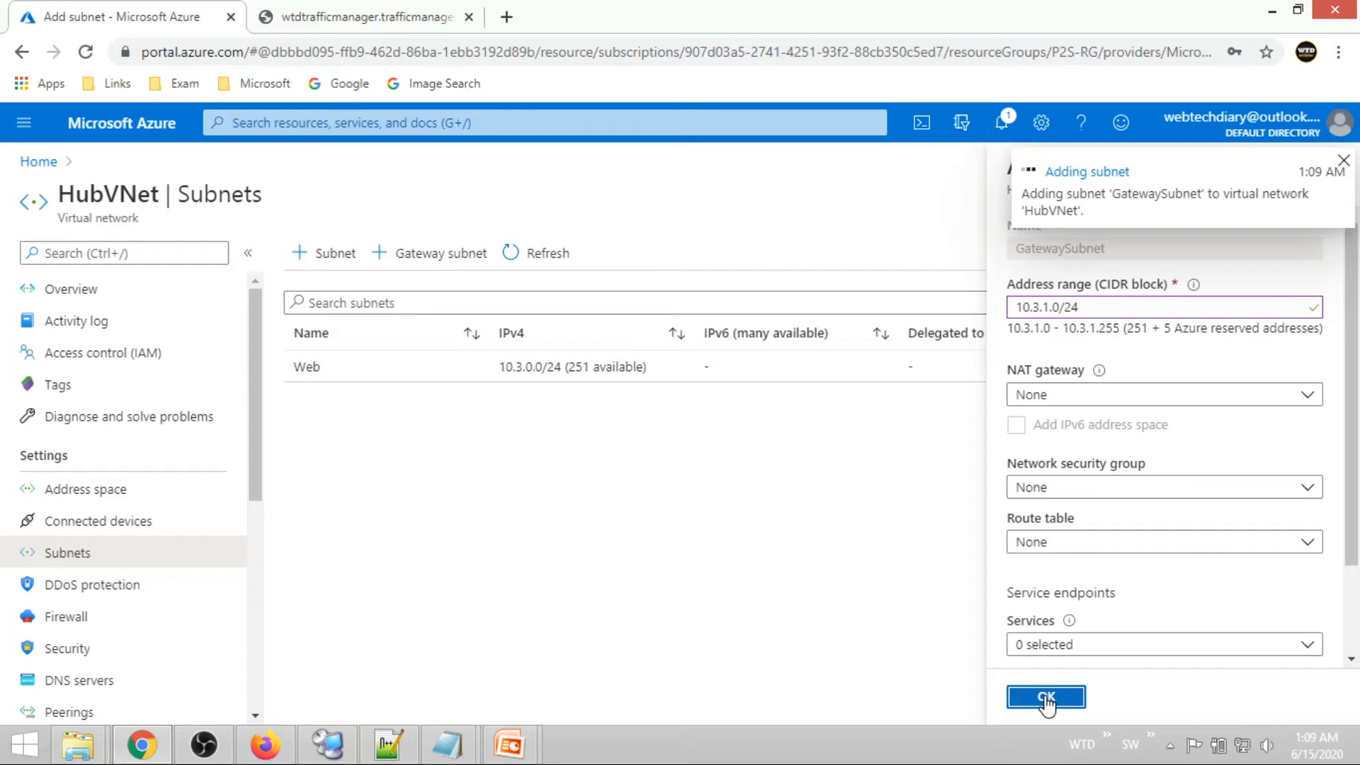
# Return to the P2S-RG resource group and start creating a Windows Server 2016 Datacenter virtual machine in it
pyautogui.click(85, 301)
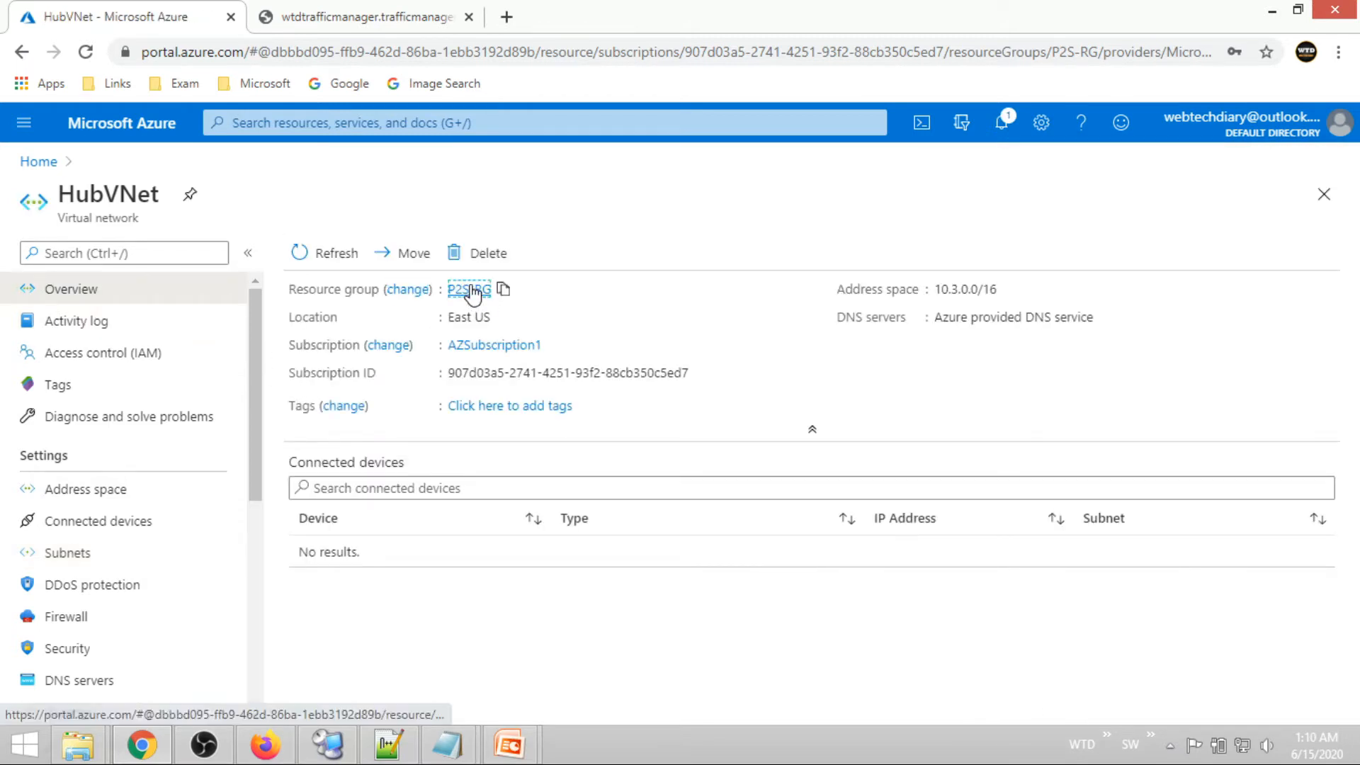
pyautogui.click(469, 290)
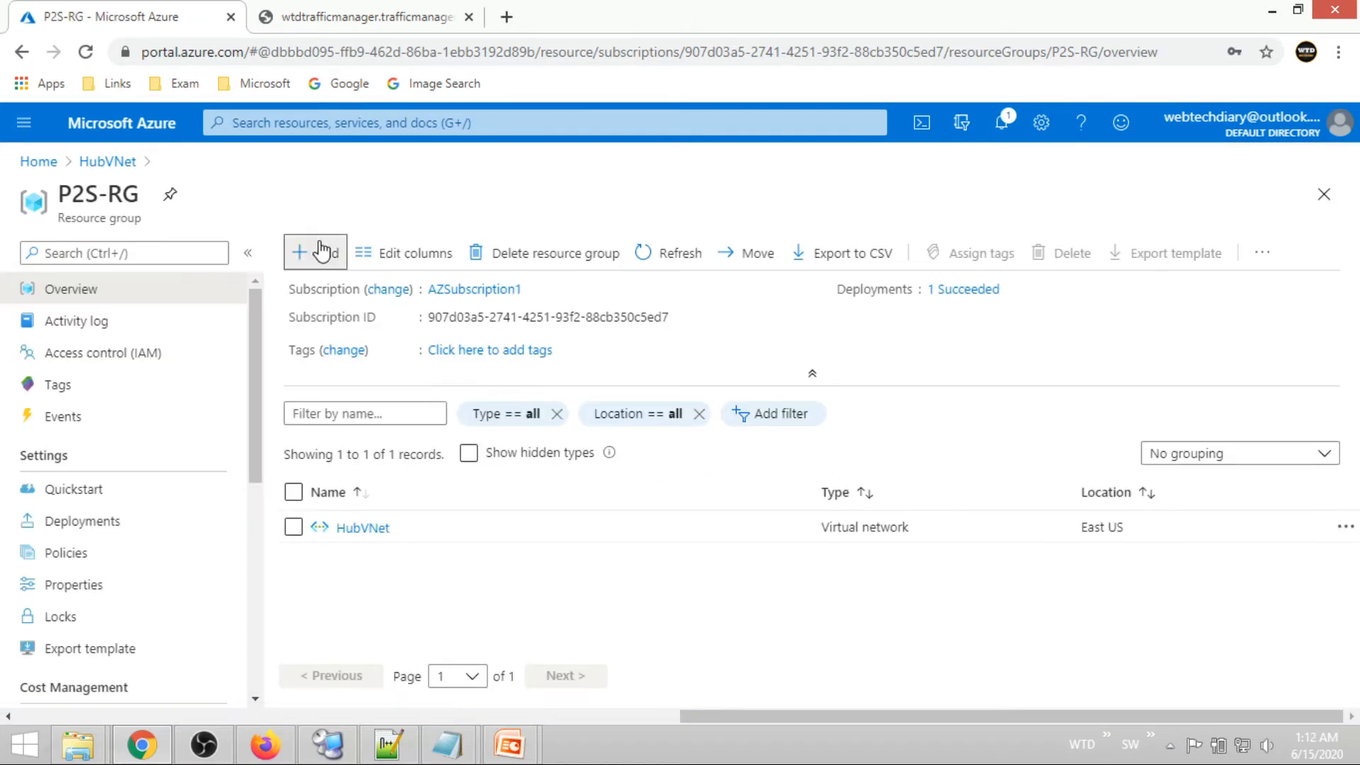
pyautogui.click(318, 251)
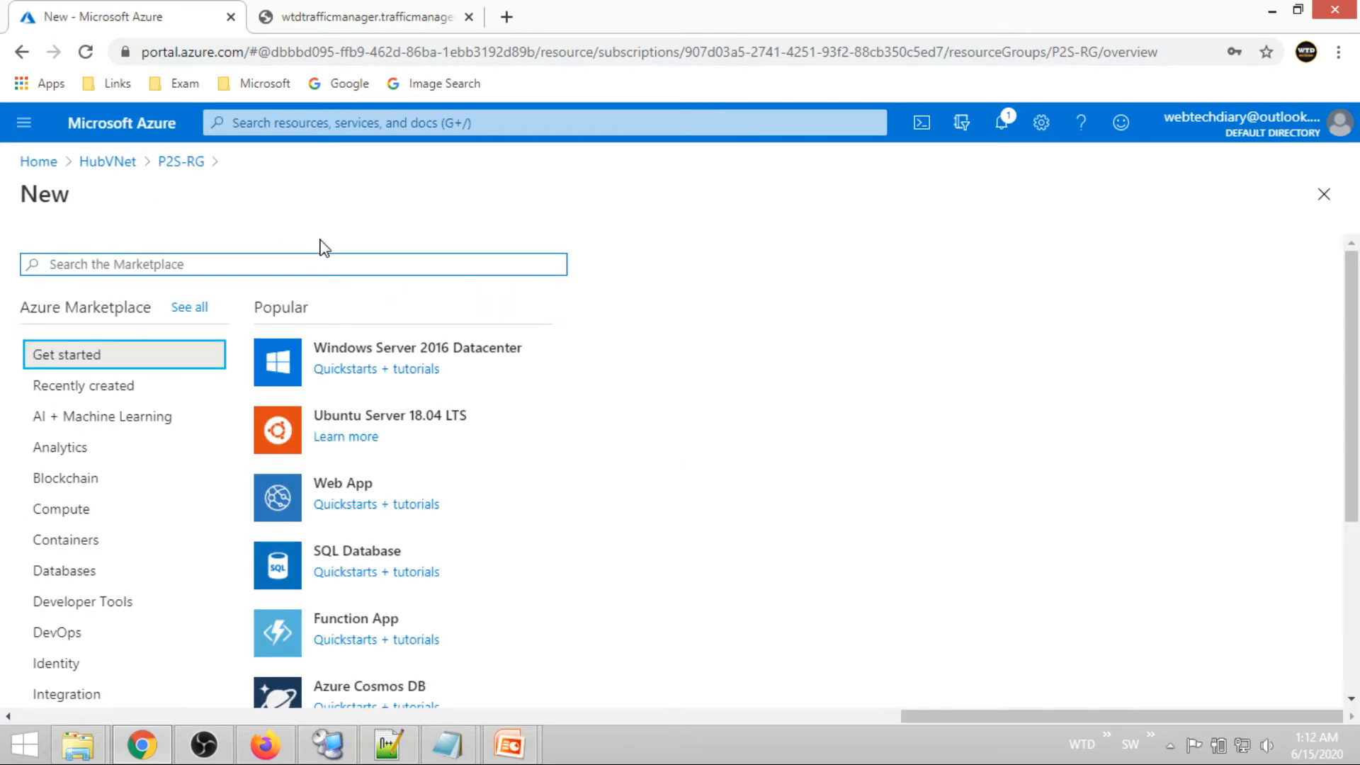
pyautogui.click(405, 350)
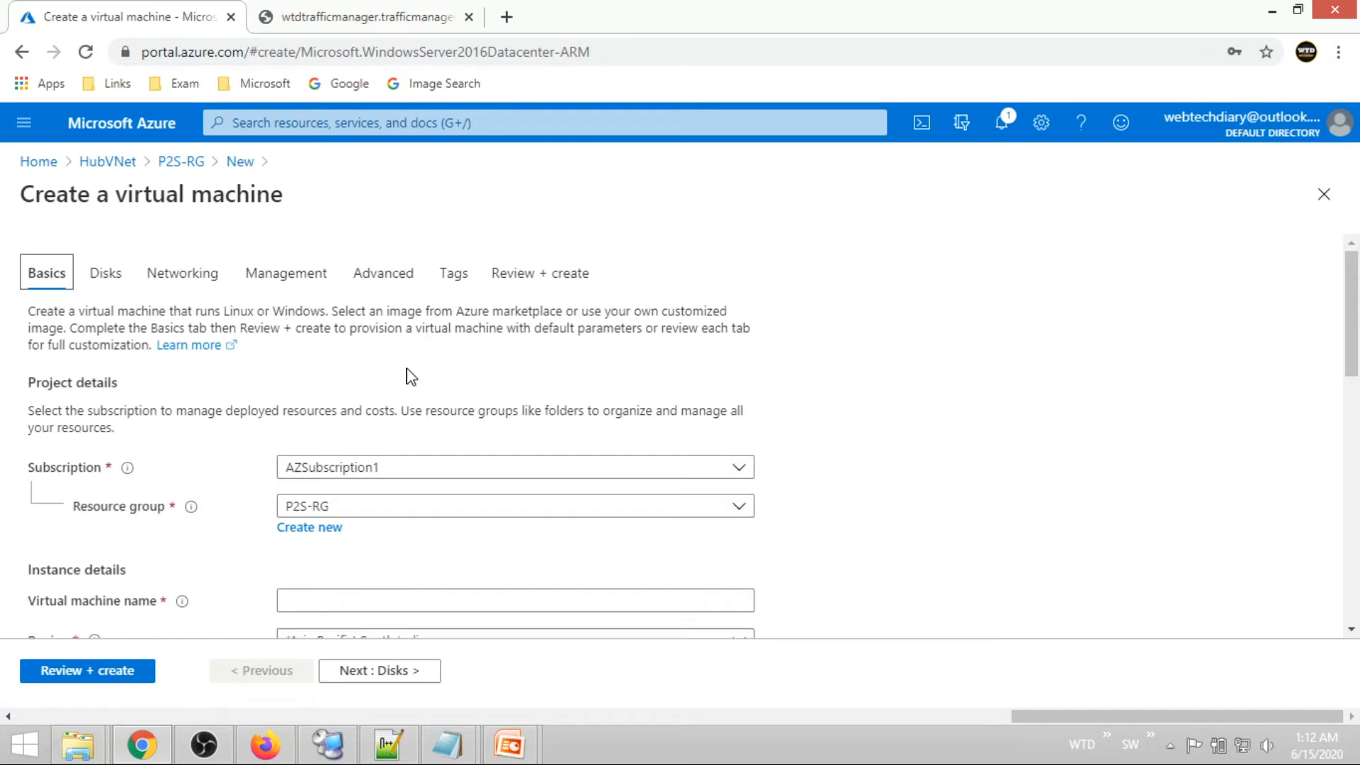
# Name the virtual machine HubVM and set its region to (US) East US
pyautogui.scroll(-3, 396, 389)
pyautogui.click(357, 402)
pyautogui.write('HUBV')
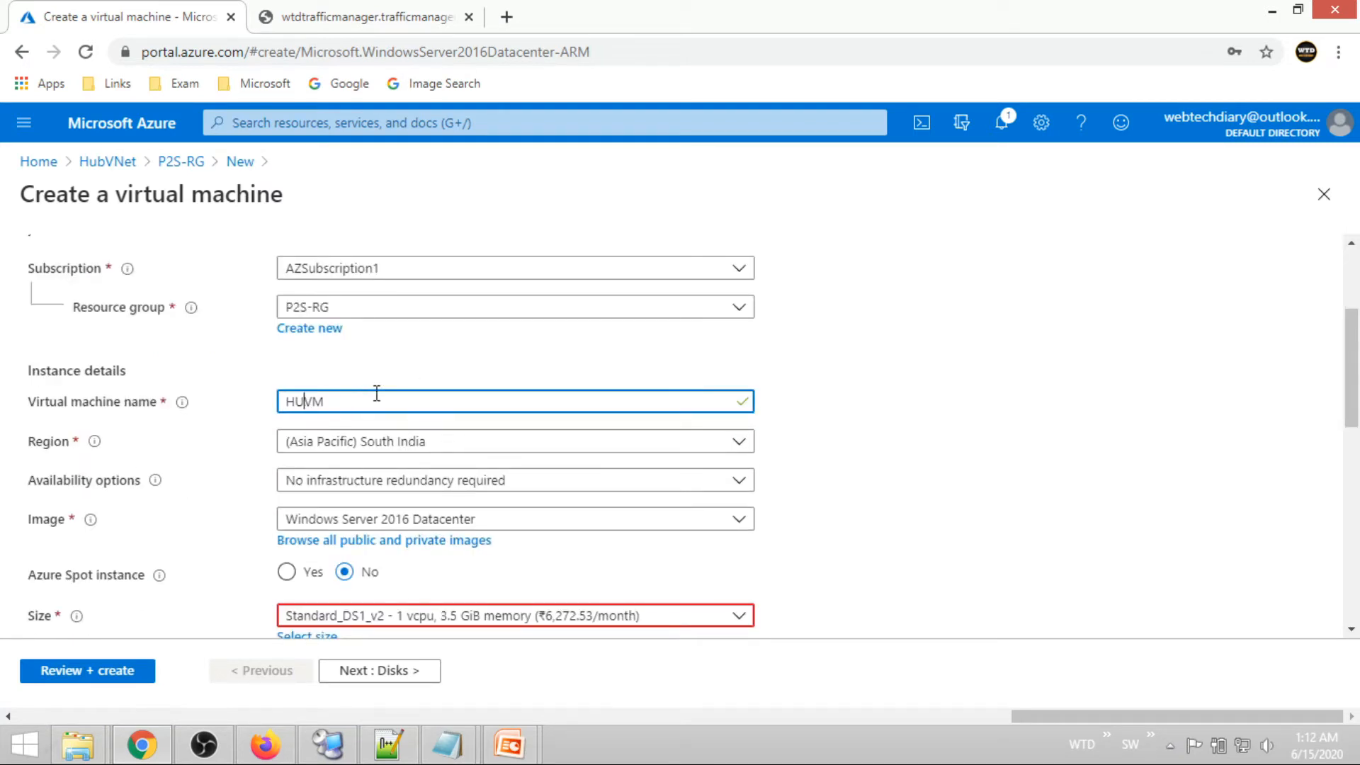
pyautogui.press('BackSpace')
pyautogui.write('ub')
pyautogui.click(944, 435)
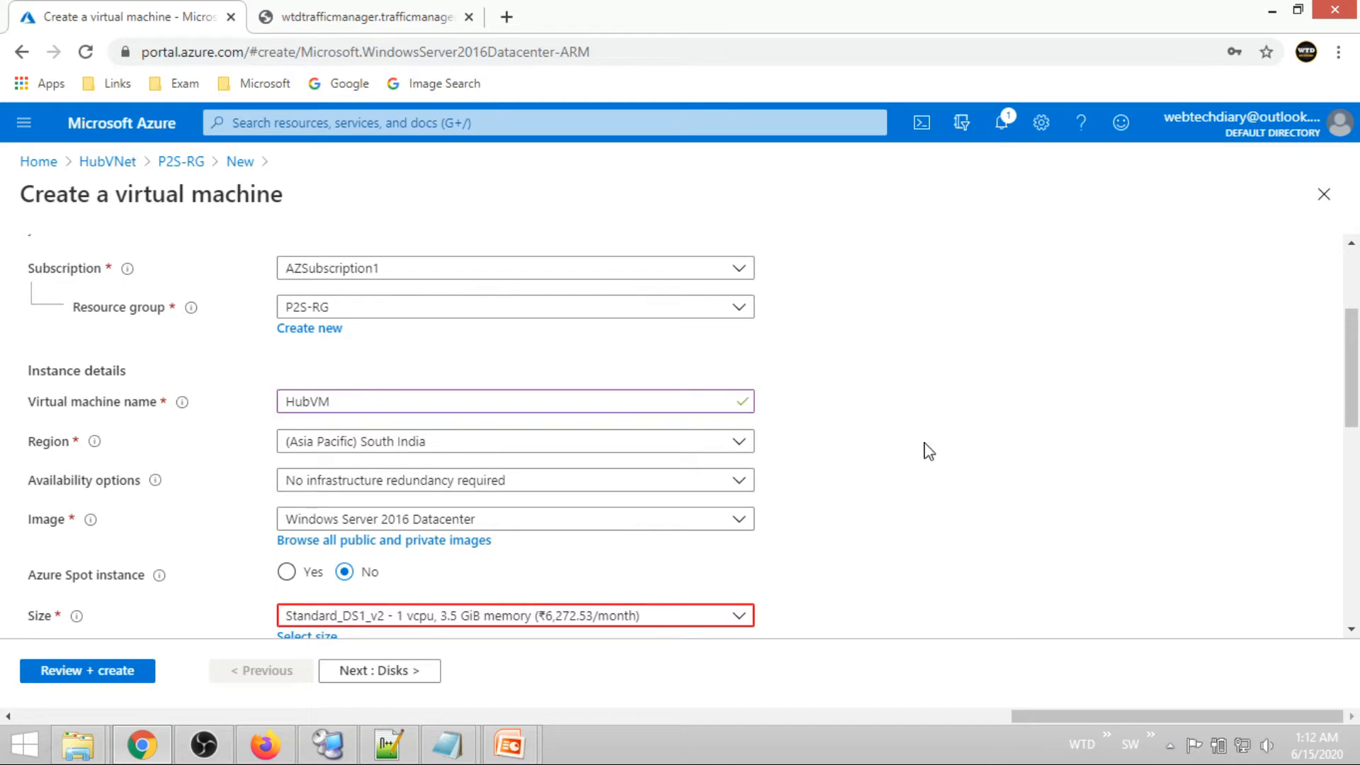
pyautogui.click(740, 443)
pyautogui.scroll(10, 694, 306)
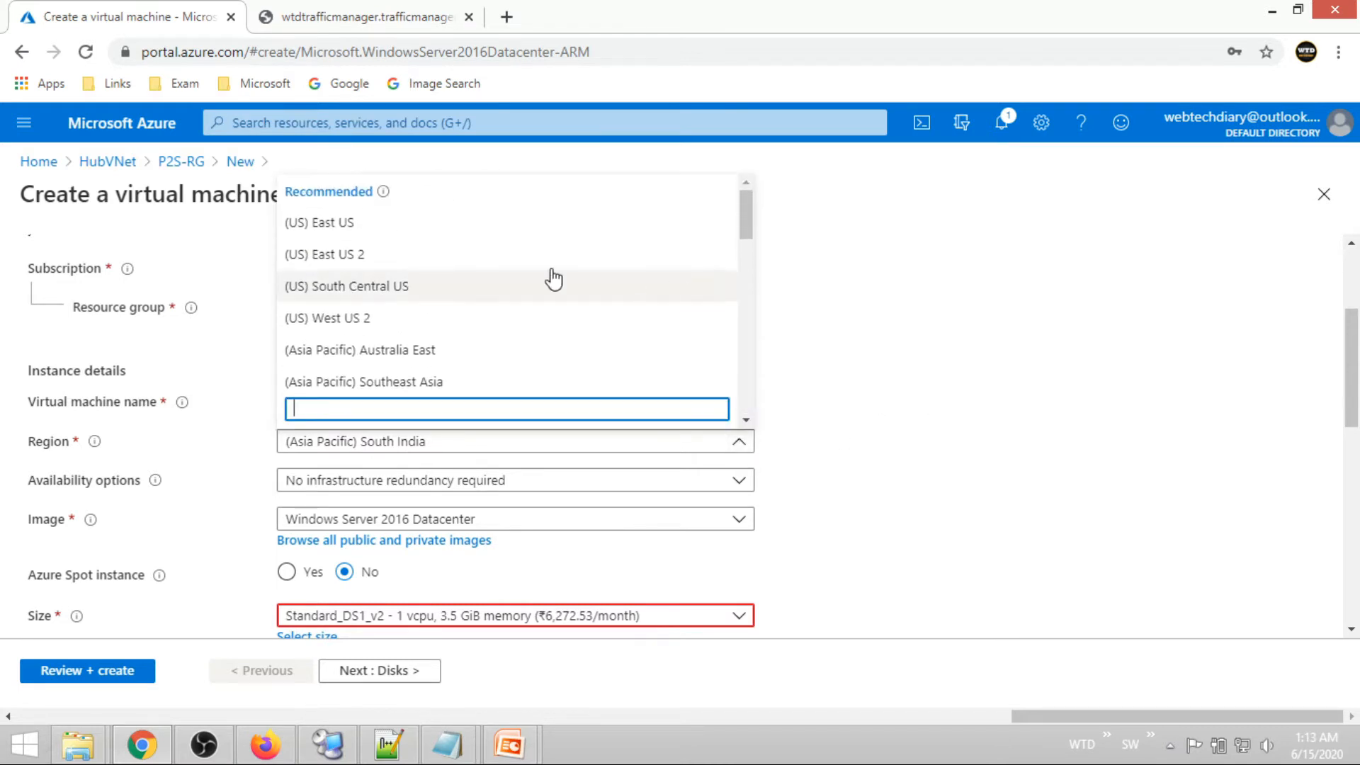
pyautogui.click(418, 228)
pyautogui.scroll(-3, 664, 436)
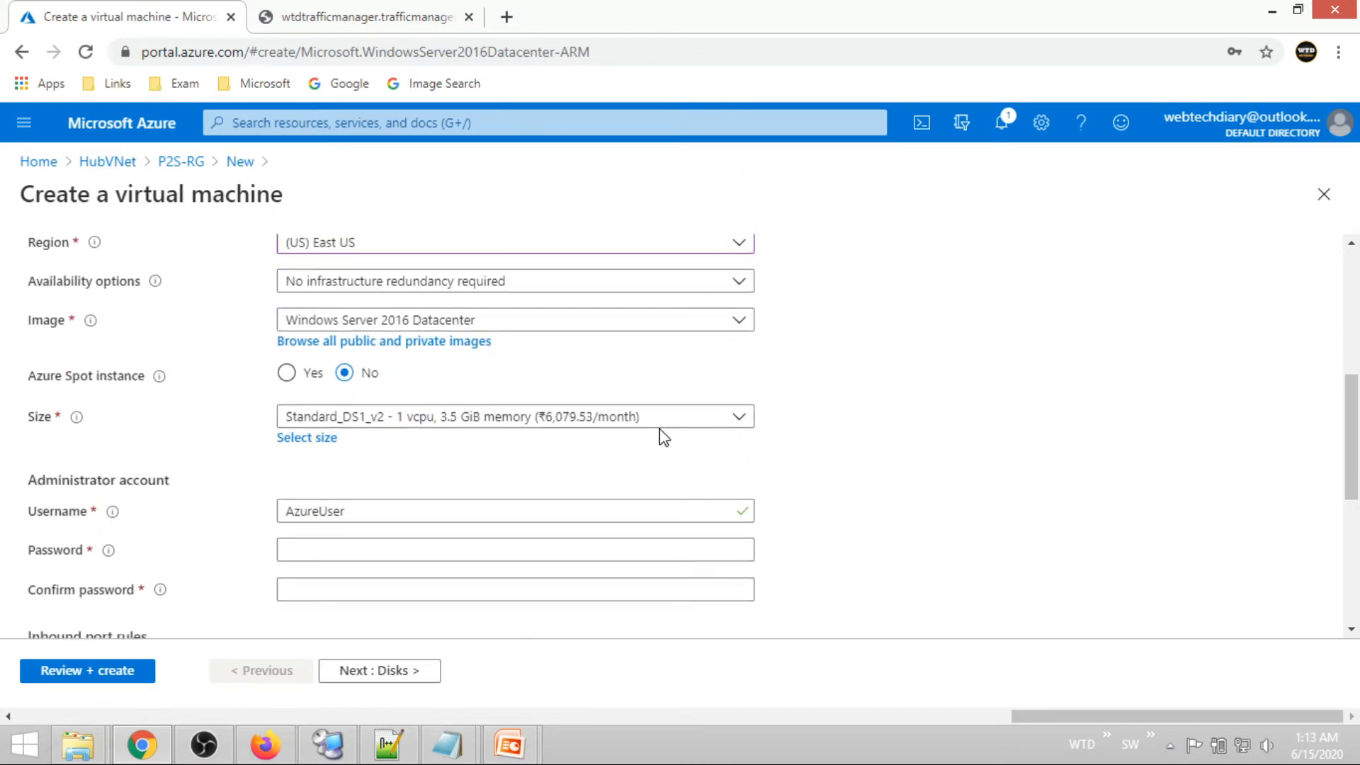
# Set the virtual machine's size to Standard_B2s and its administrator username to server_admin
pyautogui.click(721, 423)
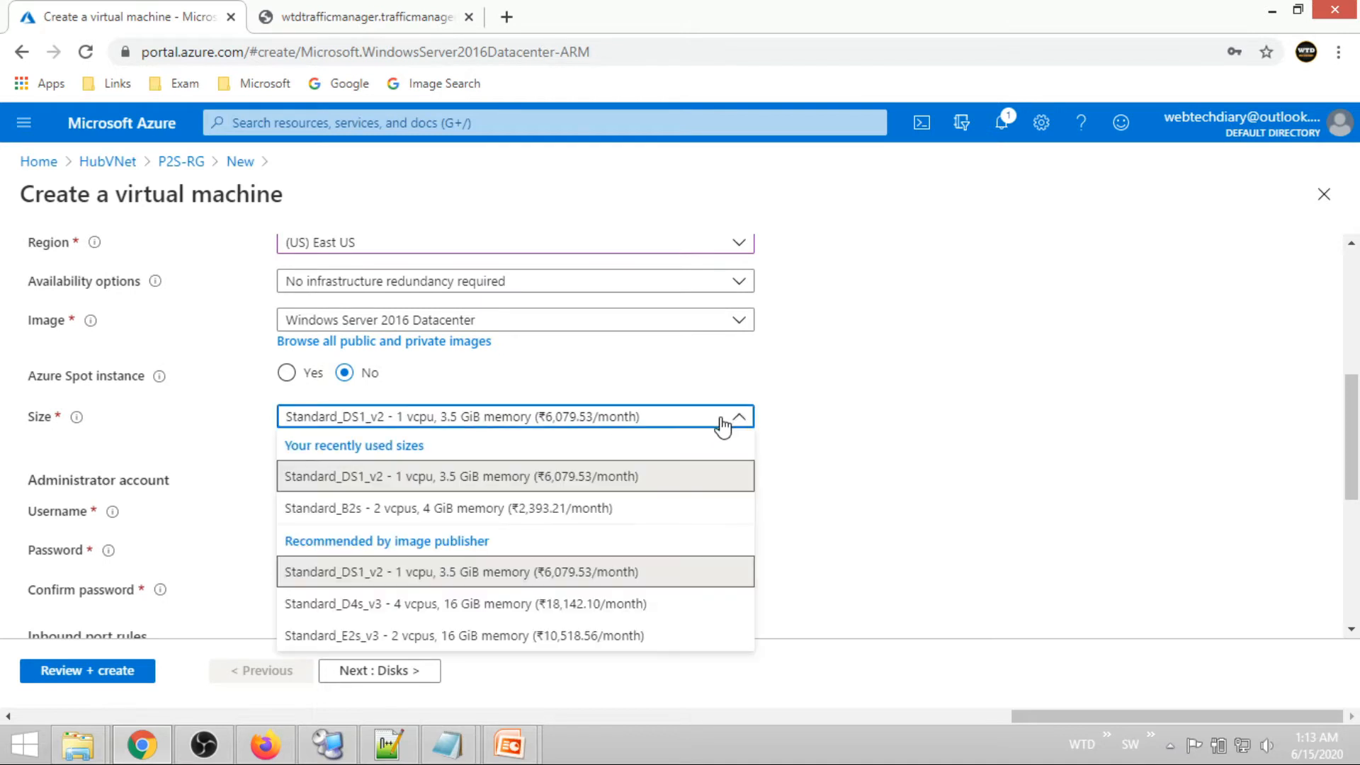
pyautogui.click(455, 513)
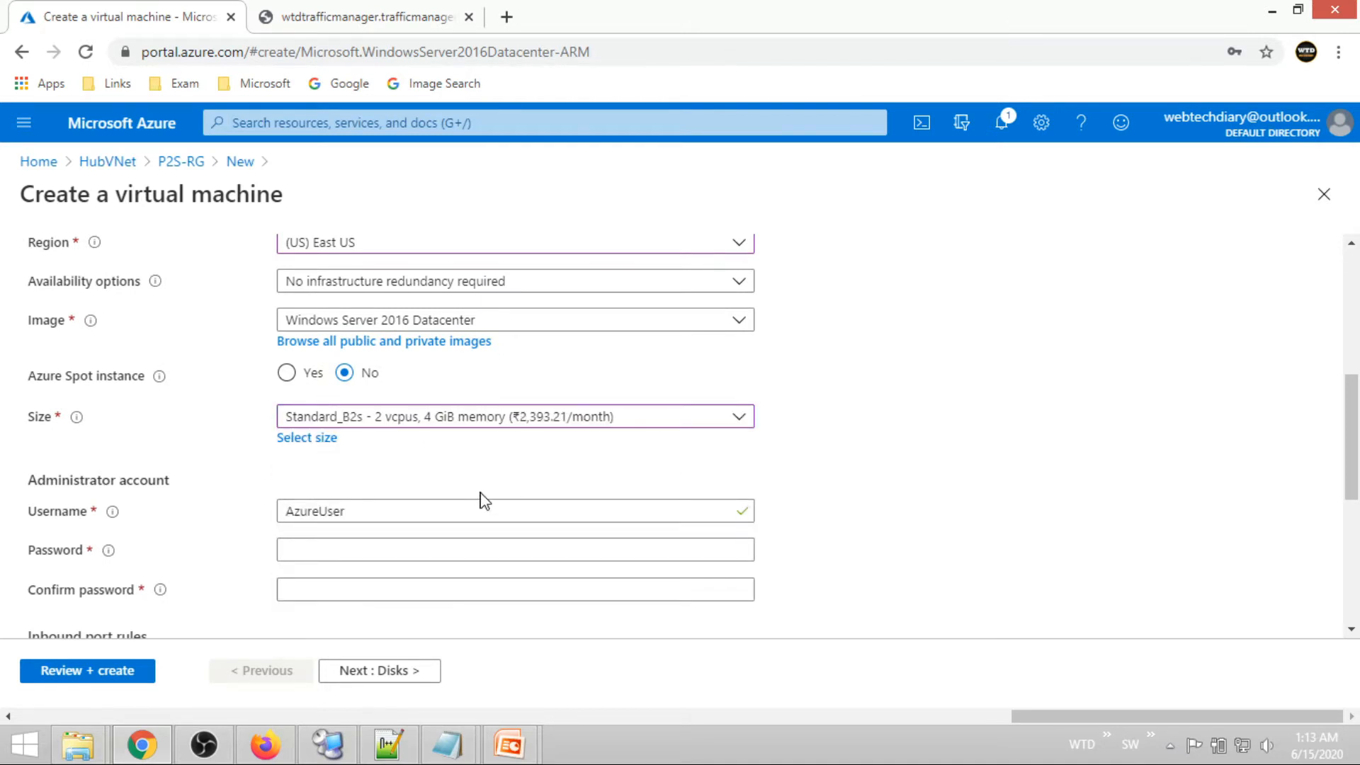
pyautogui.scroll(-1, 485, 500)
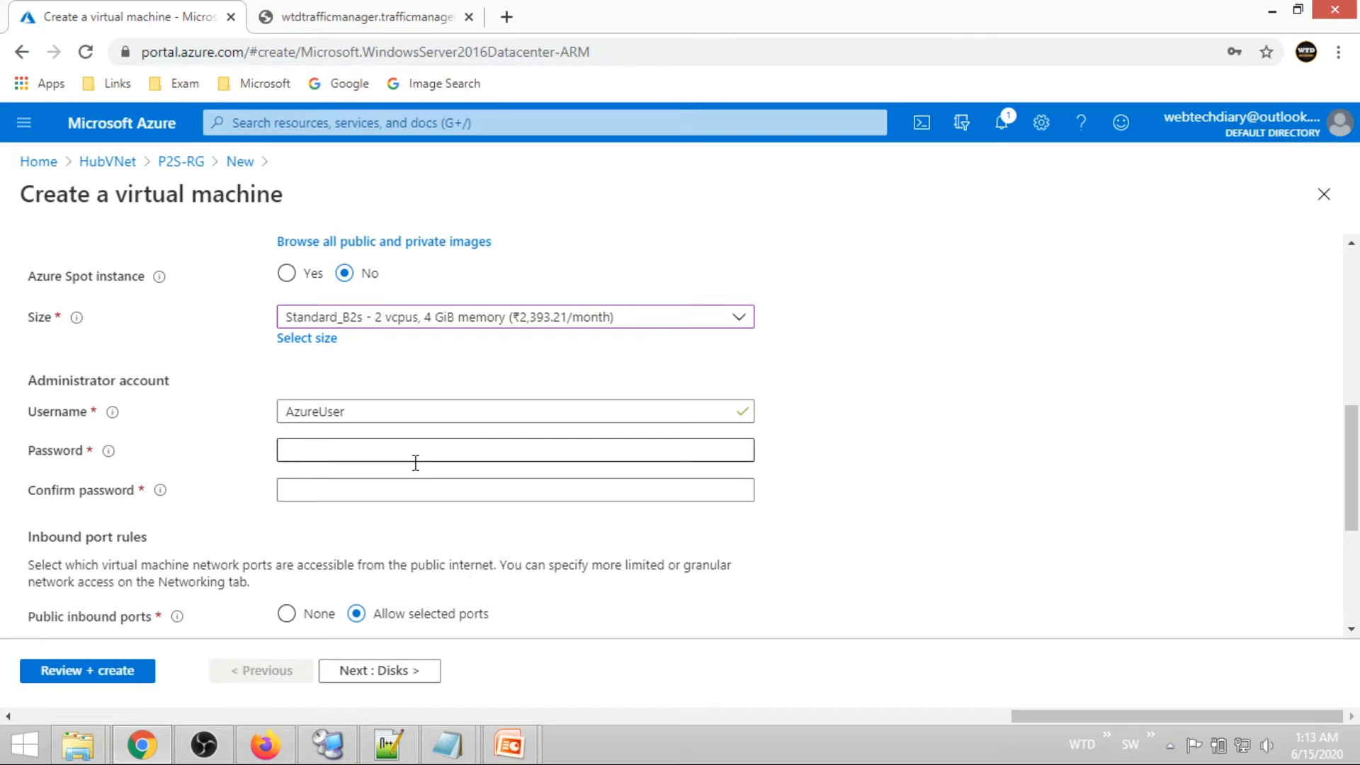
pyautogui.moveTo(382, 416); pyautogui.dragTo(1, 431)
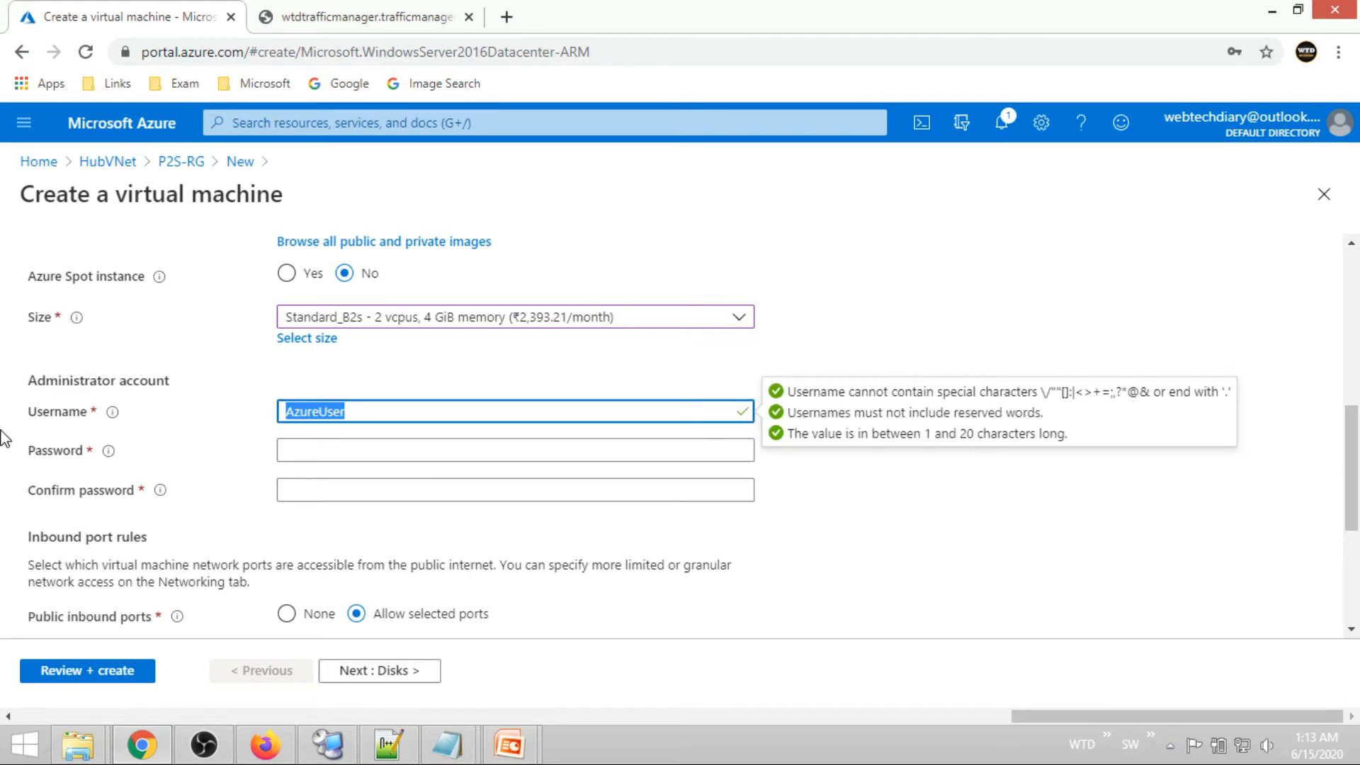
pyautogui.write('s')
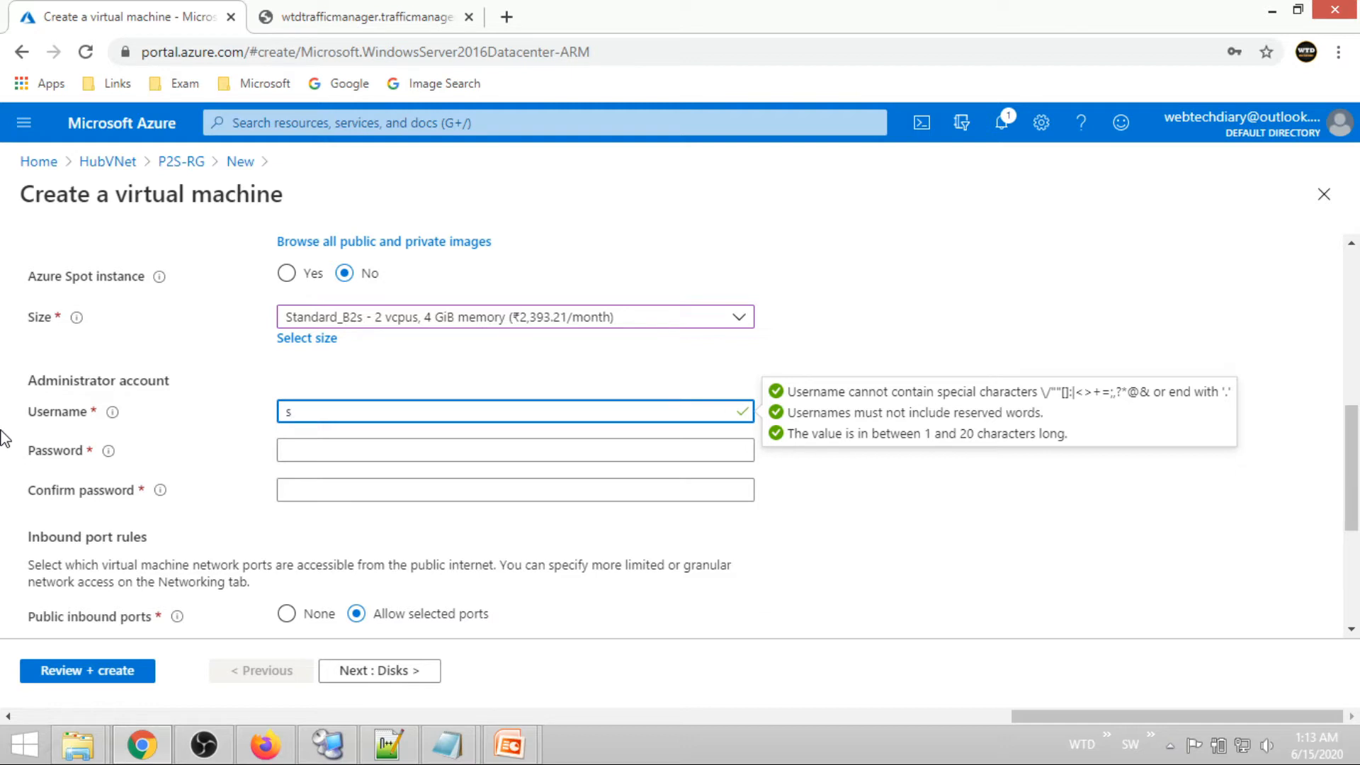
pyautogui.write('erver_admin')
pyautogui.press('Tab')
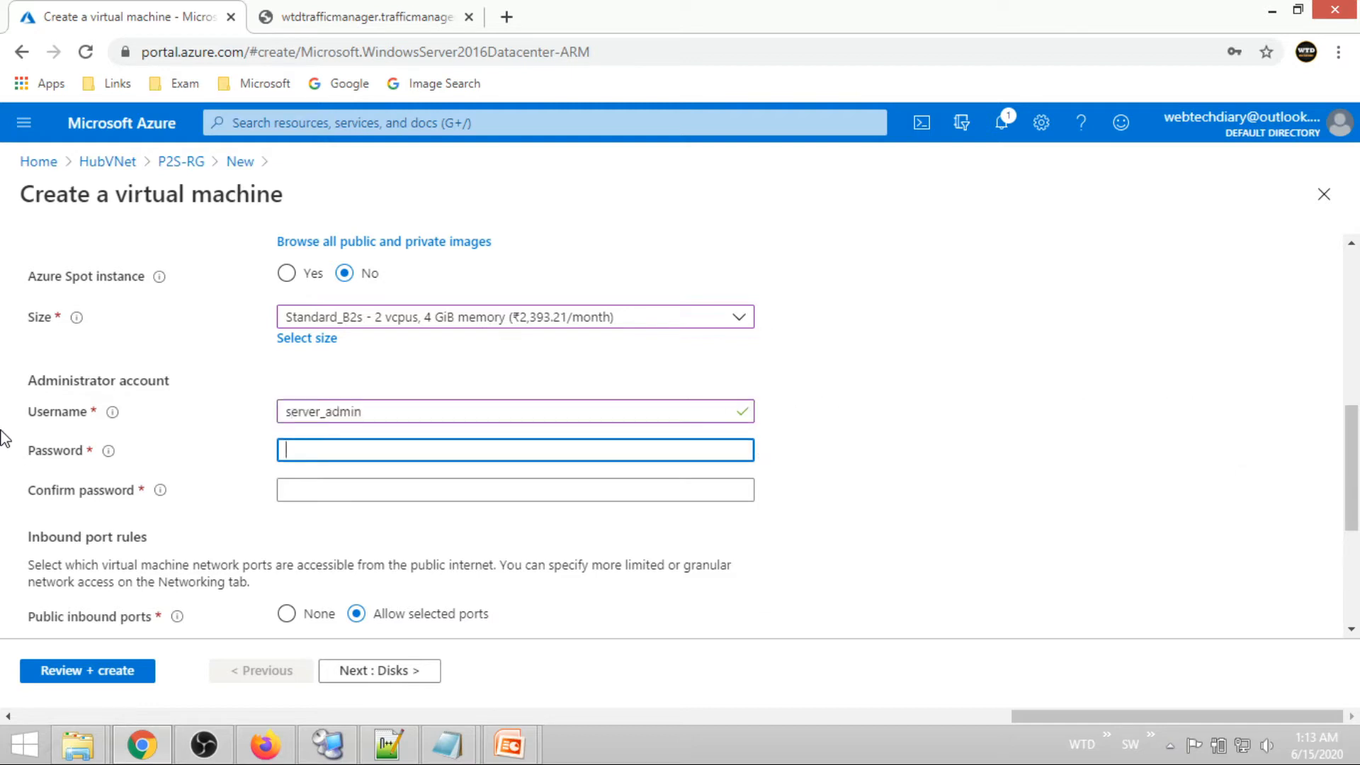
# Enter the administrator account password and repeat it in the confirmation field
pyautogui.write('•••••••••')
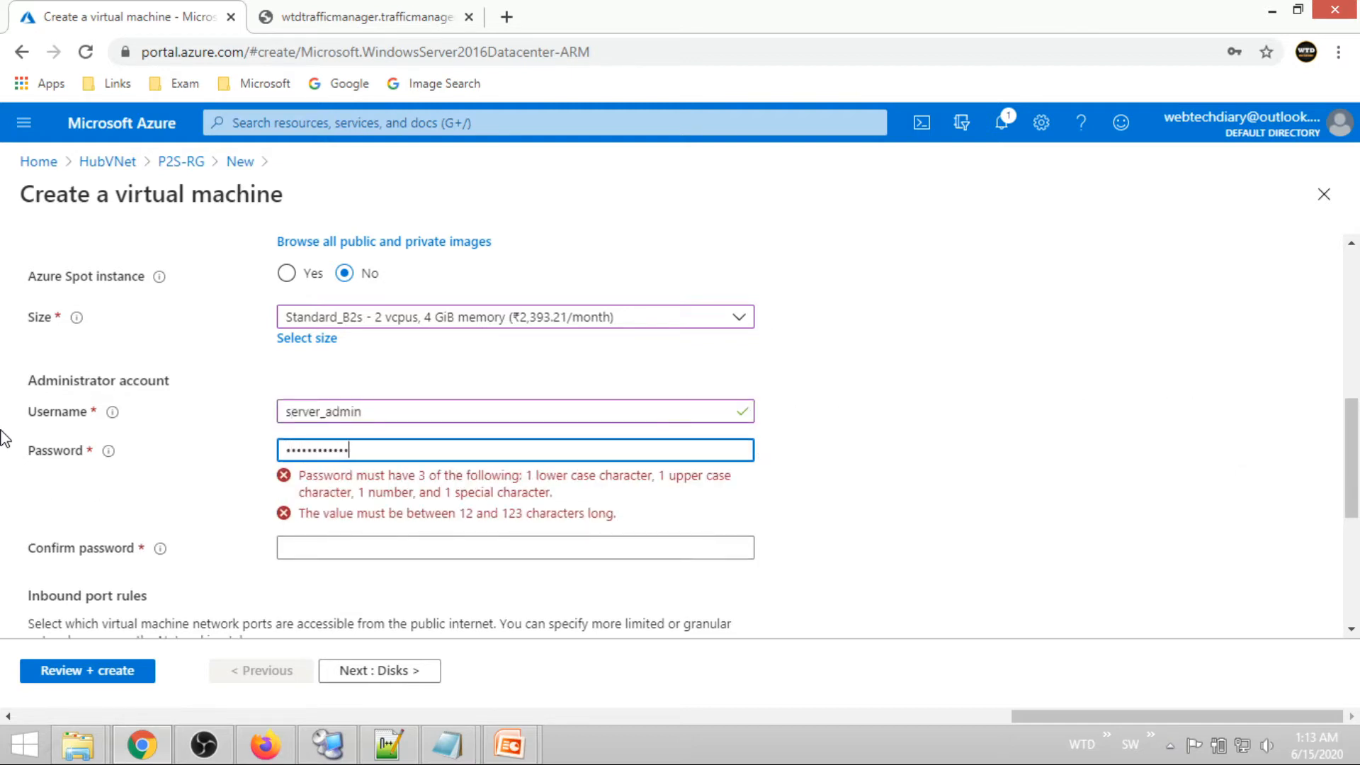
pyautogui.write('•')
pyautogui.press('Tab')
pyautogui.write('•••••')
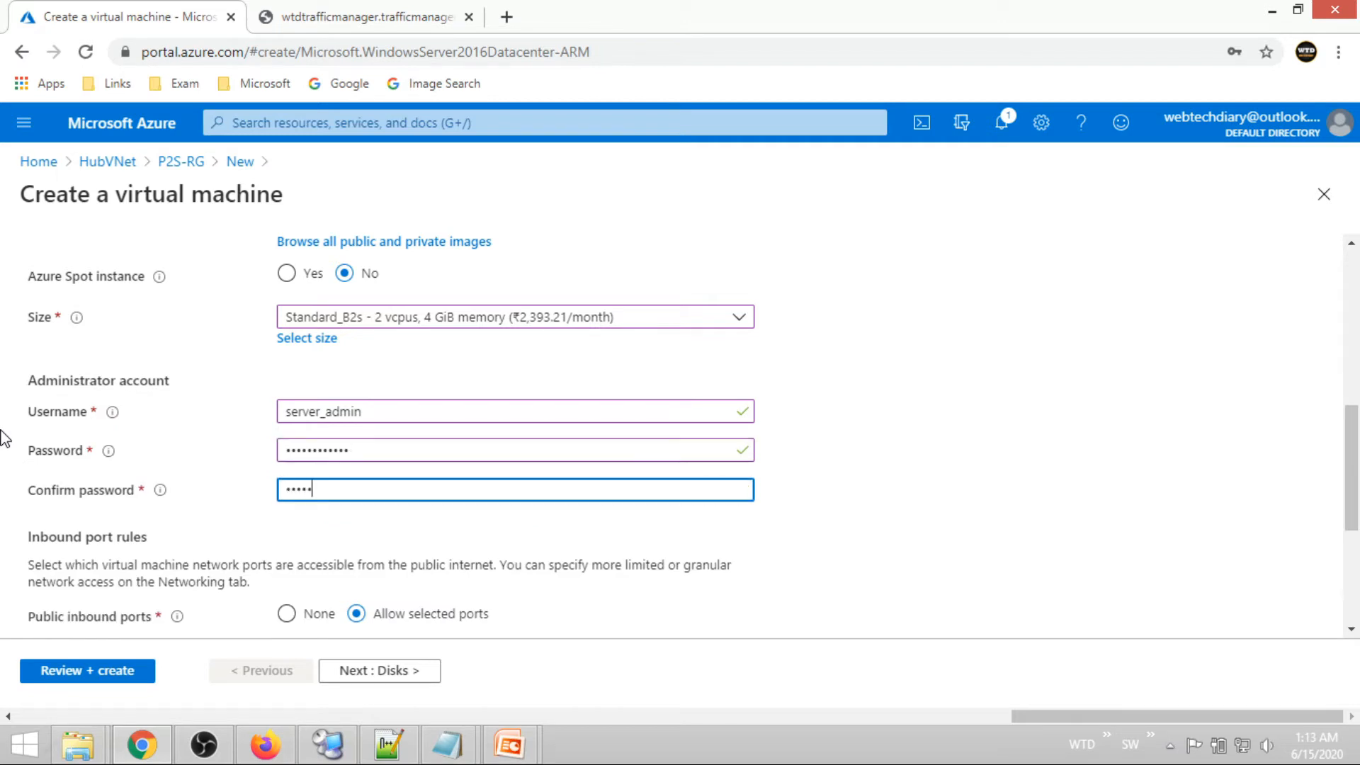
pyautogui.write('•')
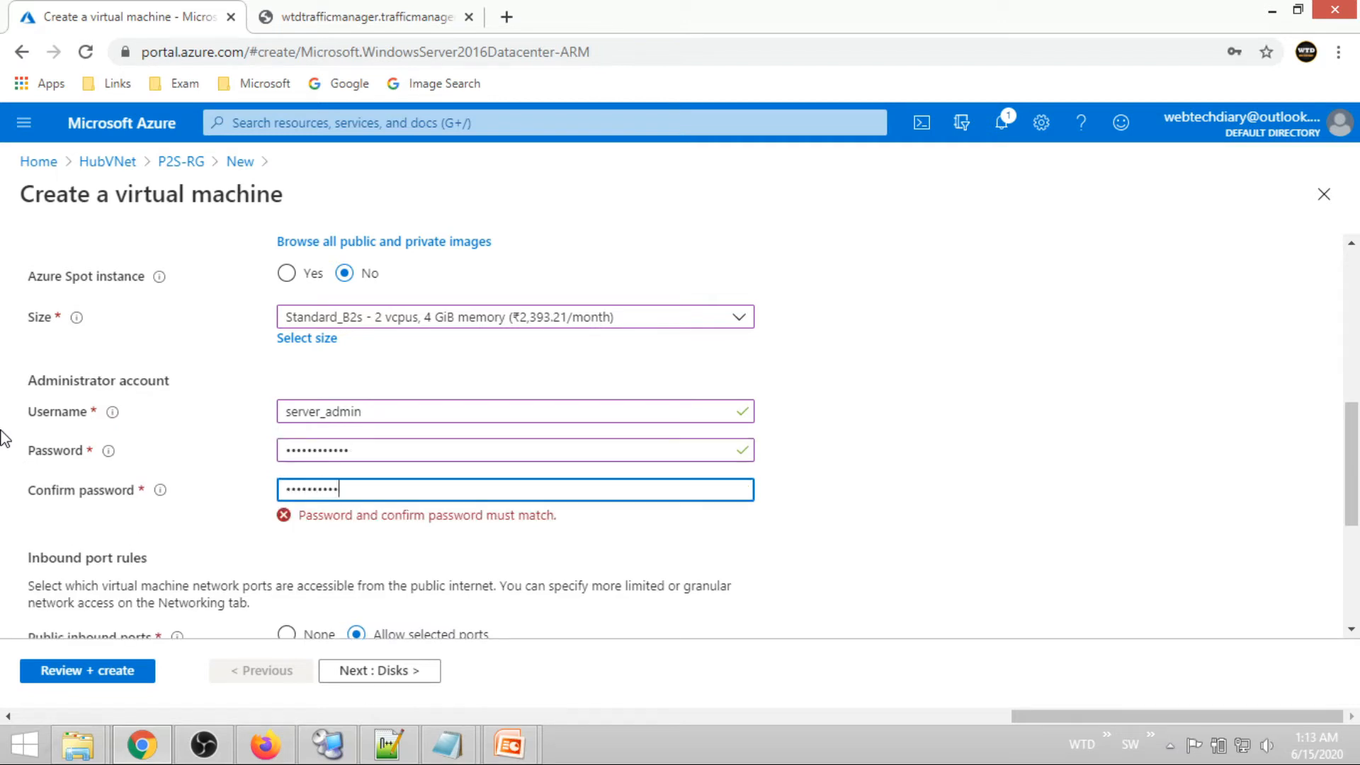
pyautogui.write('•')
pyautogui.click(956, 437)
# Proceed to the disk settings and set the OS disk type to Standard SSD
pyautogui.scroll(-4, 762, 423)
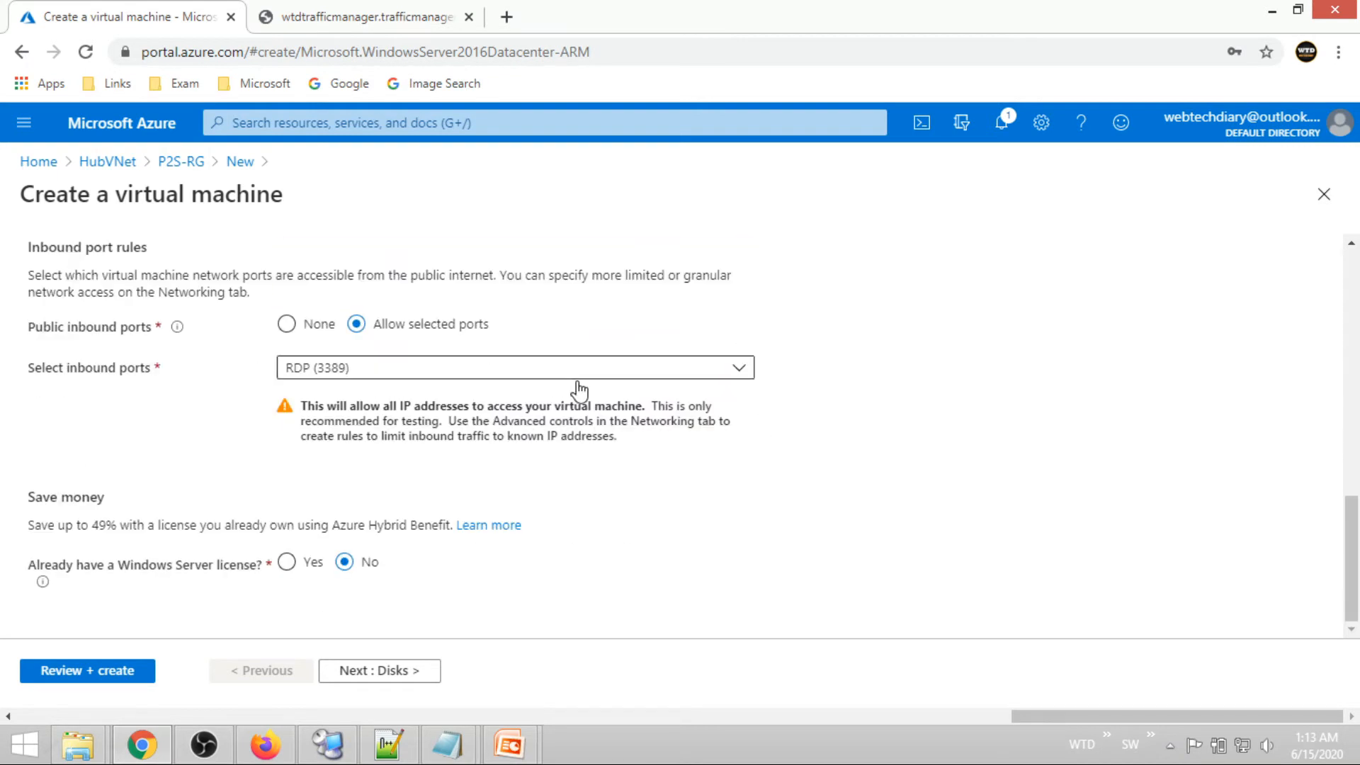
pyautogui.click(752, 370)
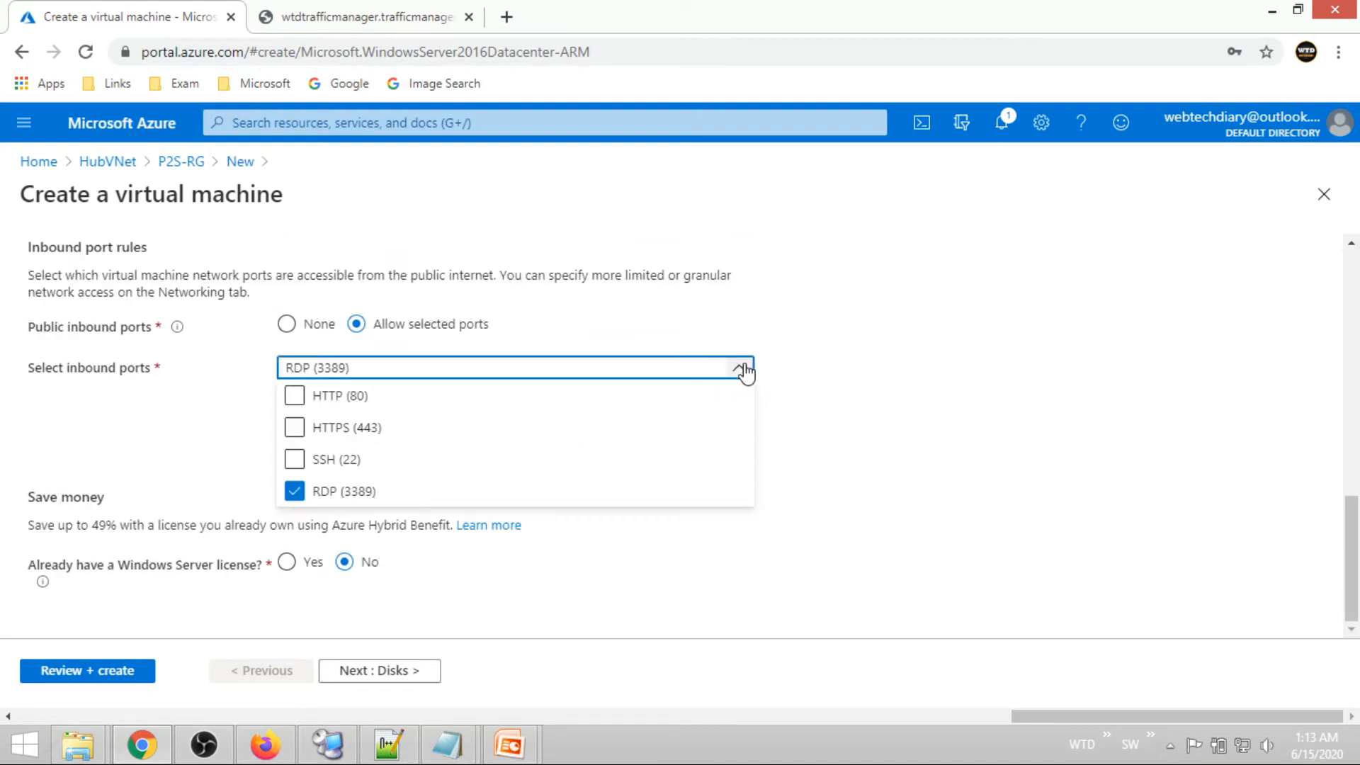
pyautogui.click(930, 366)
pyautogui.scroll(3, 930, 367)
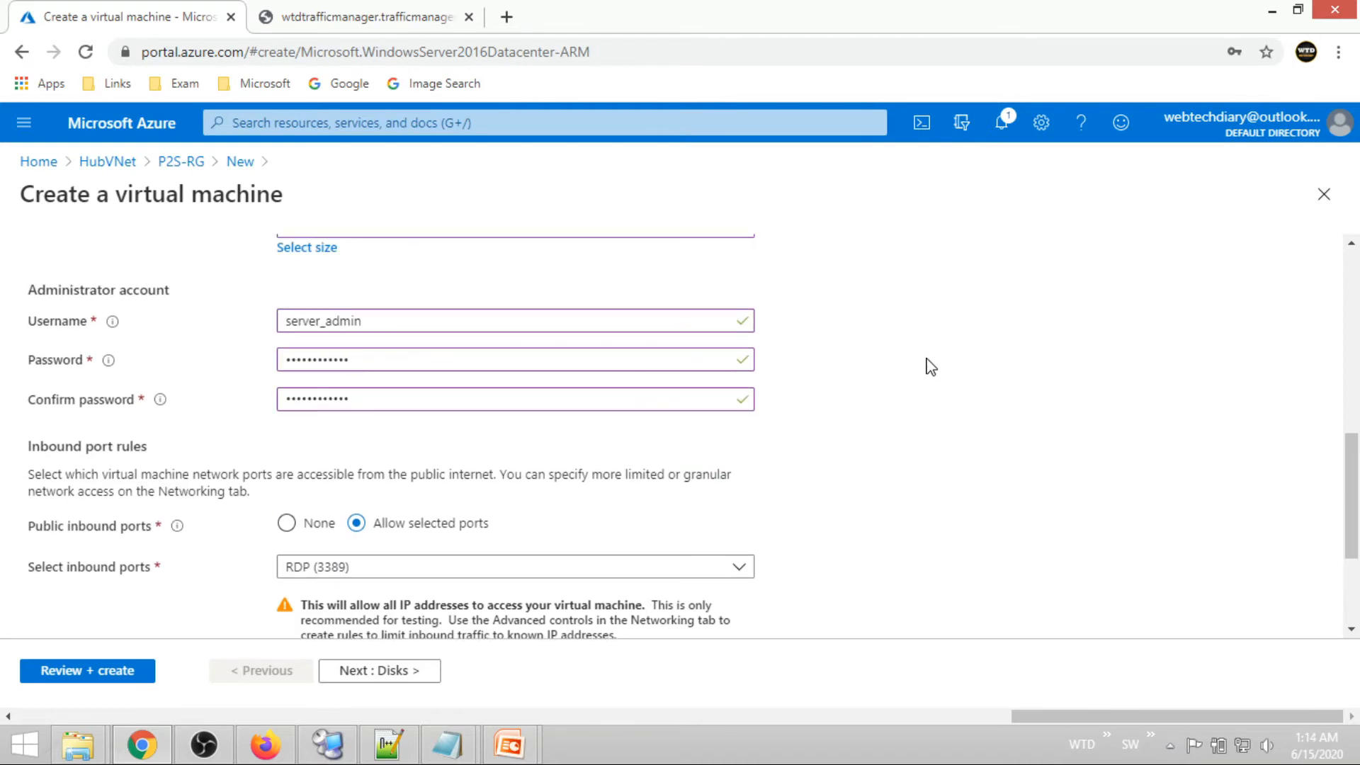
pyautogui.scroll(-3, 701, 538)
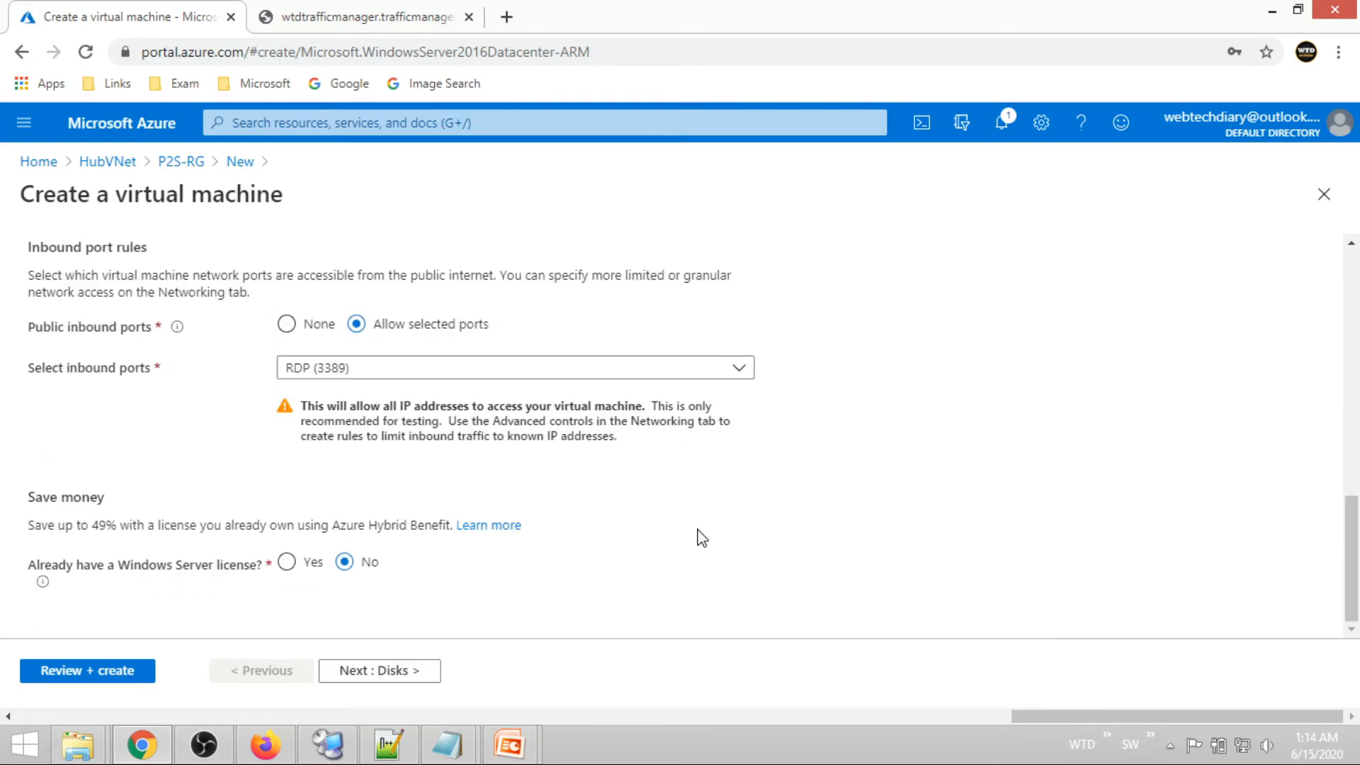
pyautogui.click(420, 671)
pyautogui.click(397, 395)
pyautogui.click(381, 454)
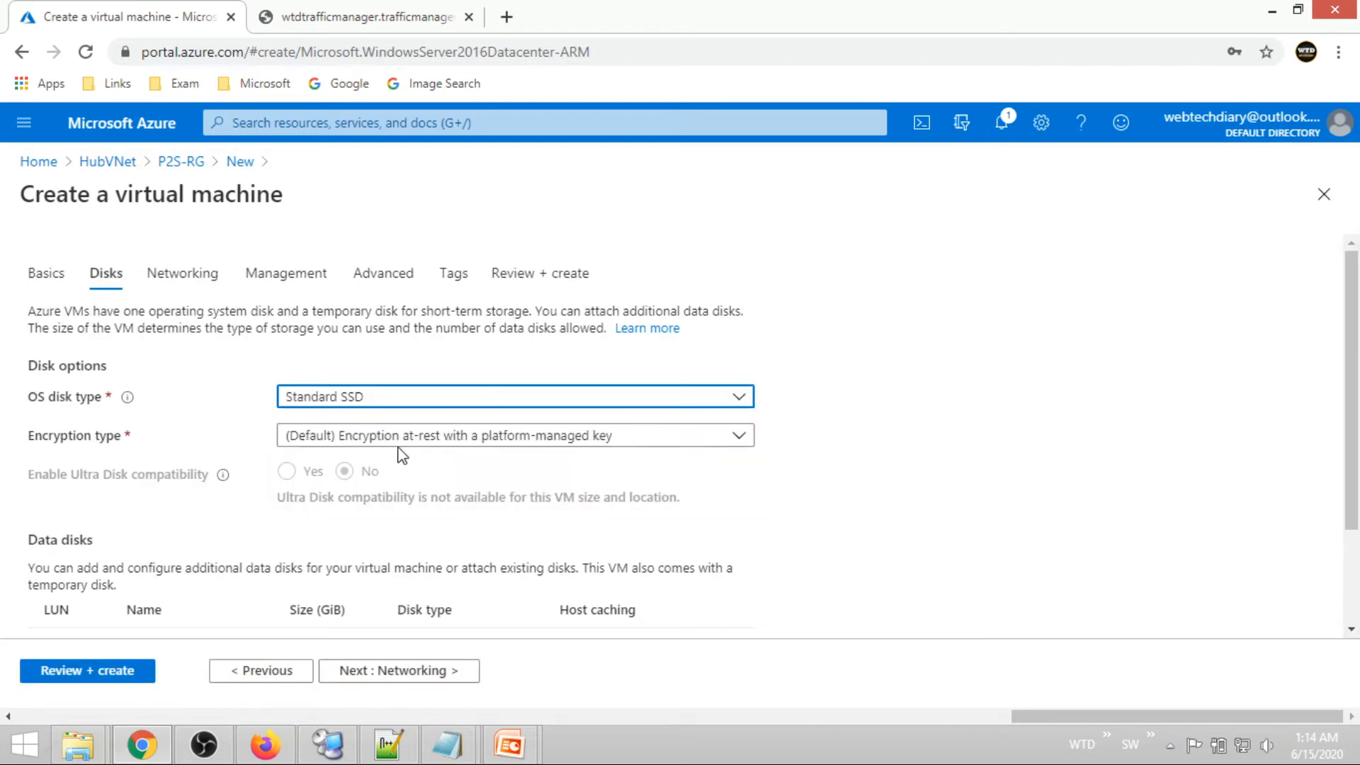
pyautogui.scroll(-3, 836, 495)
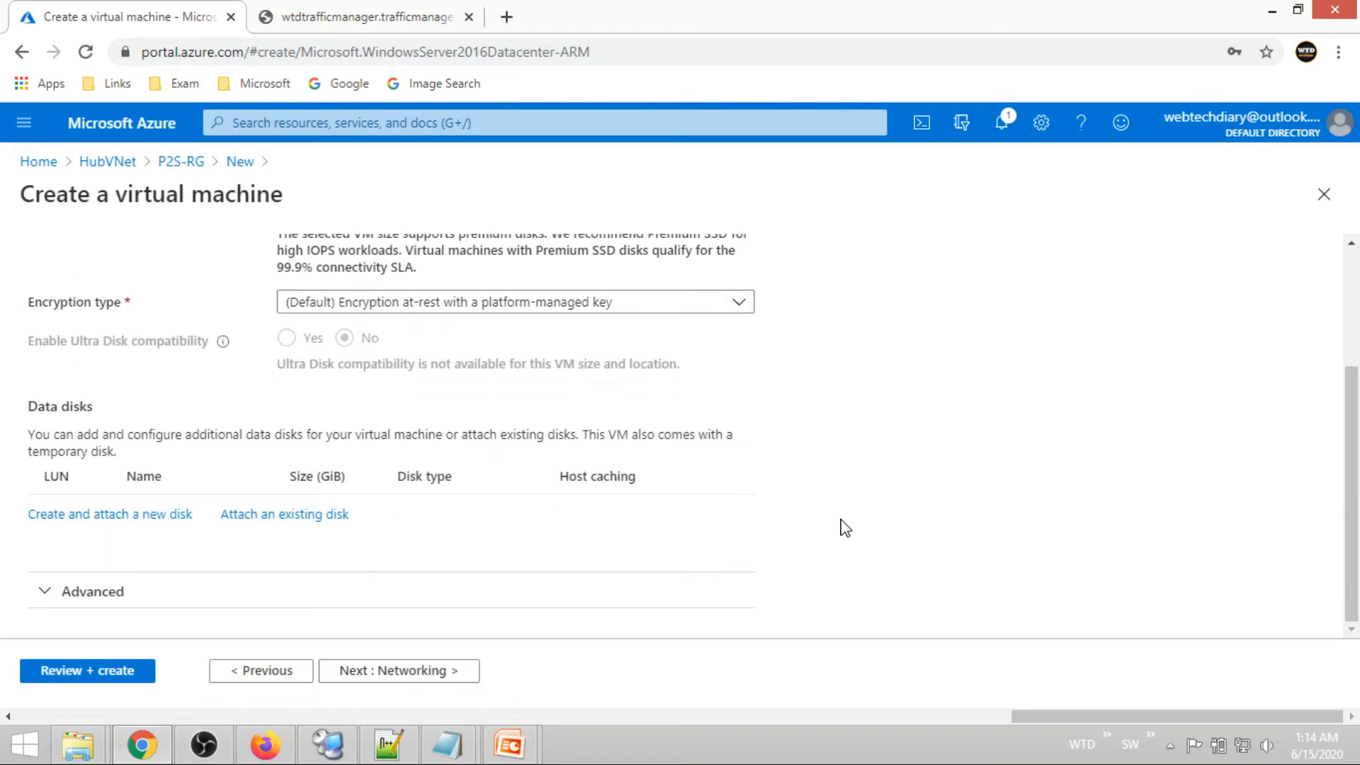
# Continue to the networking settings and set the virtual machine's public IP to None
pyautogui.click(393, 670)
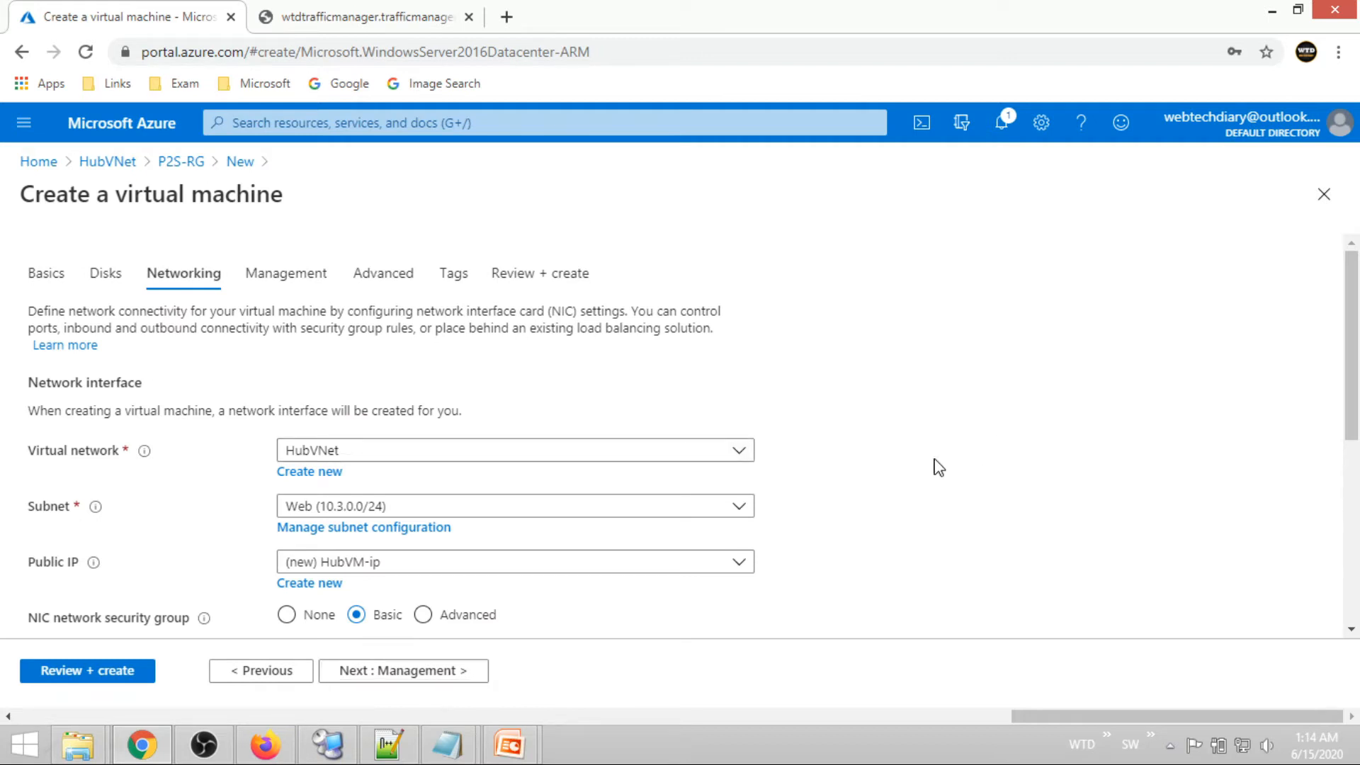
pyautogui.click(745, 509)
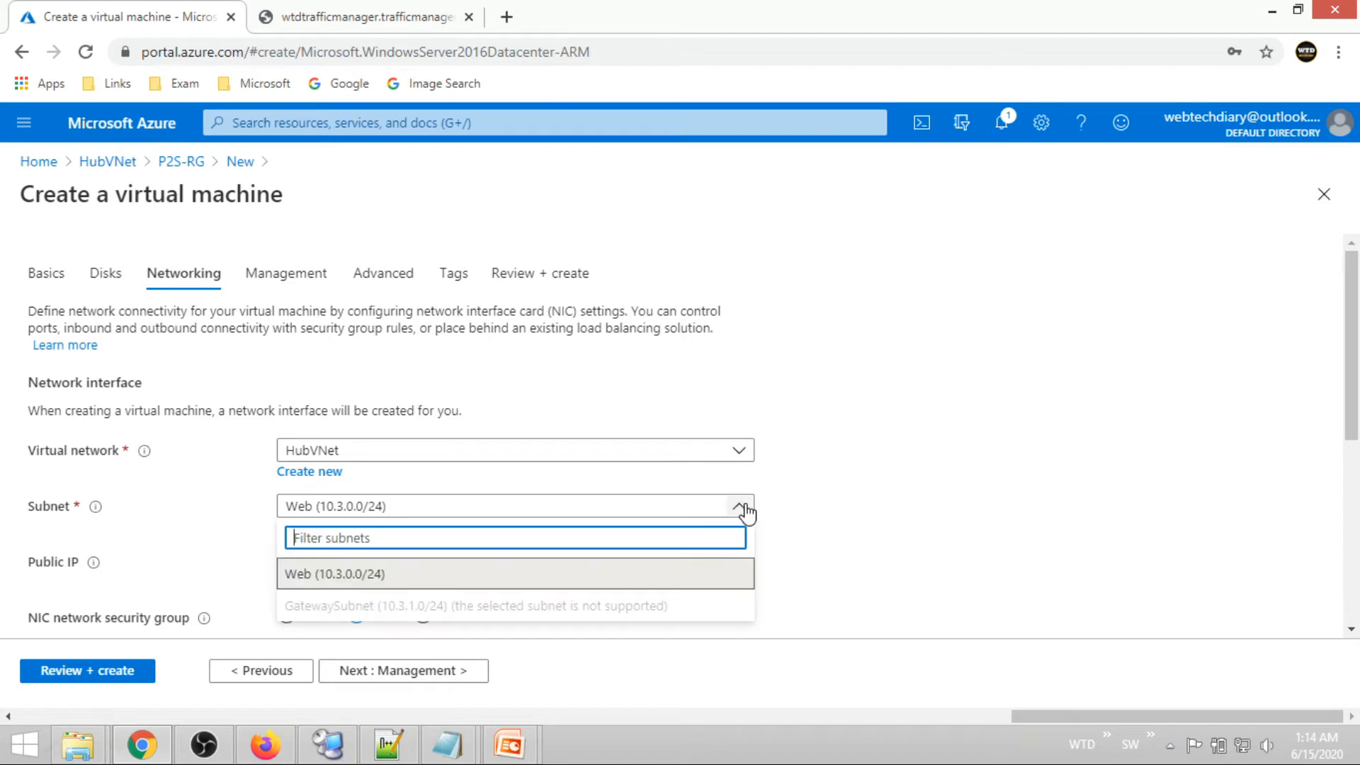
pyautogui.click(745, 508)
pyautogui.scroll(-3, 1070, 465)
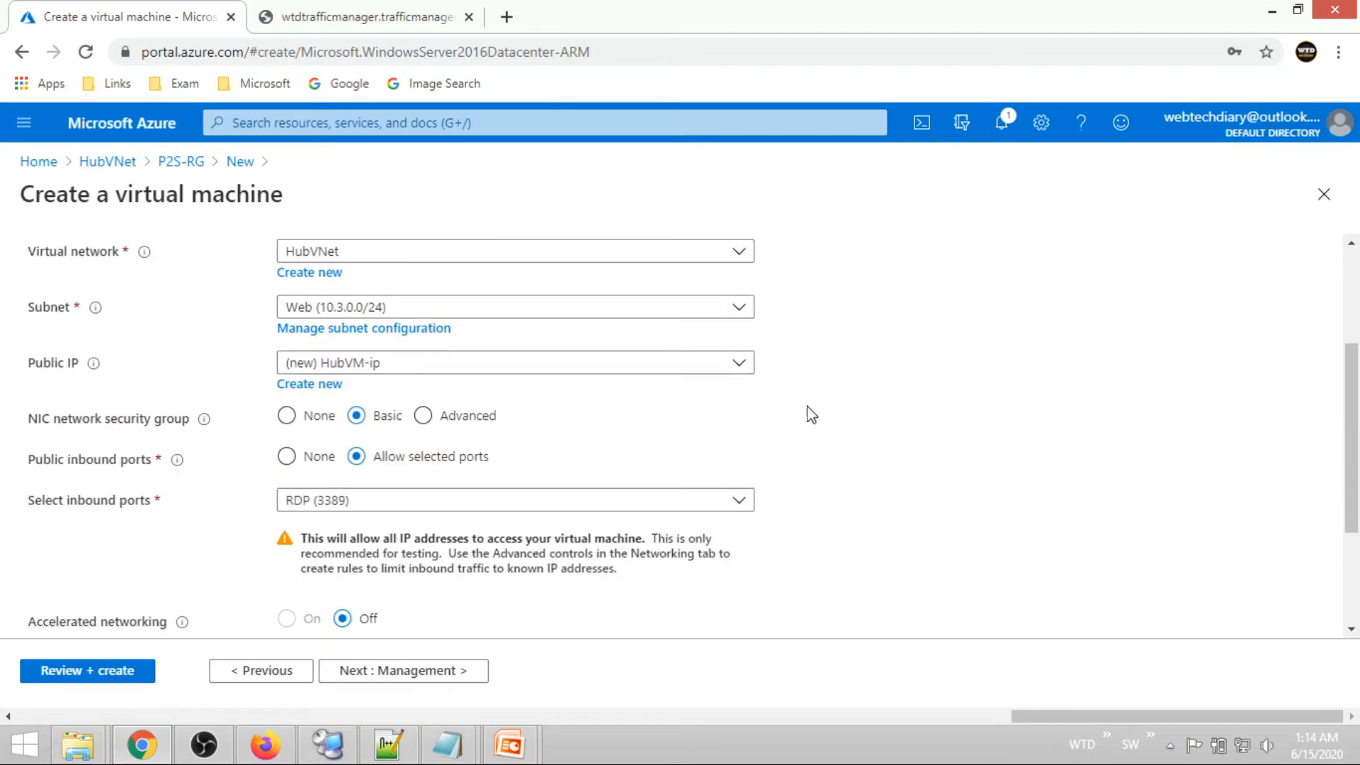
pyautogui.click(537, 370)
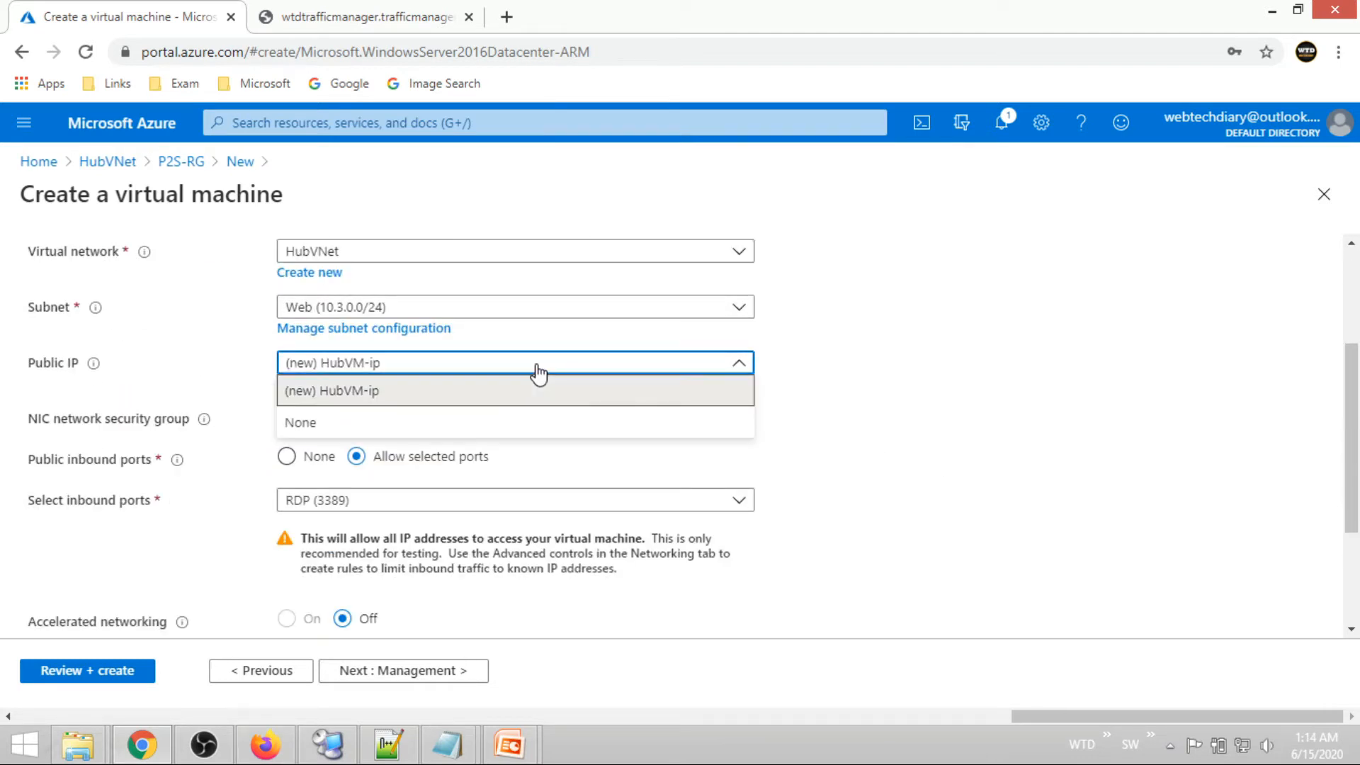
pyautogui.click(673, 422)
pyautogui.scroll(-3, 895, 404)
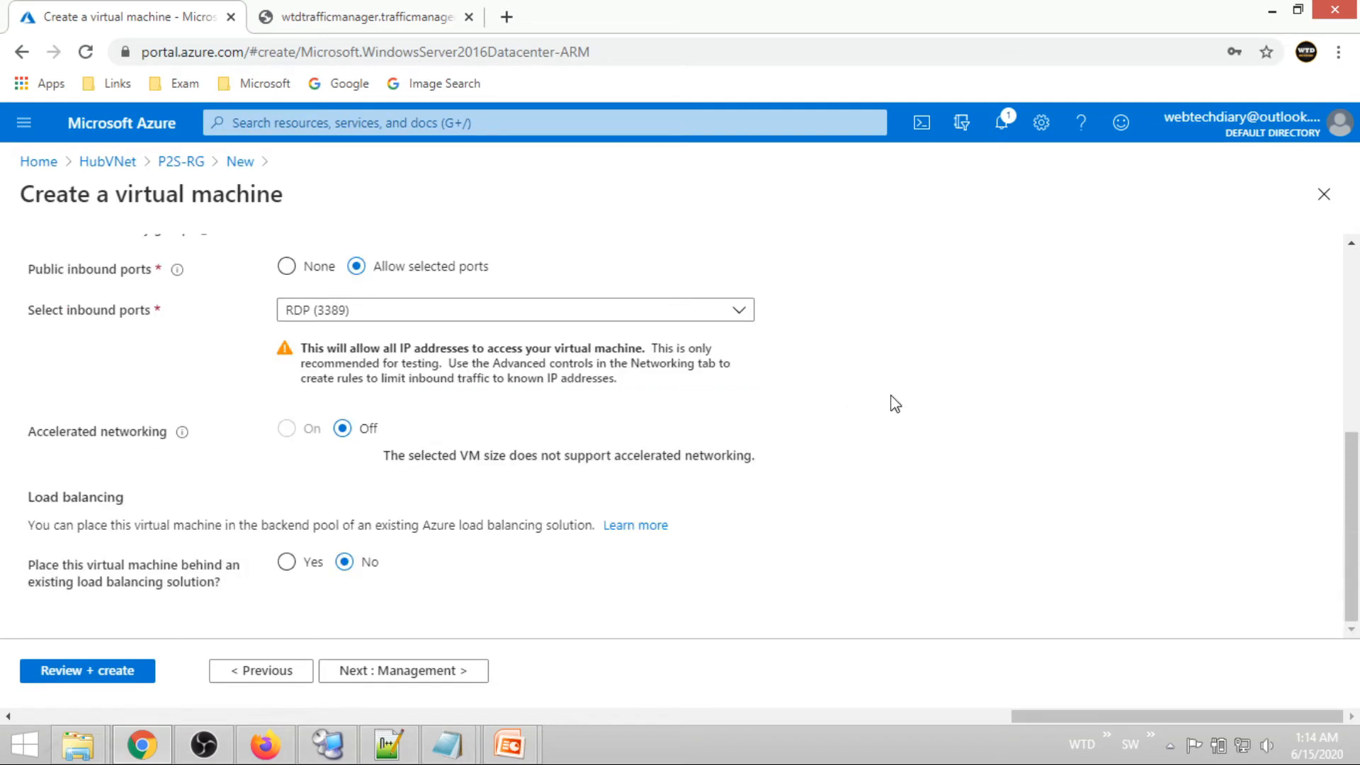
# Turn off boot diagnostics in the management settings, then review and create the virtual machine
pyautogui.click(443, 681)
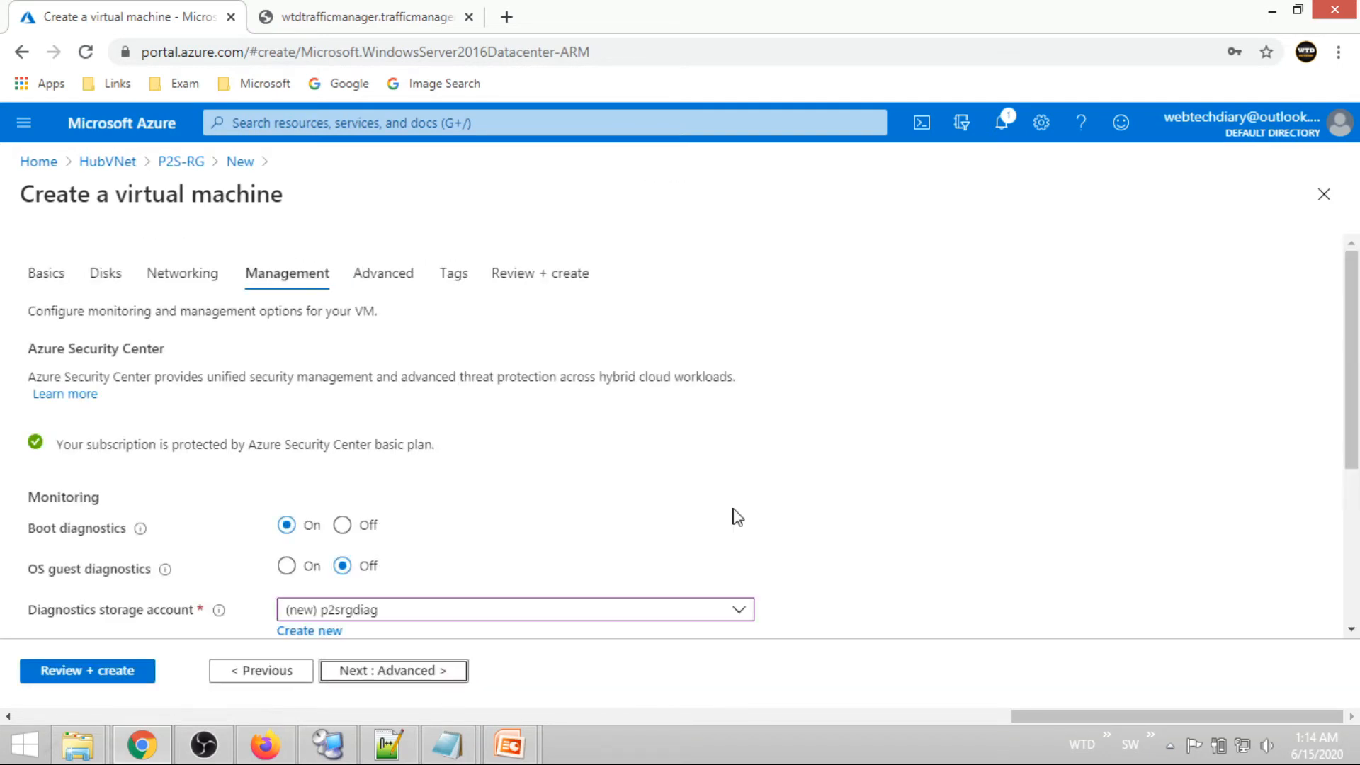
pyautogui.click(340, 527)
pyautogui.scroll(-3, 692, 492)
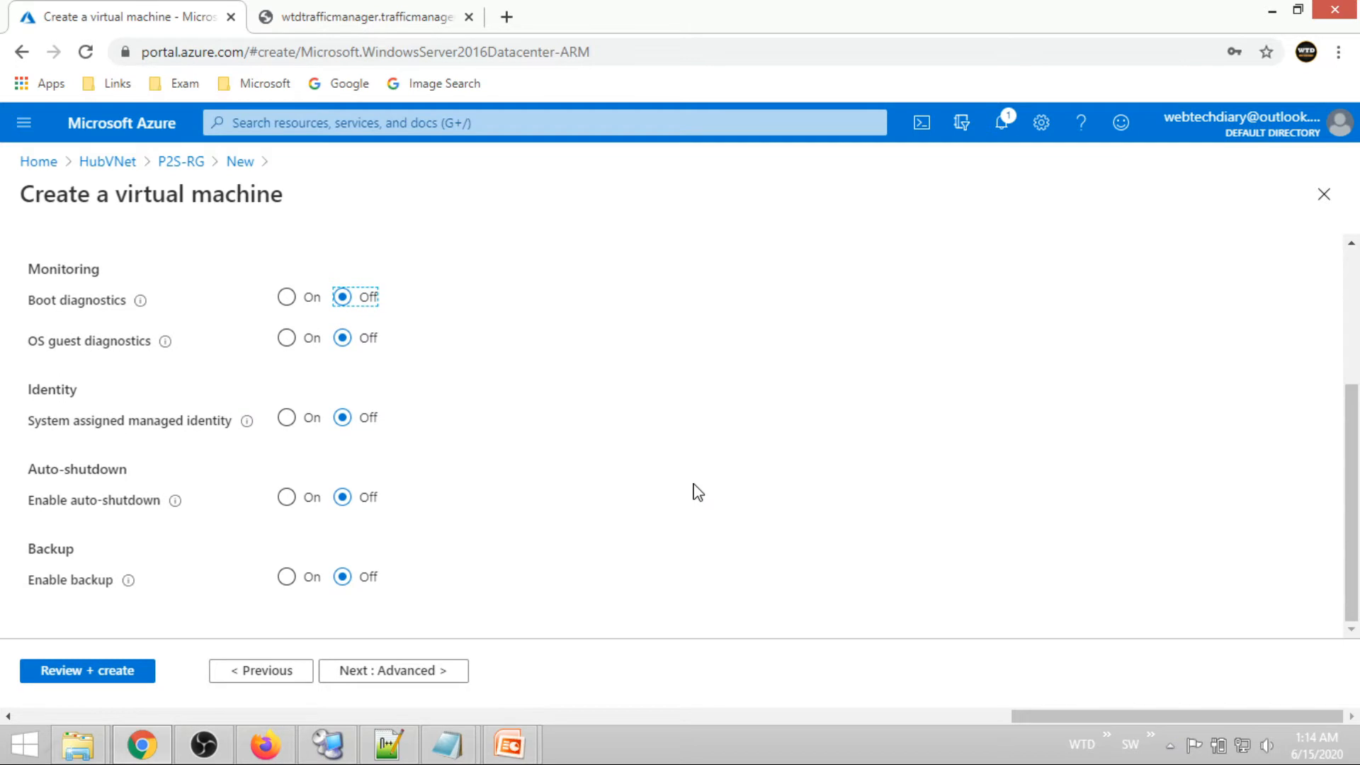
pyautogui.click(432, 671)
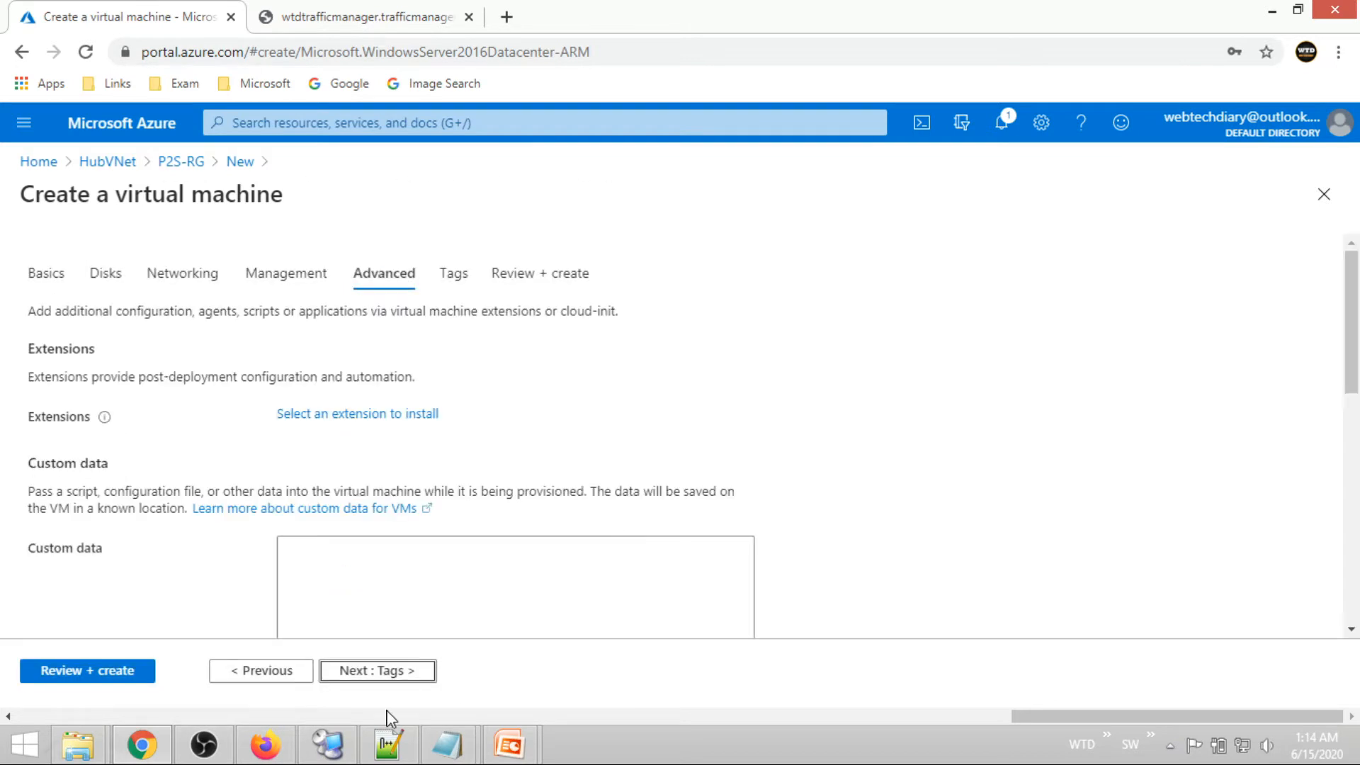
pyautogui.click(383, 671)
pyautogui.click(403, 673)
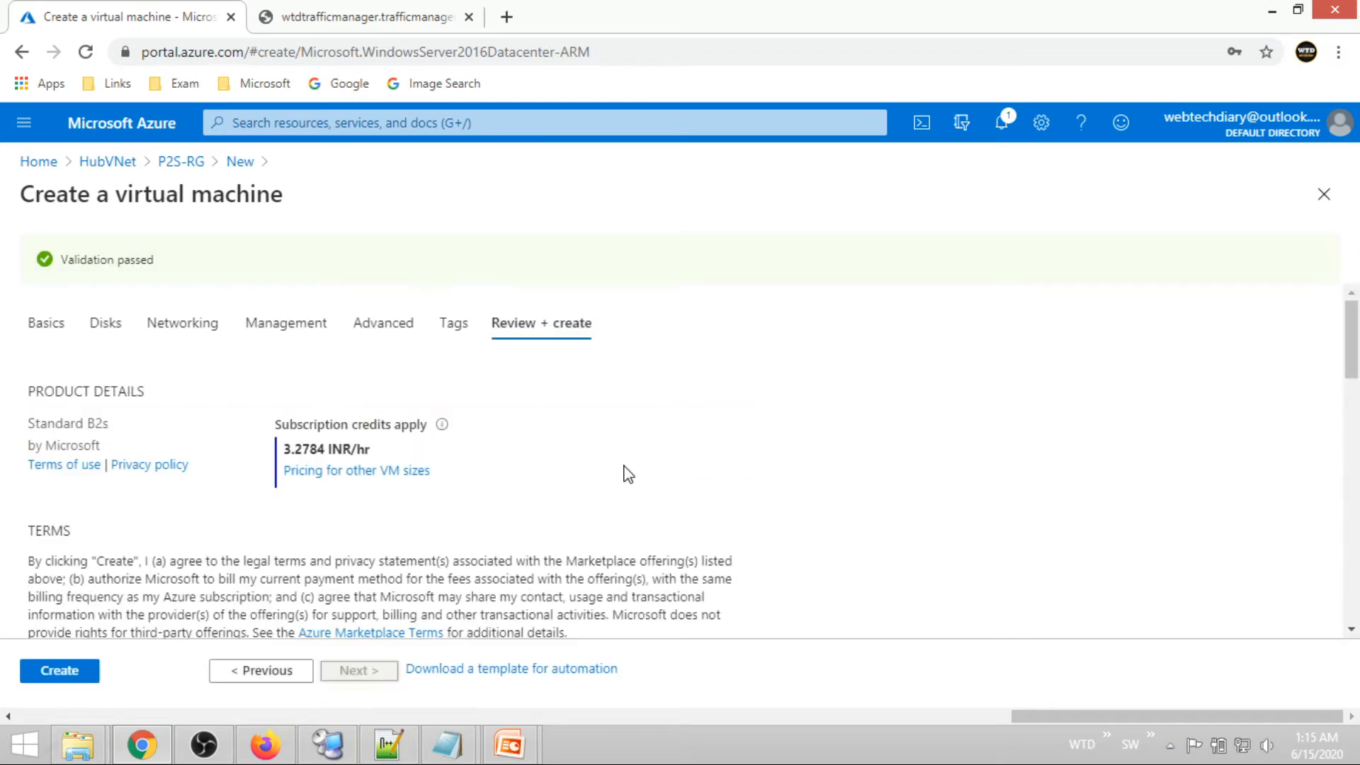
pyautogui.click(64, 672)
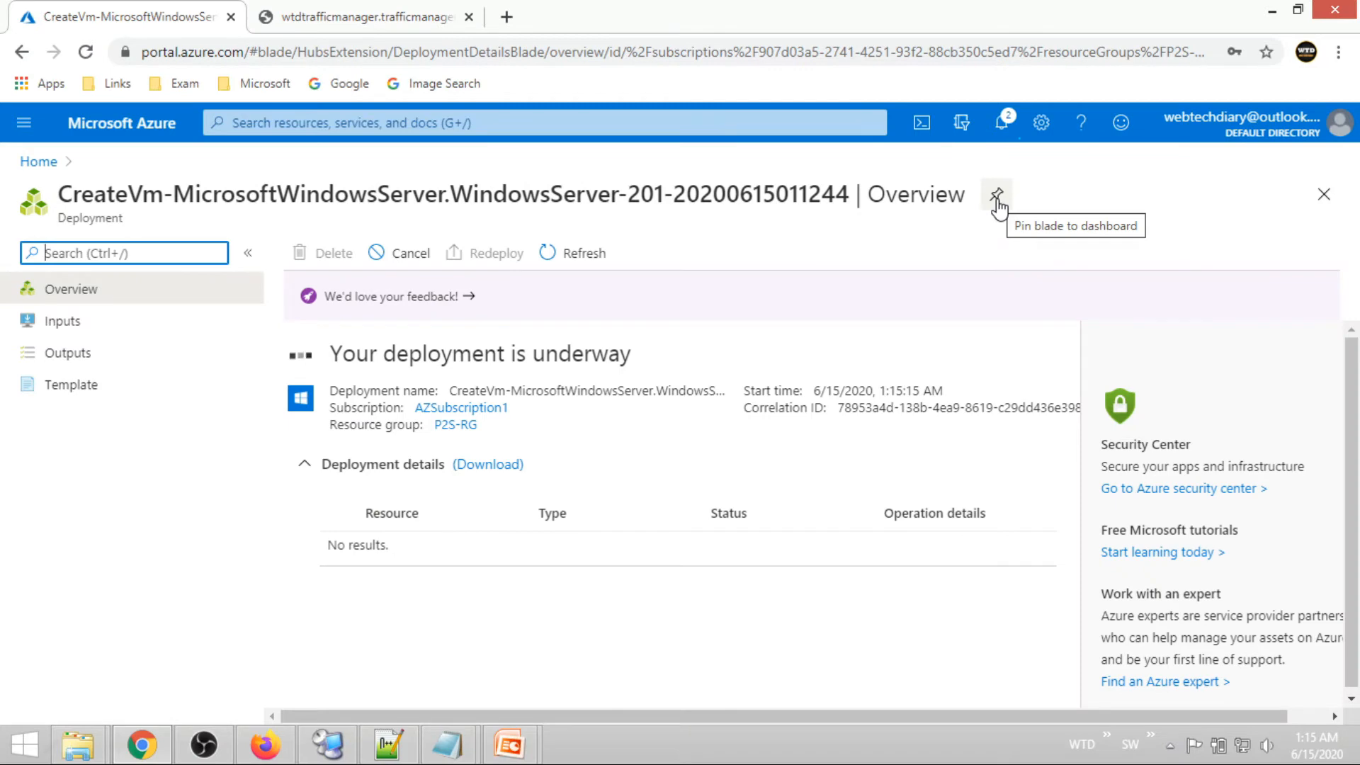
# Open the P2S-RG resource group and start creating a virtual network gateway from the Marketplace
pyautogui.click(455, 425)
pyautogui.click(320, 259)
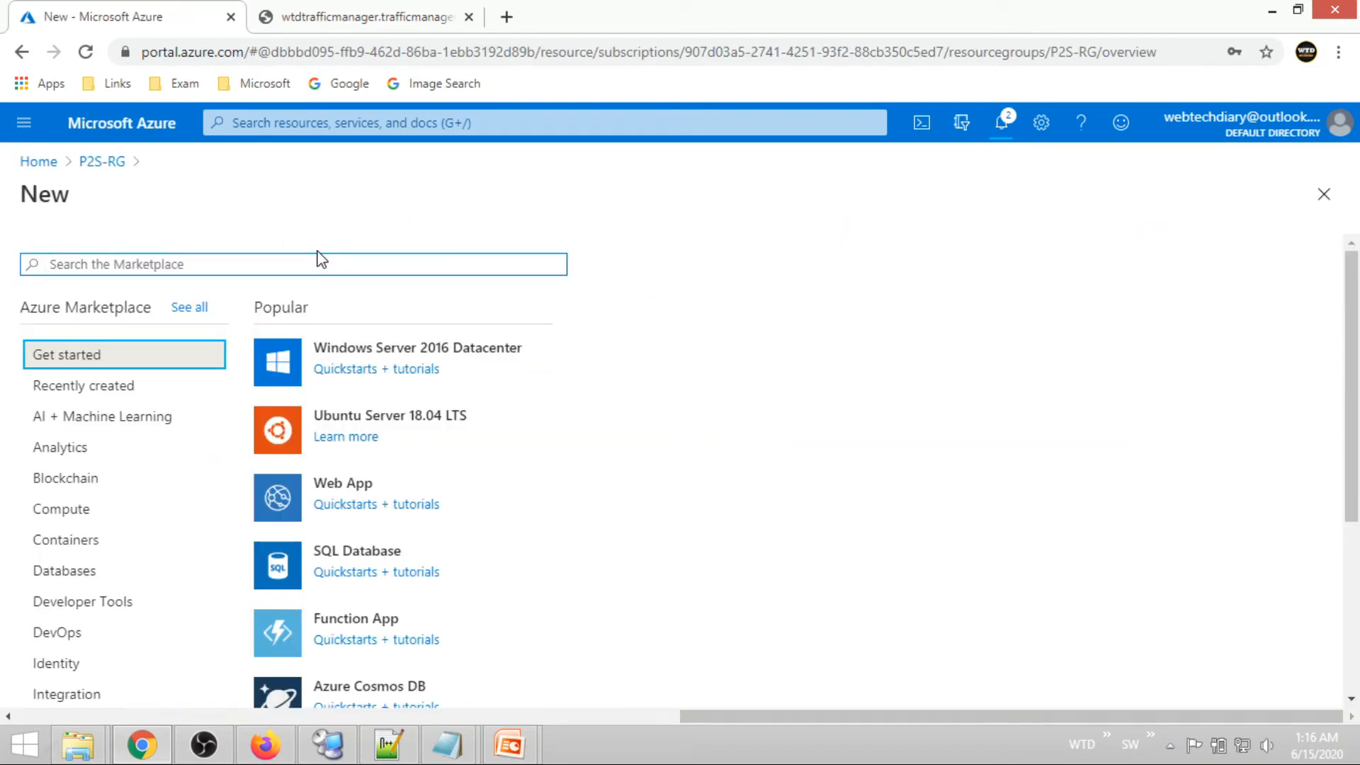
pyautogui.write('virtual ne')
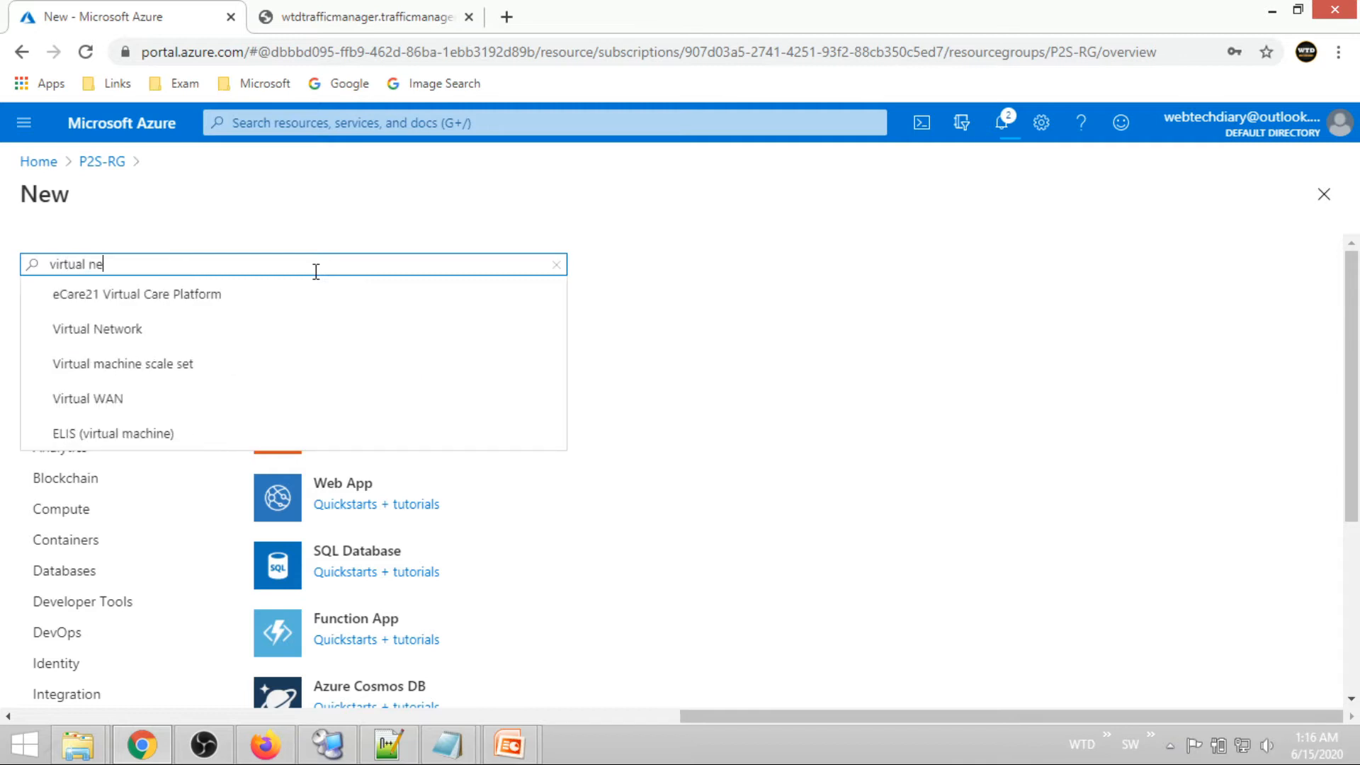
pyautogui.write('twork')
pyautogui.click(213, 328)
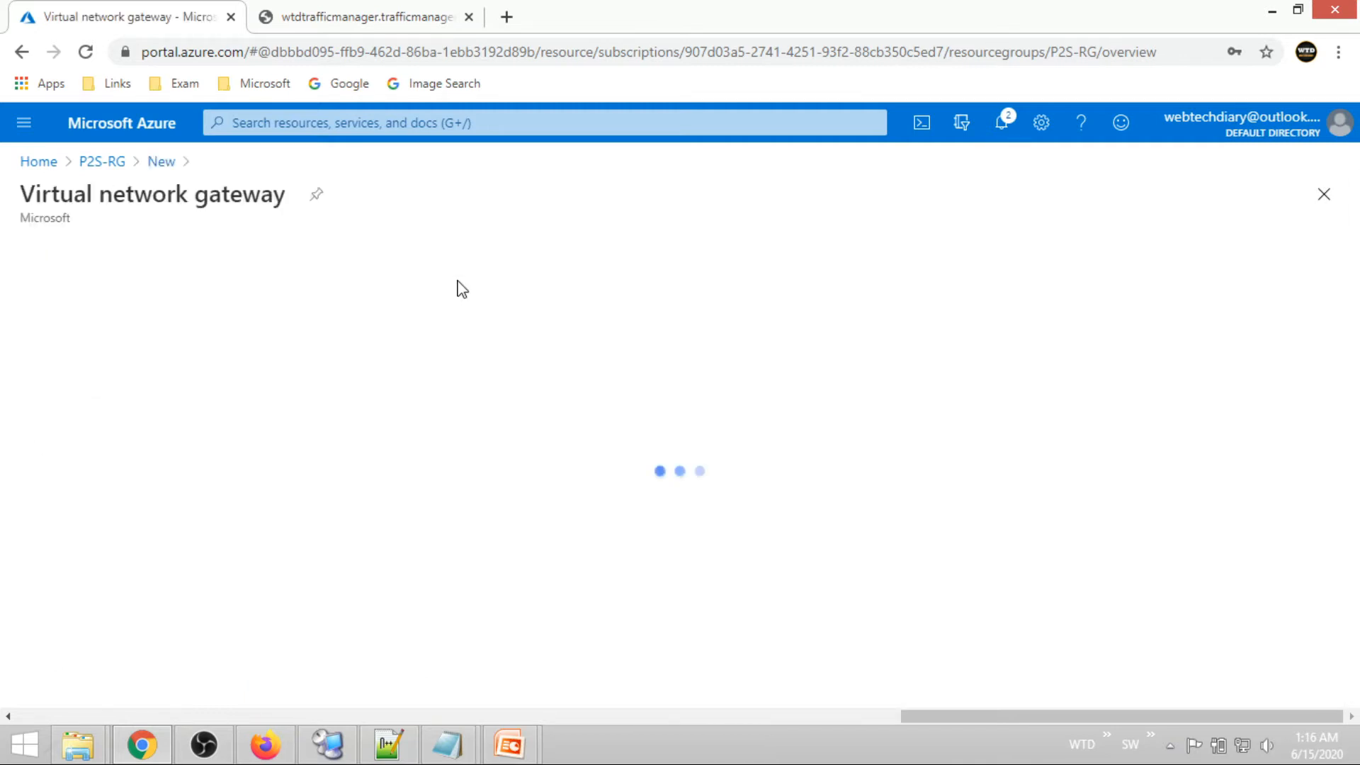
pyautogui.click(188, 367)
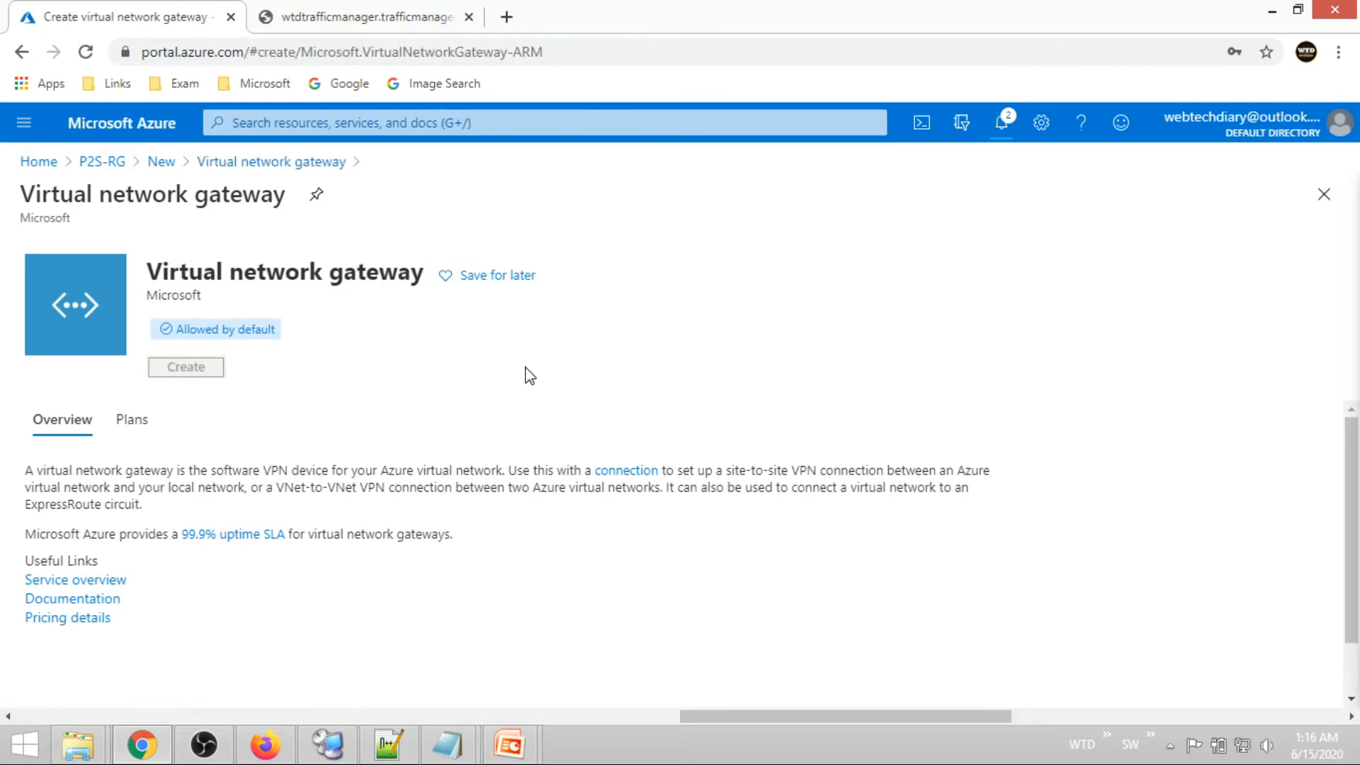
# Name the virtual network gateway HubVPNGateway and set its region to (US) East US
pyautogui.scroll(-2, 528, 375)
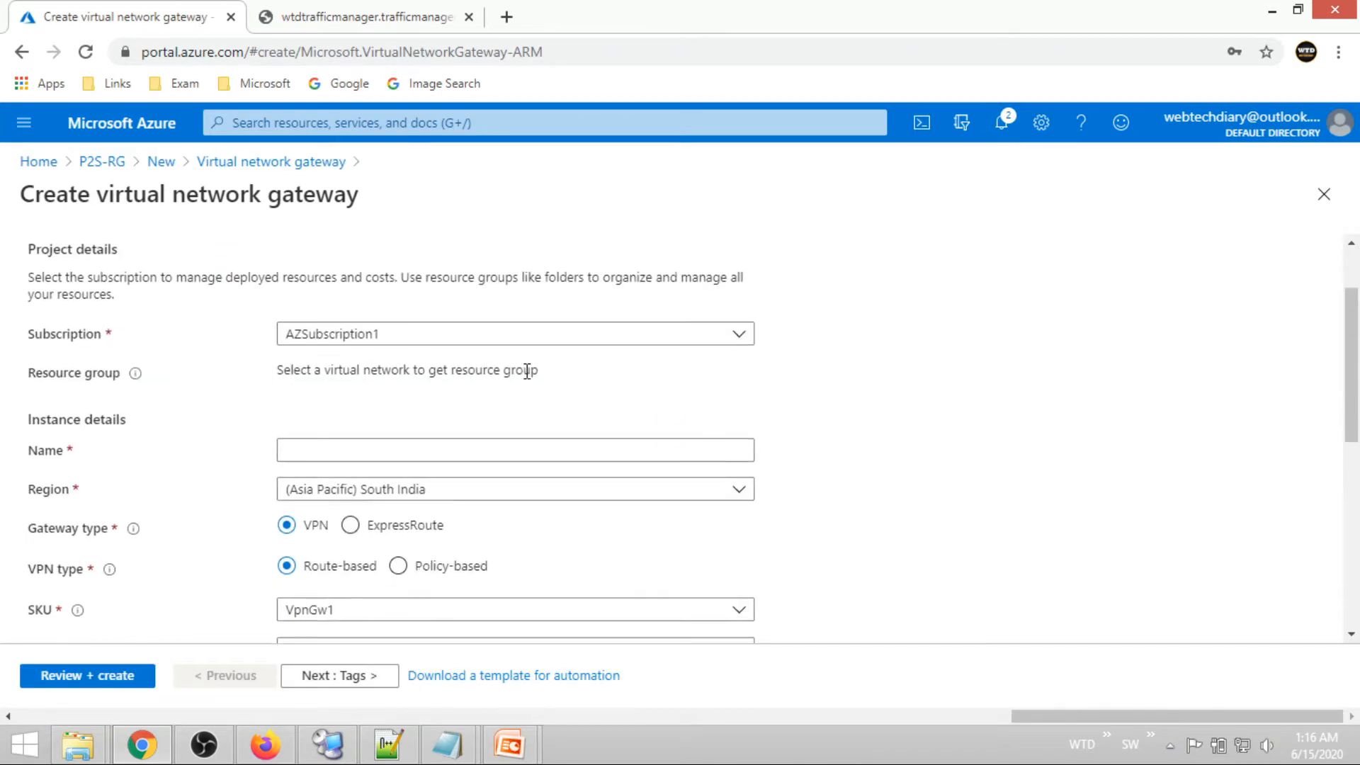
pyautogui.click(376, 449)
pyautogui.scroll(2, 827, 354)
pyautogui.write('HubVPN')
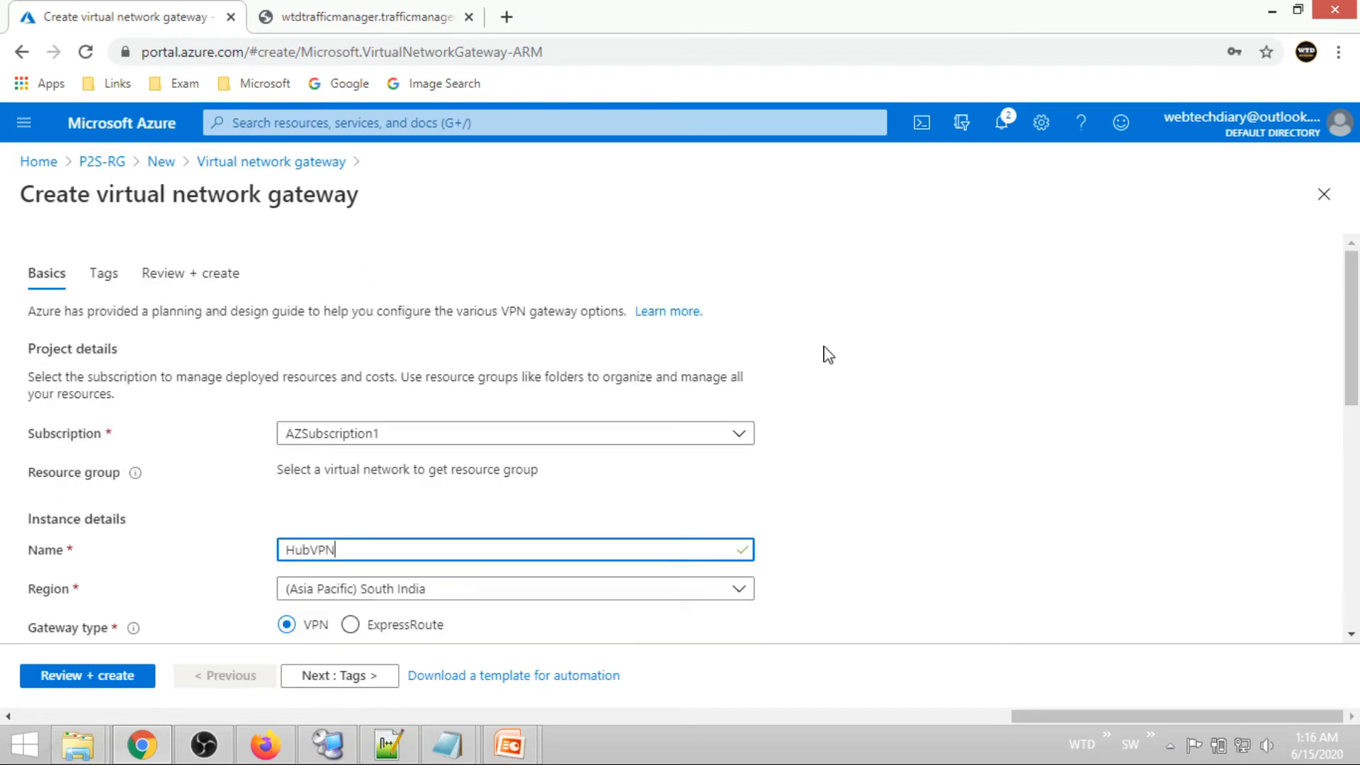
pyautogui.write('Gateway')
pyautogui.click(978, 486)
pyautogui.scroll(-4, 978, 486)
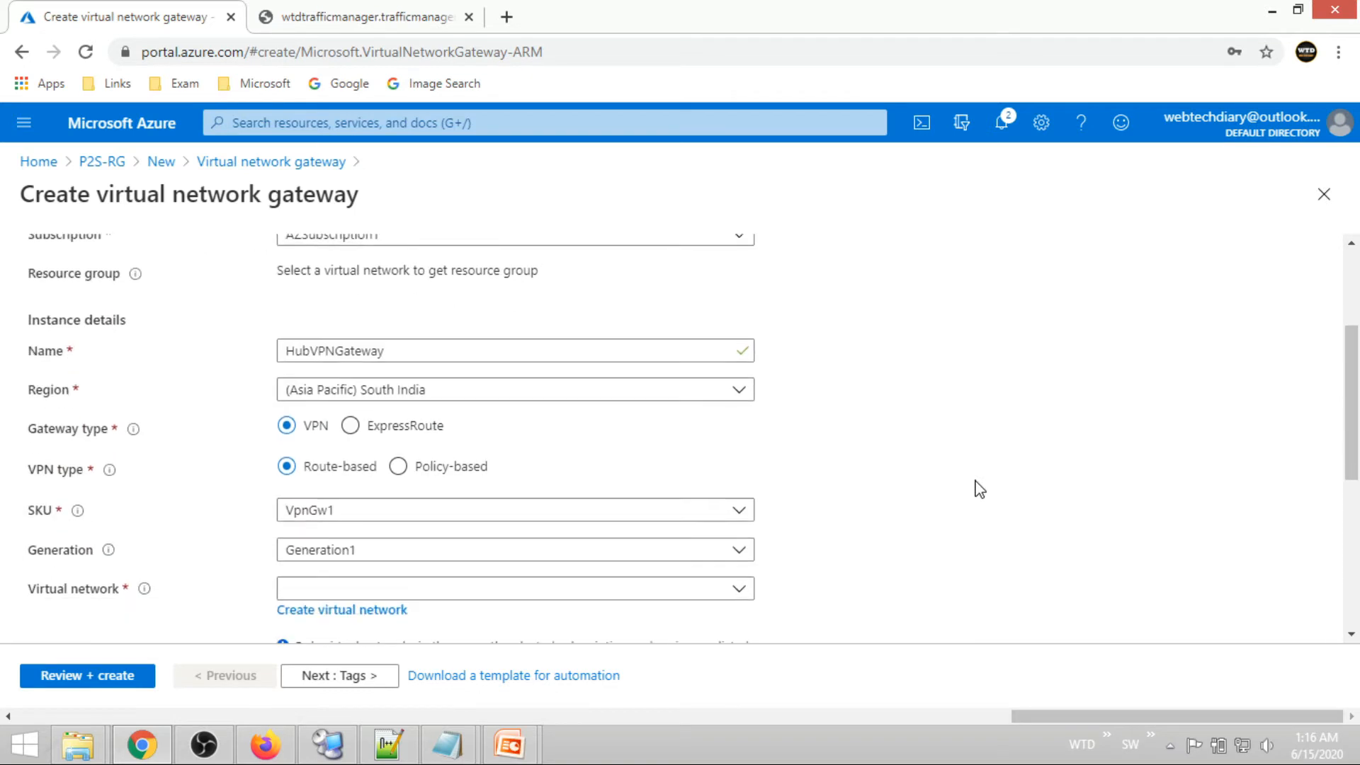
pyautogui.click(737, 390)
pyautogui.scroll(7, 613, 499)
pyautogui.click(500, 490)
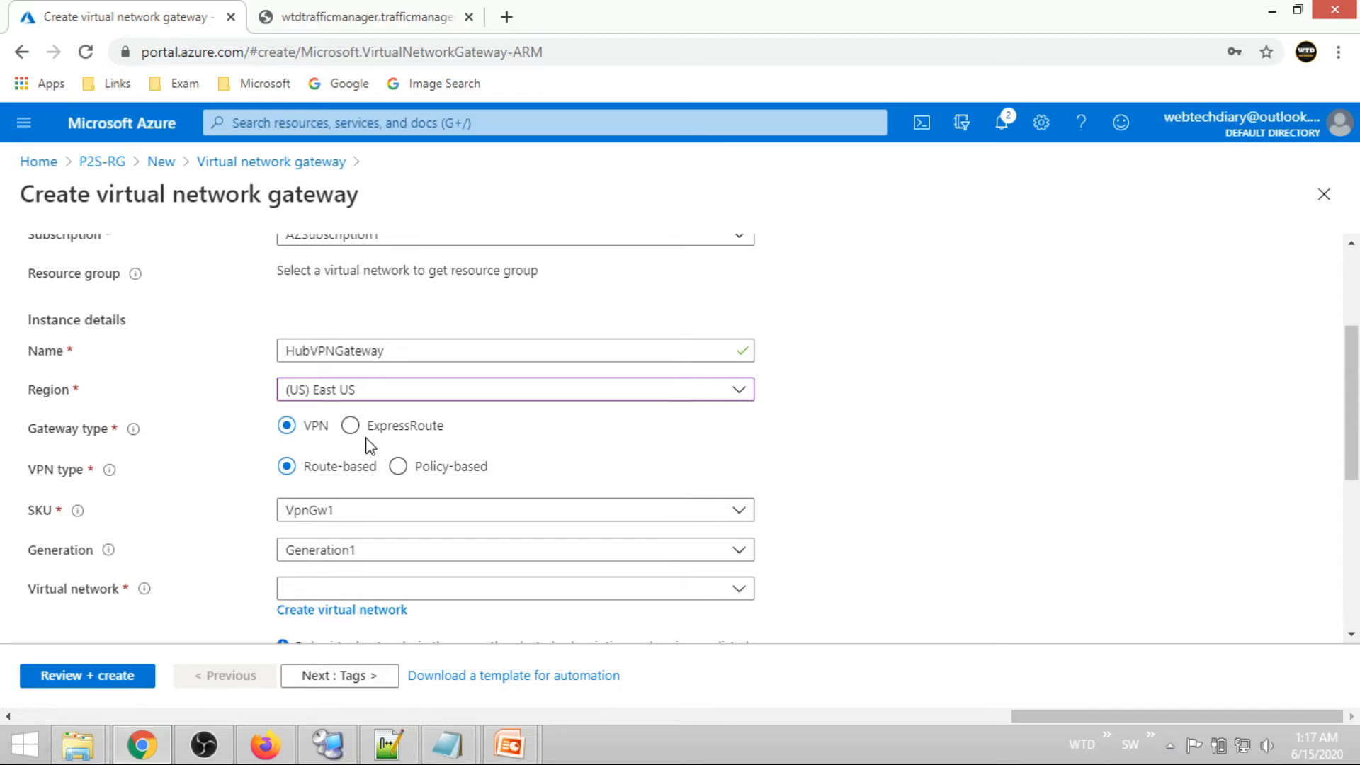
# Set the SKU of the virtual network gateway to Basic
pyautogui.scroll(-2, 485, 372)
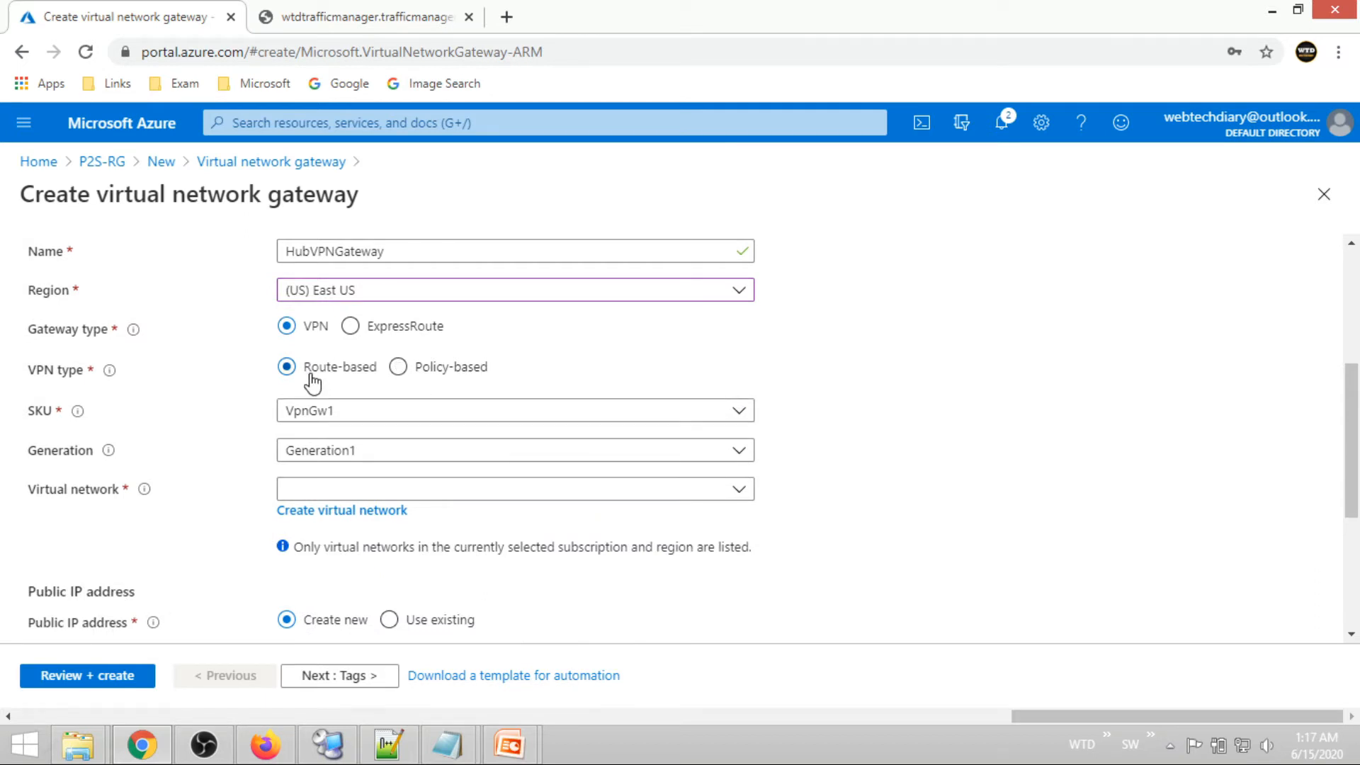
pyautogui.click(726, 415)
pyautogui.click(473, 440)
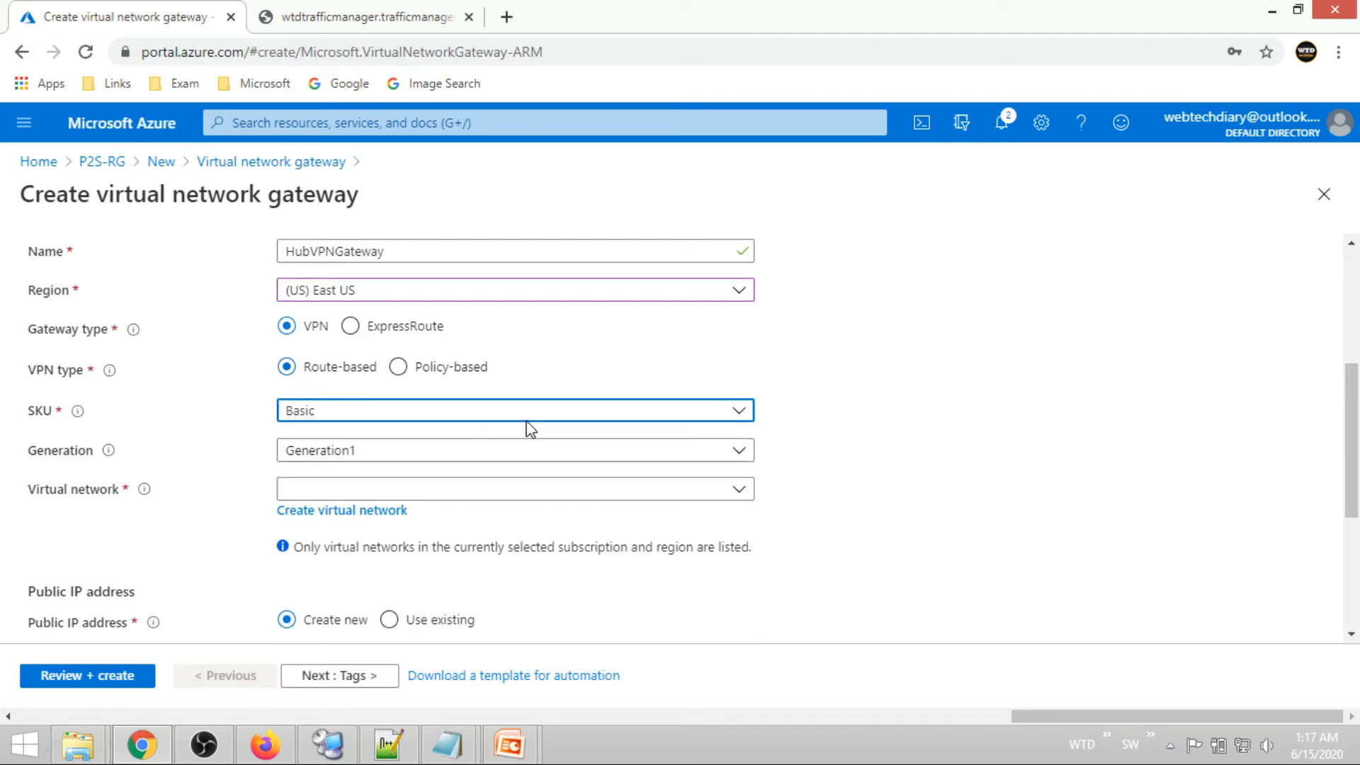
# Keep the Basic SKU and select HubVNet as the virtual network for the VPN gateway
pyautogui.click(747, 420)
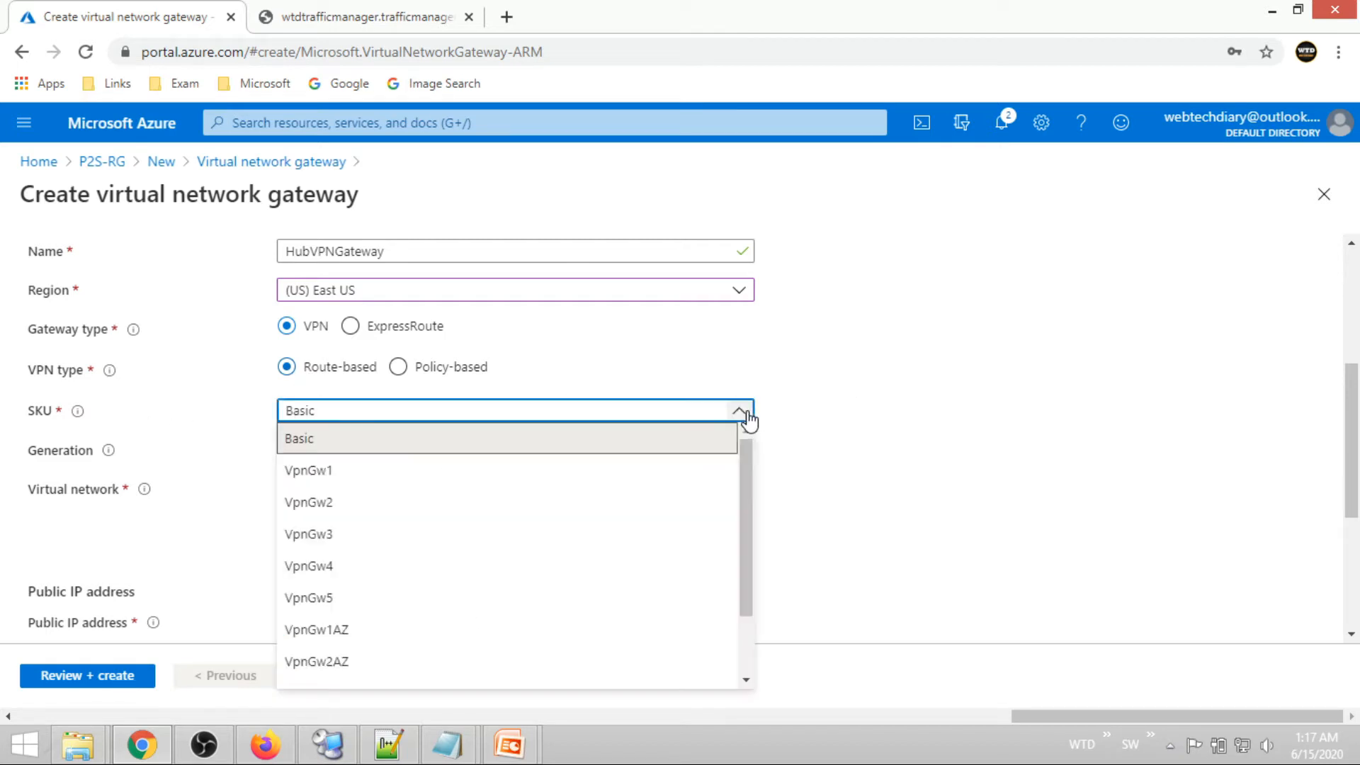
pyautogui.click(974, 384)
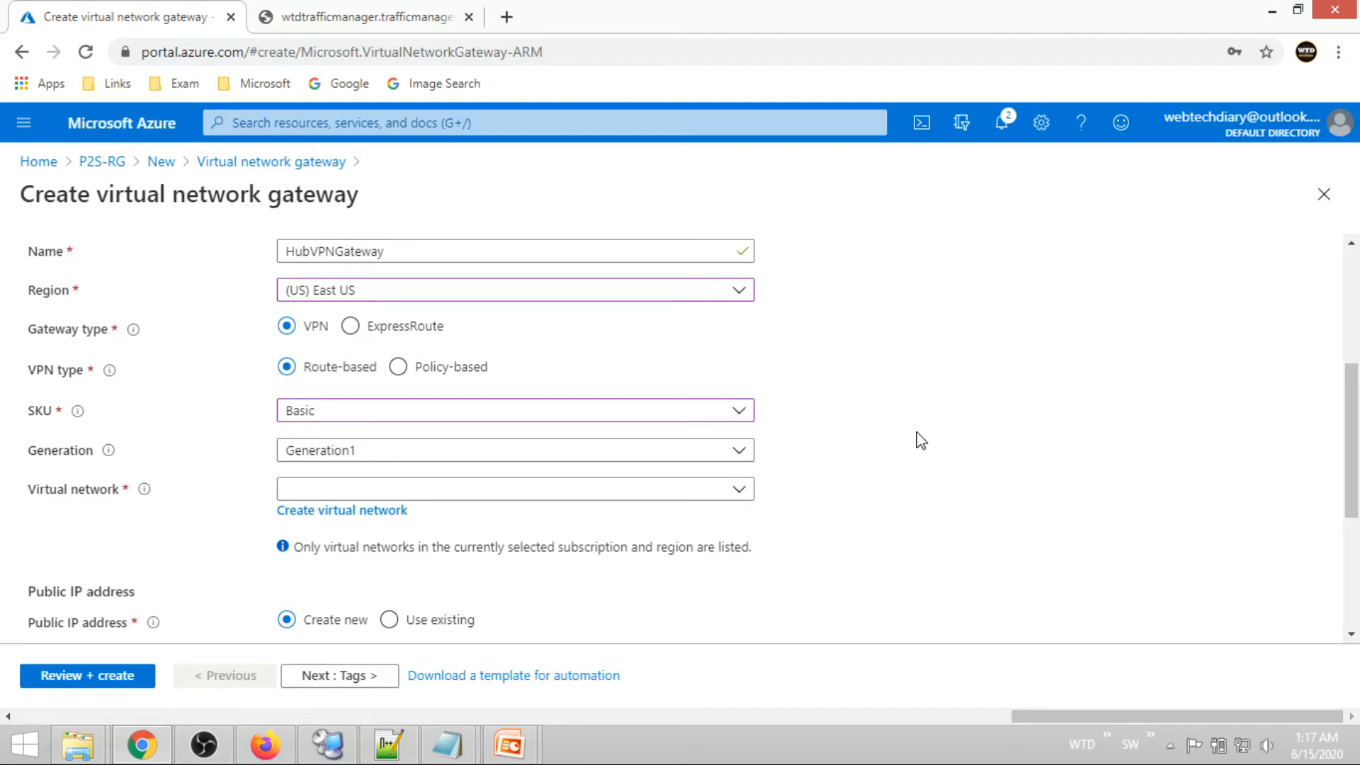
pyautogui.scroll(-1, 709, 446)
pyautogui.click(738, 390)
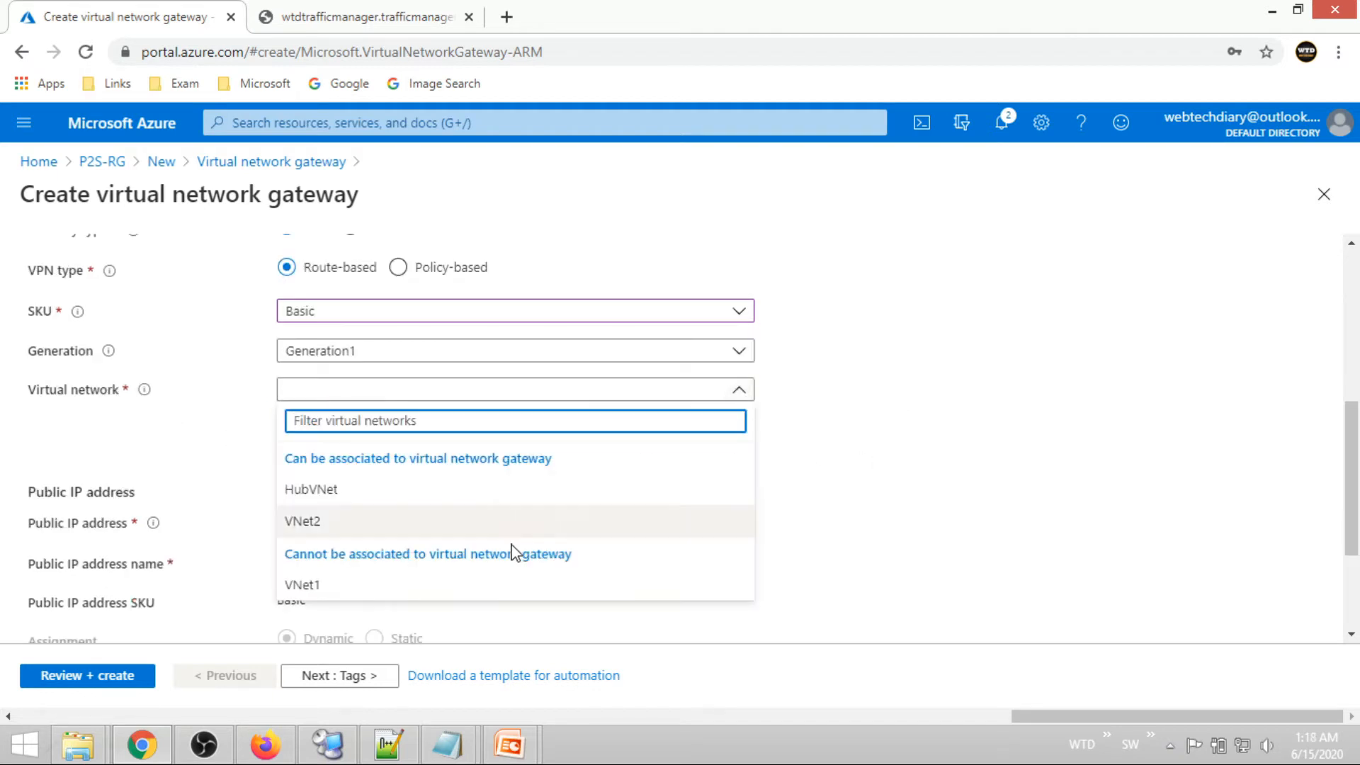
pyautogui.click(539, 489)
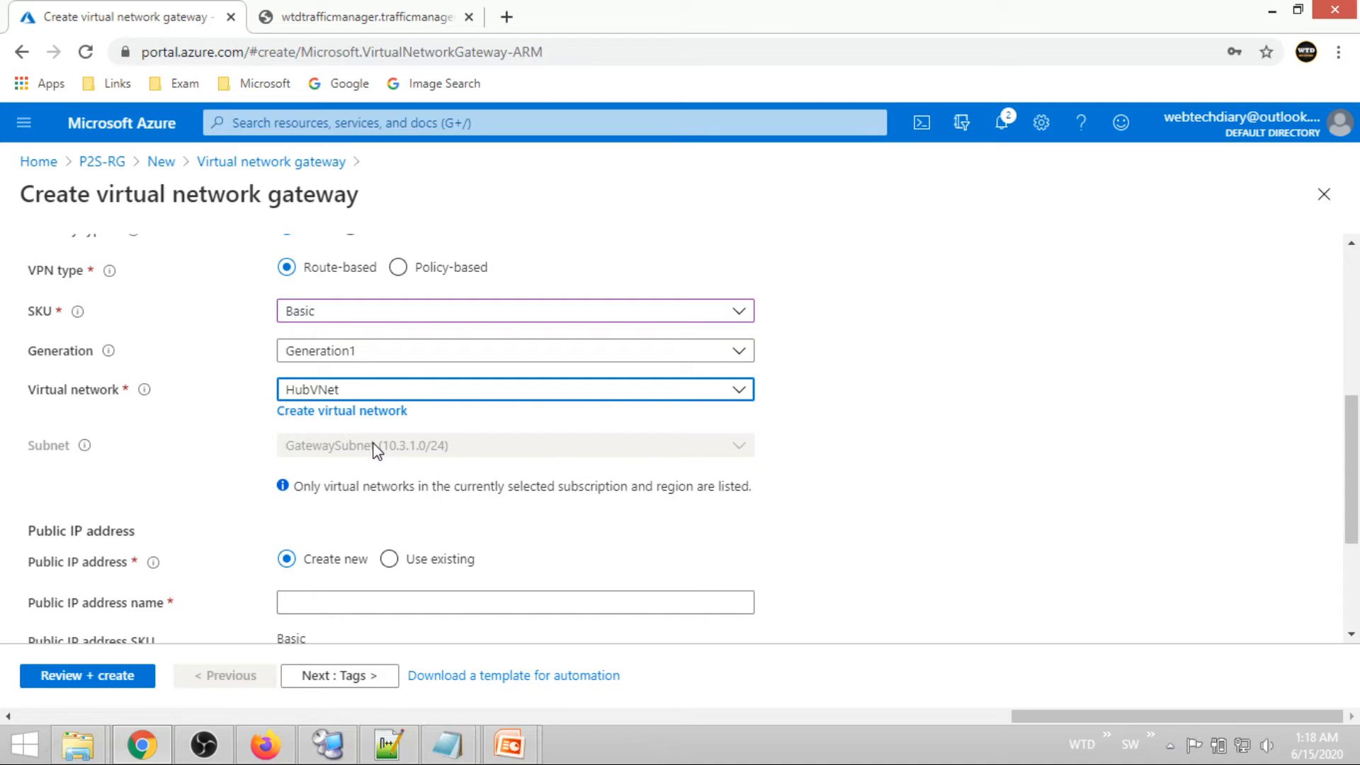
pyautogui.click(962, 418)
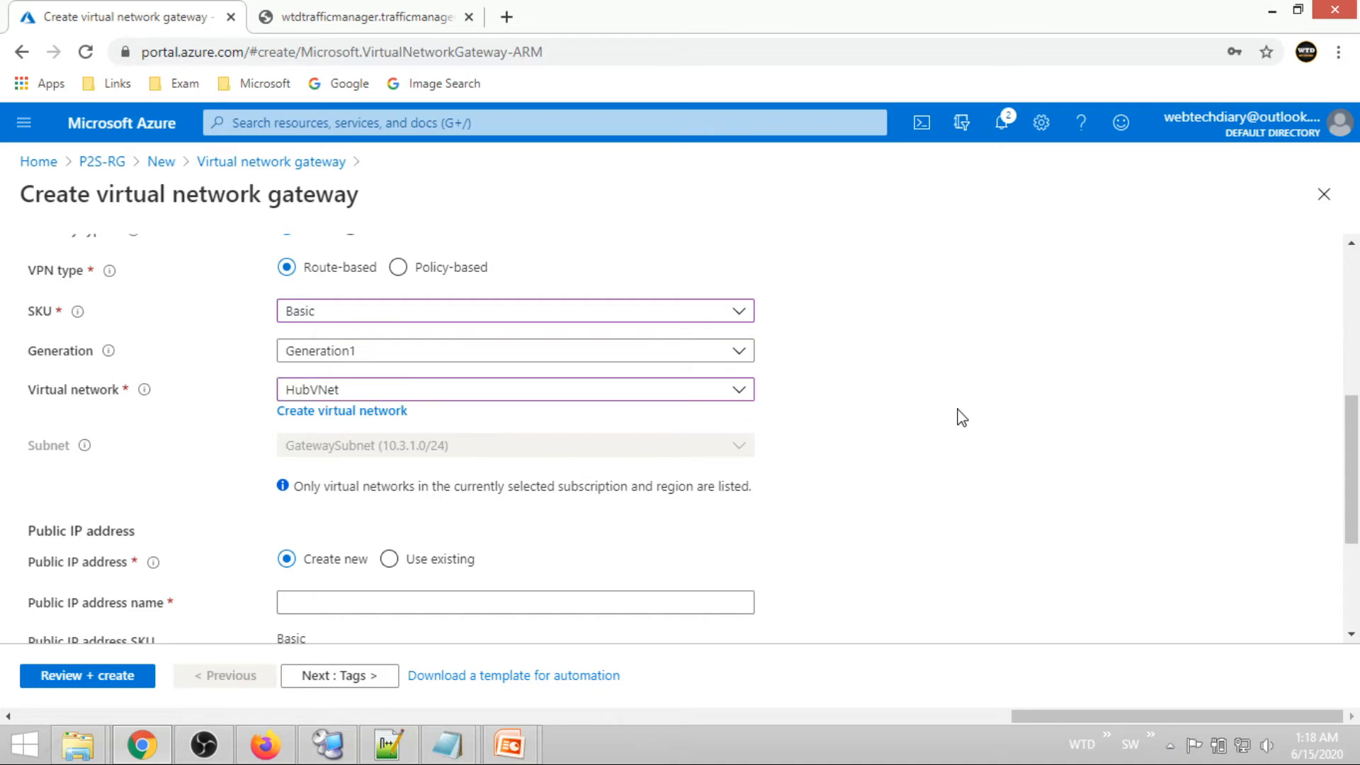
# Name the gateway's new public IP address HubVPNGateway-PIP
pyautogui.scroll(-3, 962, 418)
pyautogui.click(454, 396)
pyautogui.write('HubVPNGateway')
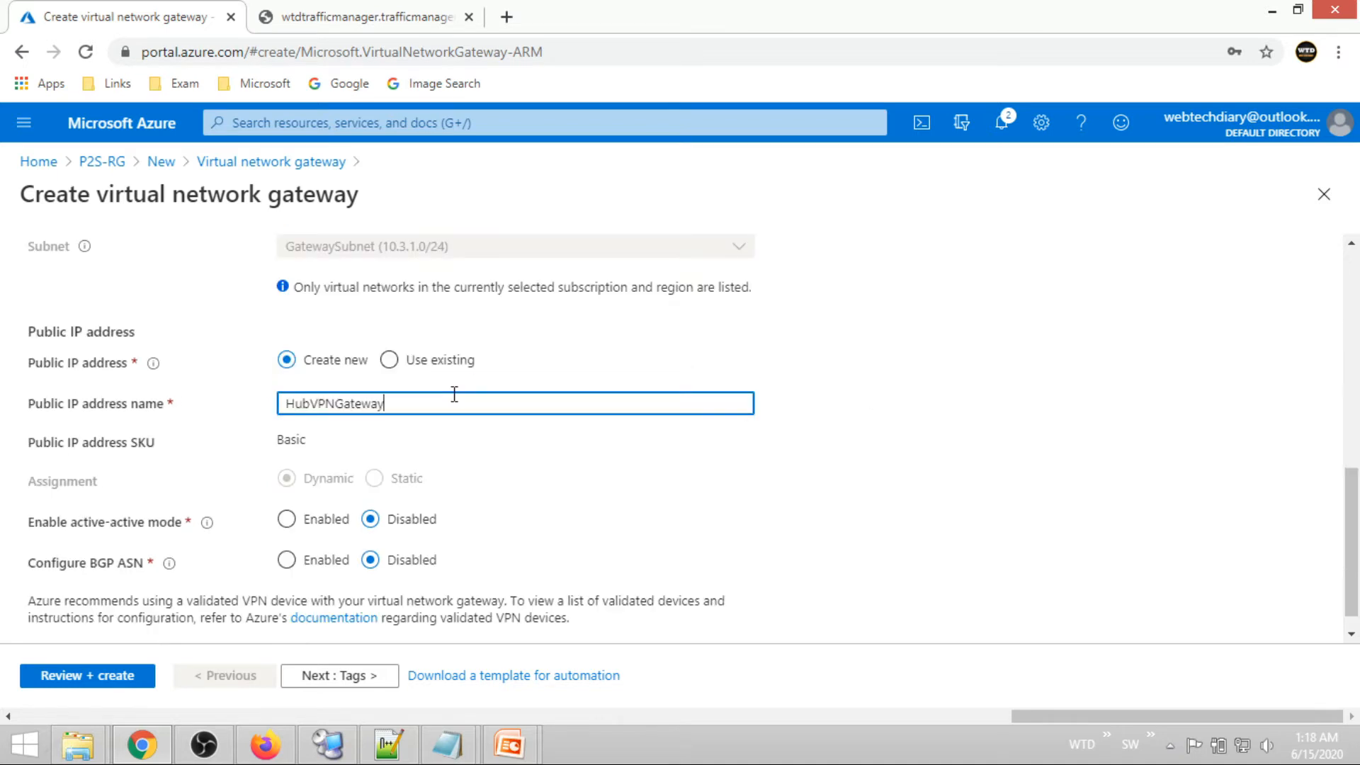
pyautogui.write('-PIP')
pyautogui.click(1049, 441)
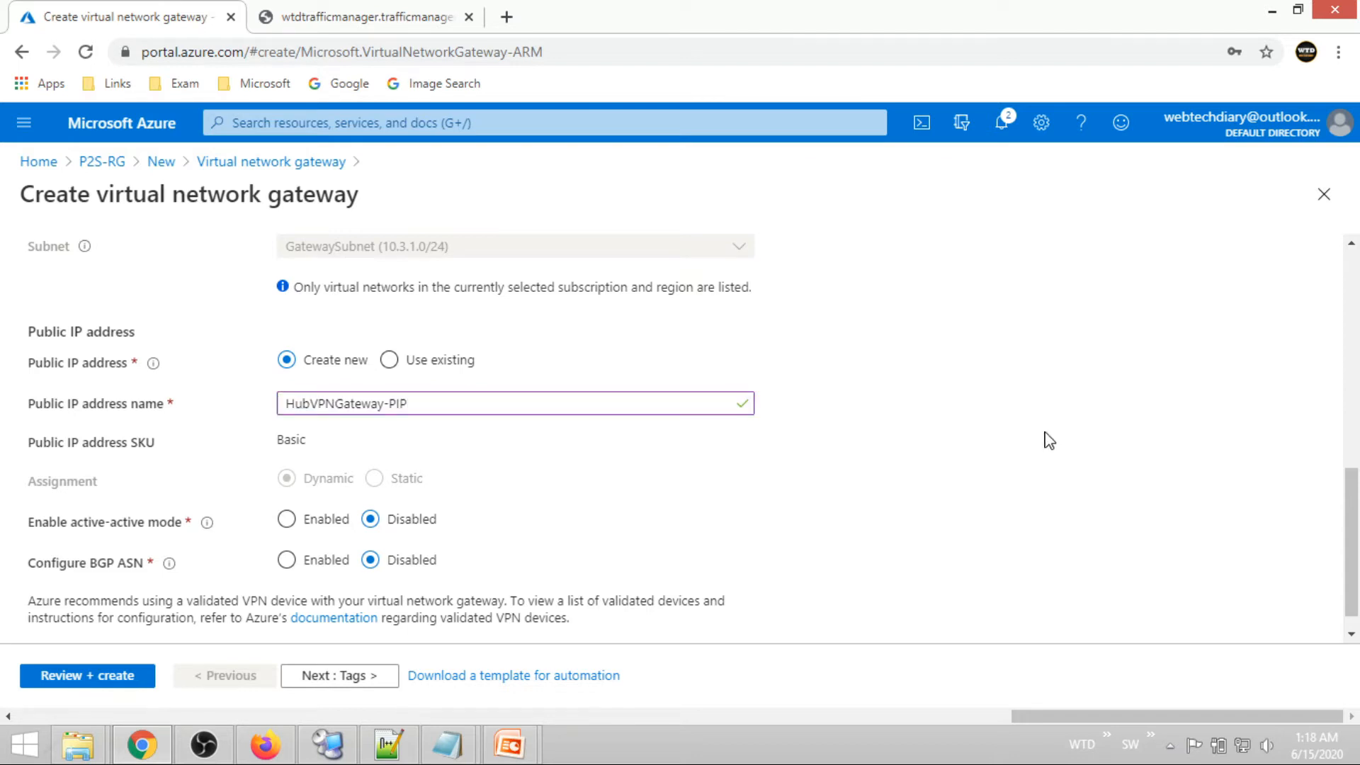
# Review and create the virtual network gateway, then open the portal notifications for its deployment
pyautogui.scroll(-1, 1048, 441)
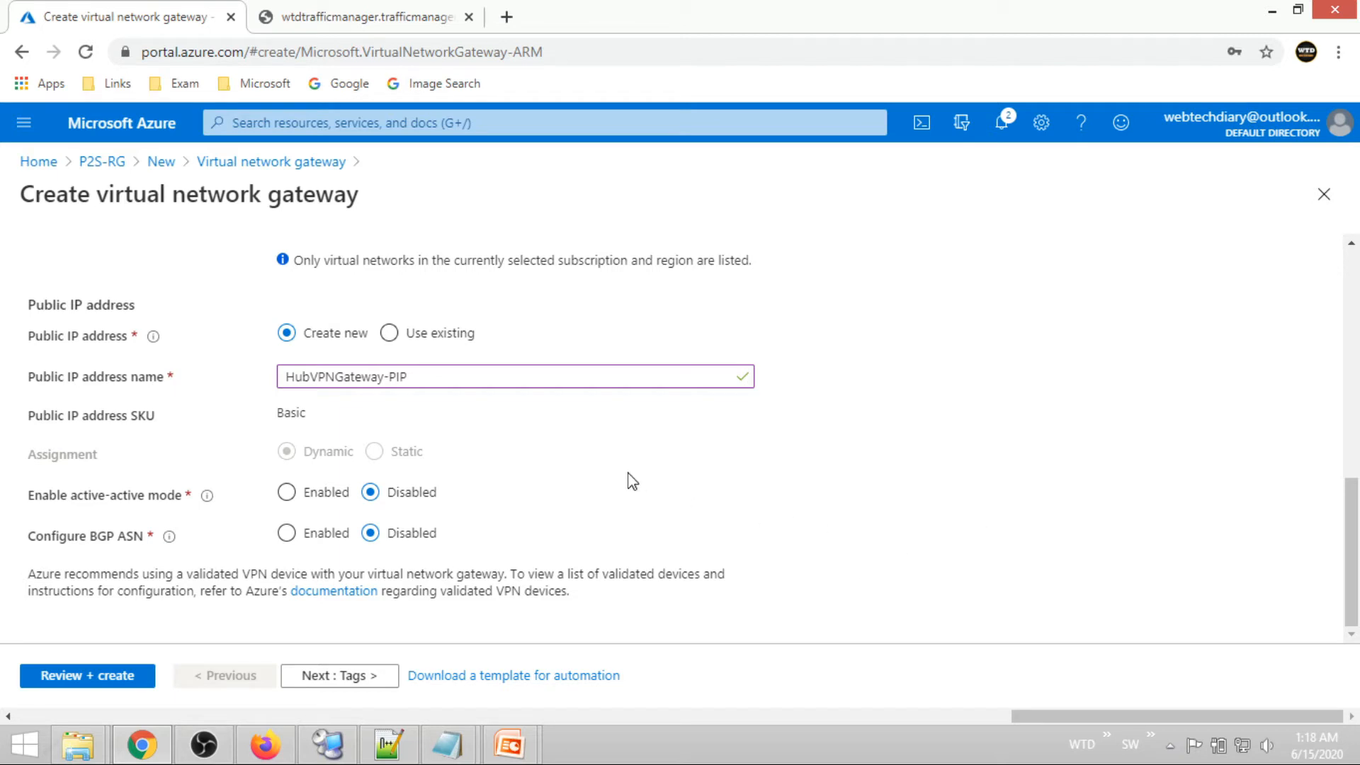
pyautogui.click(103, 678)
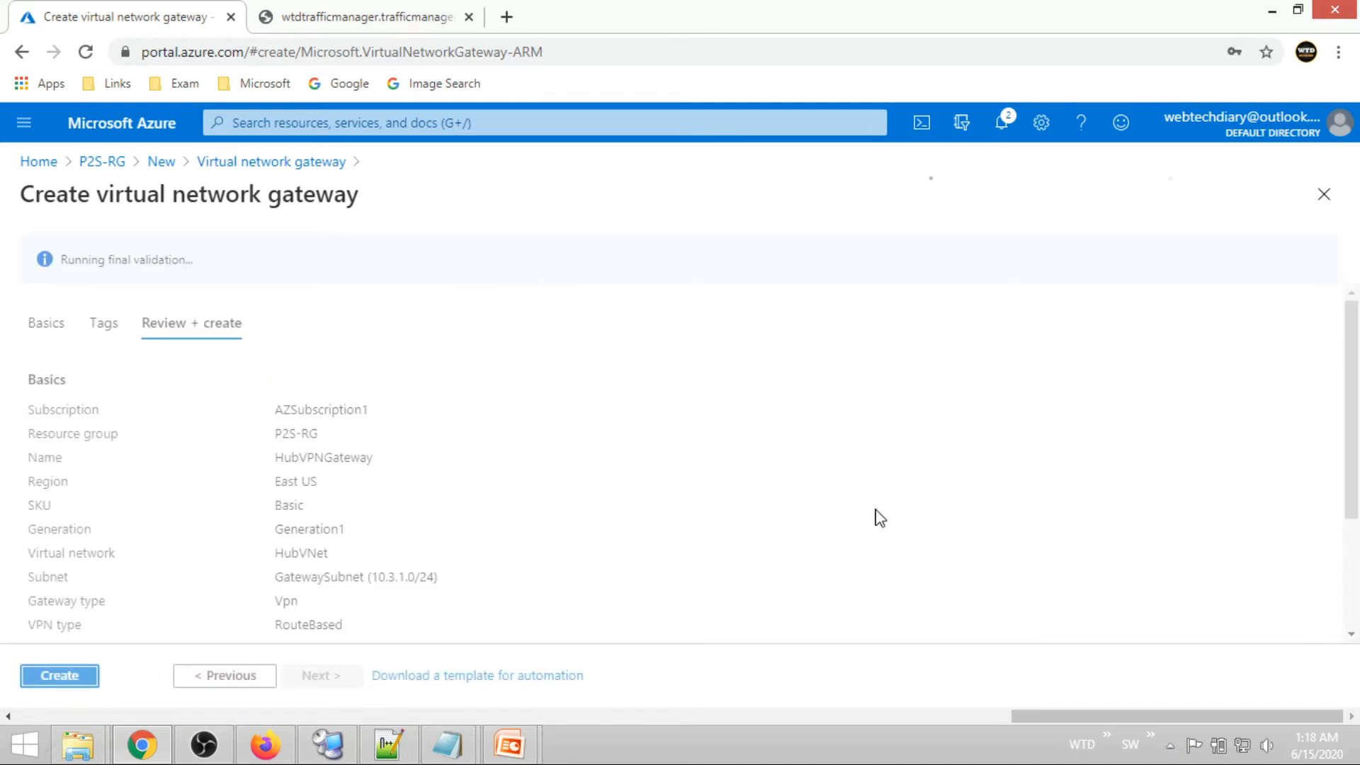
pyautogui.scroll(-2, 441, 516)
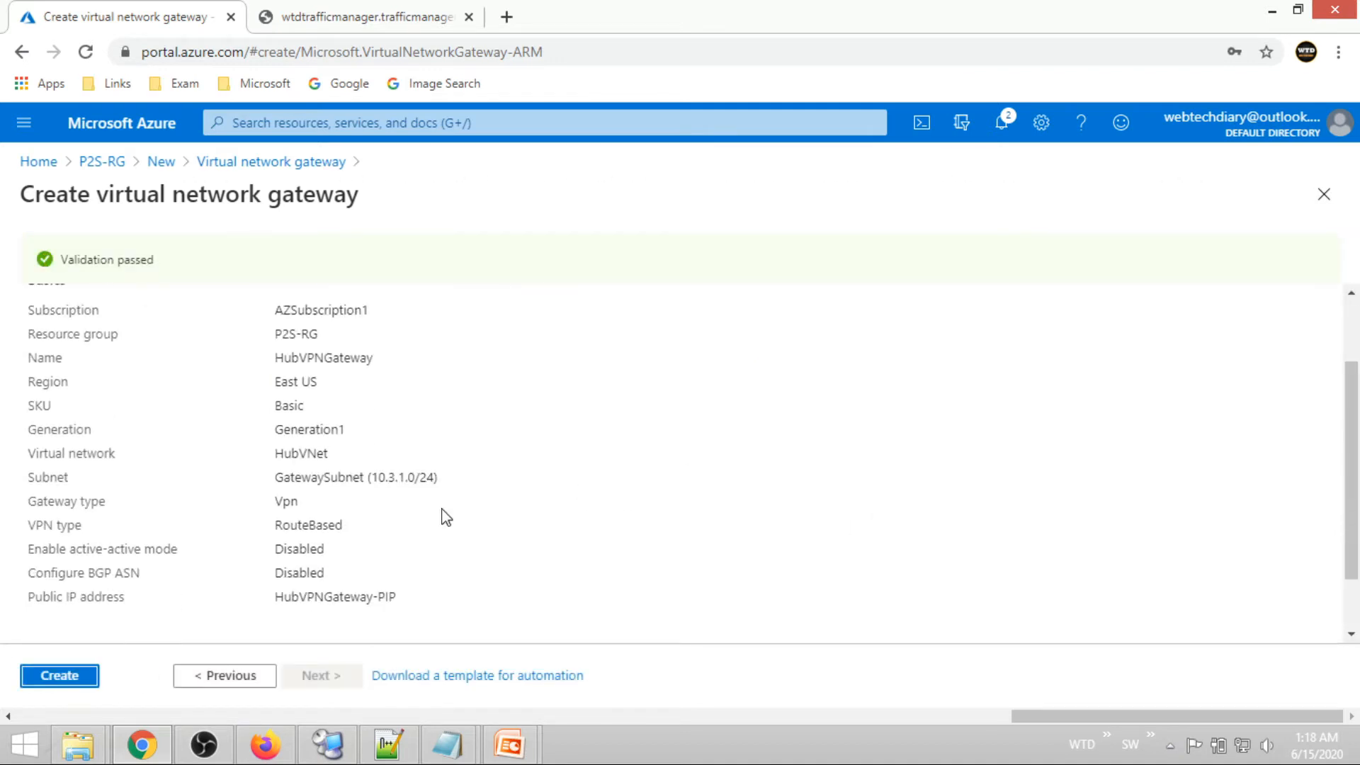
pyautogui.click(54, 676)
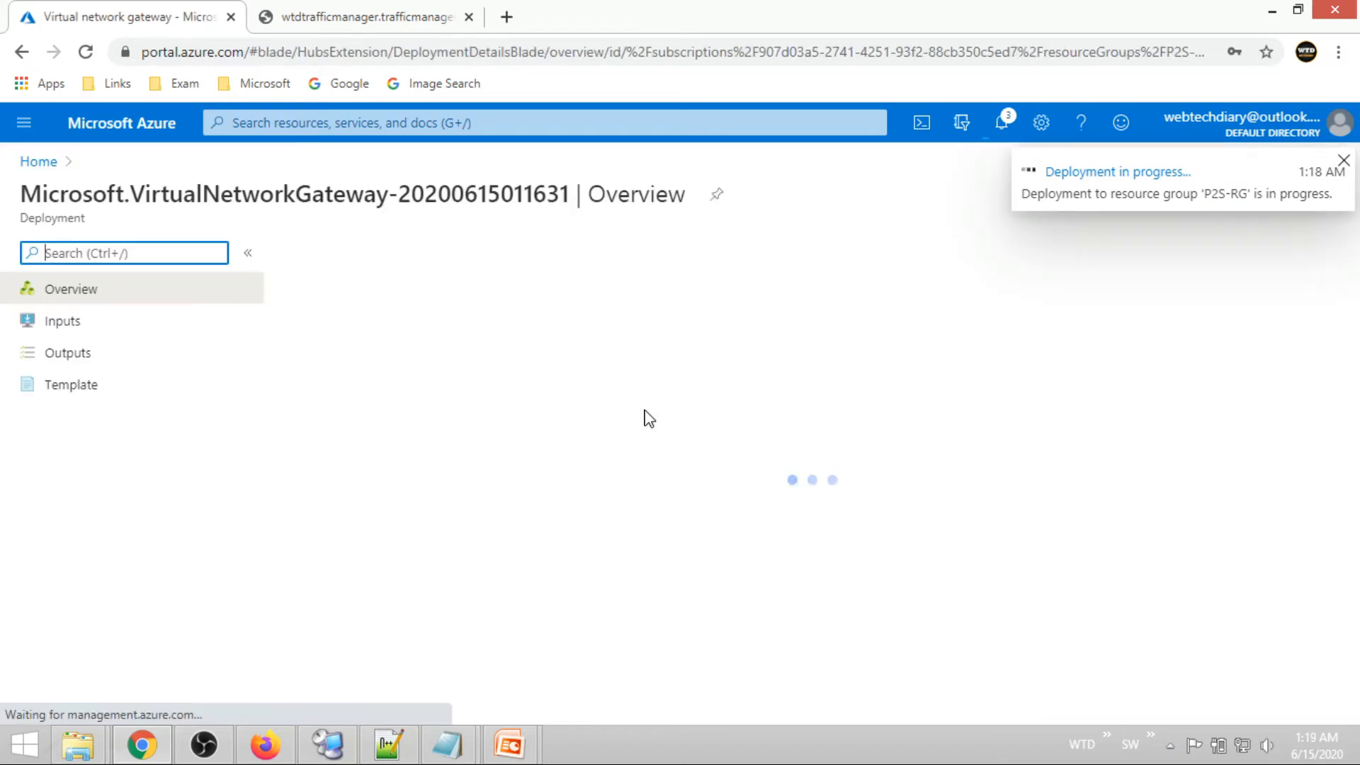
pyautogui.click(1003, 128)
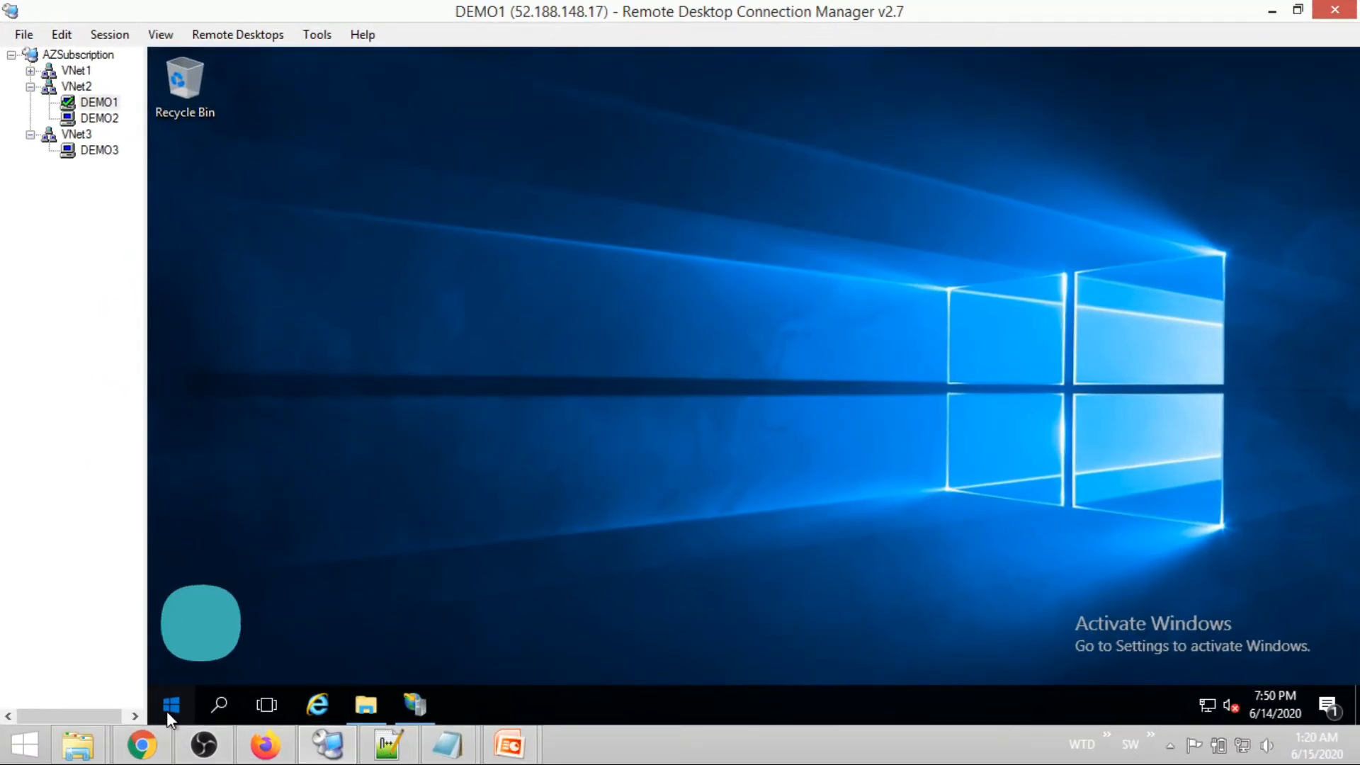
# In the DEMO1 session of Remote Desktop Connection Manager, launch Windows PowerShell ISE as administrator
pyautogui.click(181, 679)
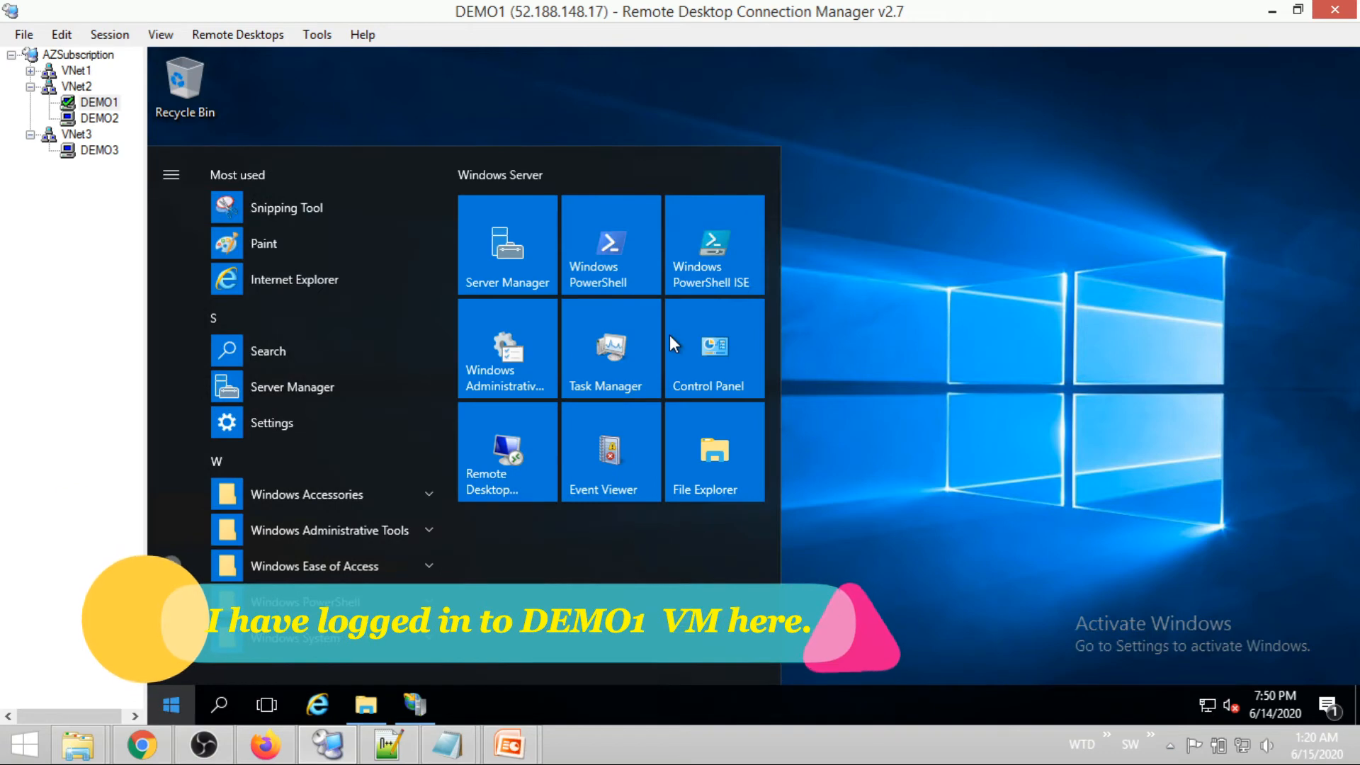
pyautogui.rightClick(724, 255)
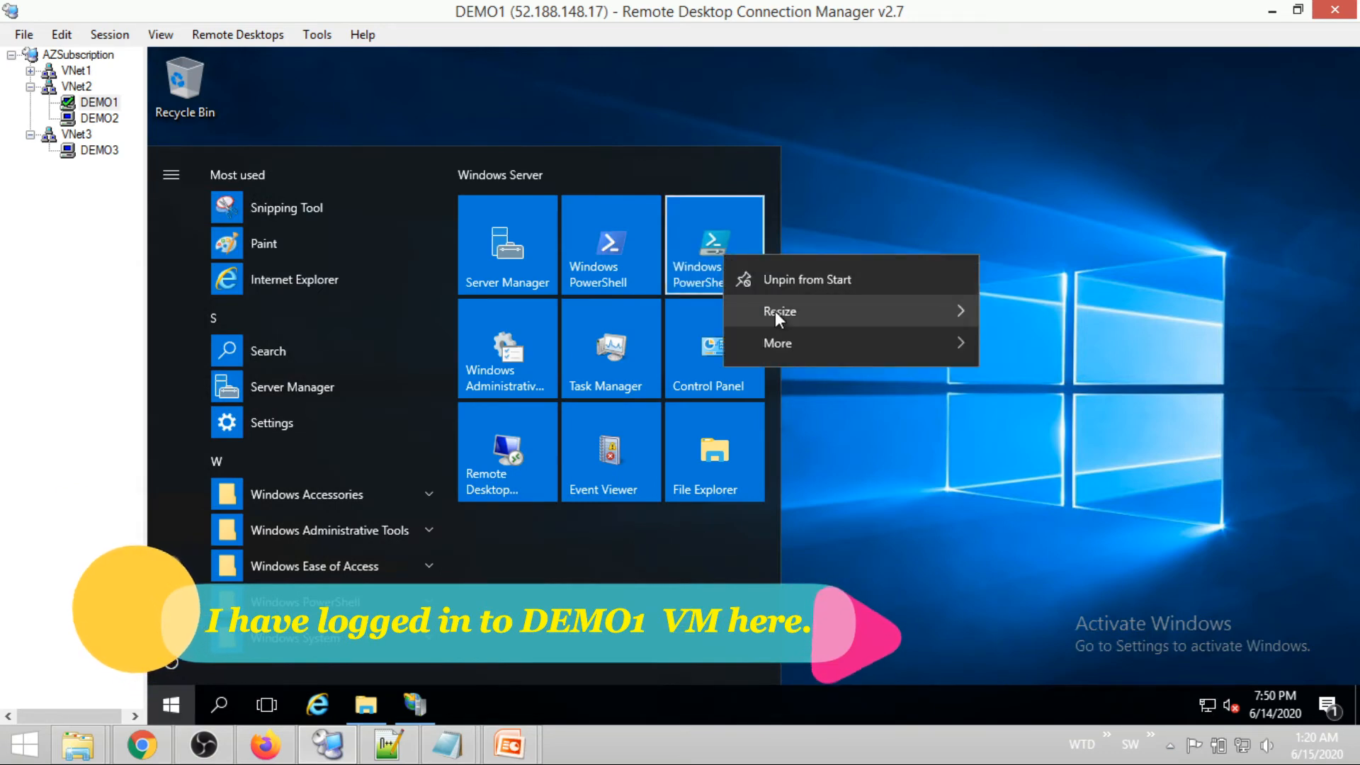
pyautogui.moveTo(784, 343)
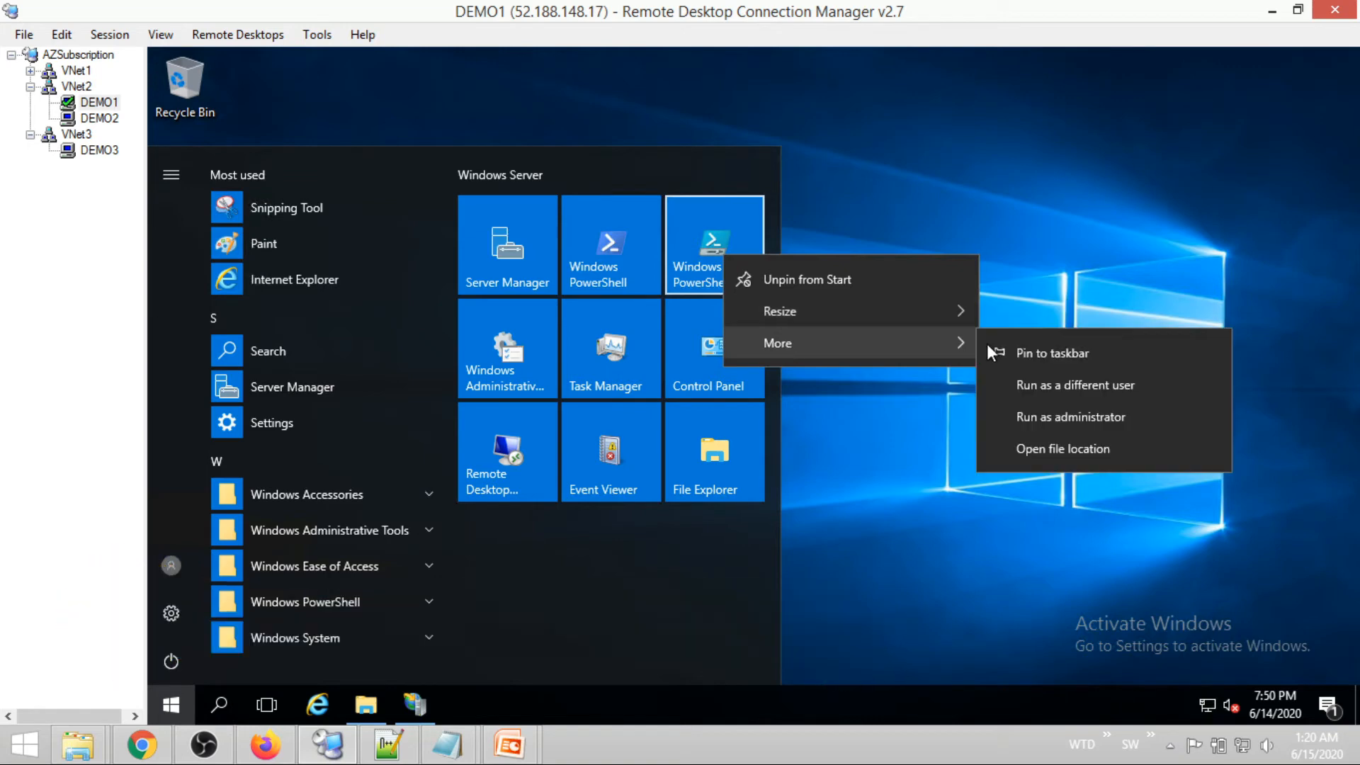
pyautogui.click(1038, 418)
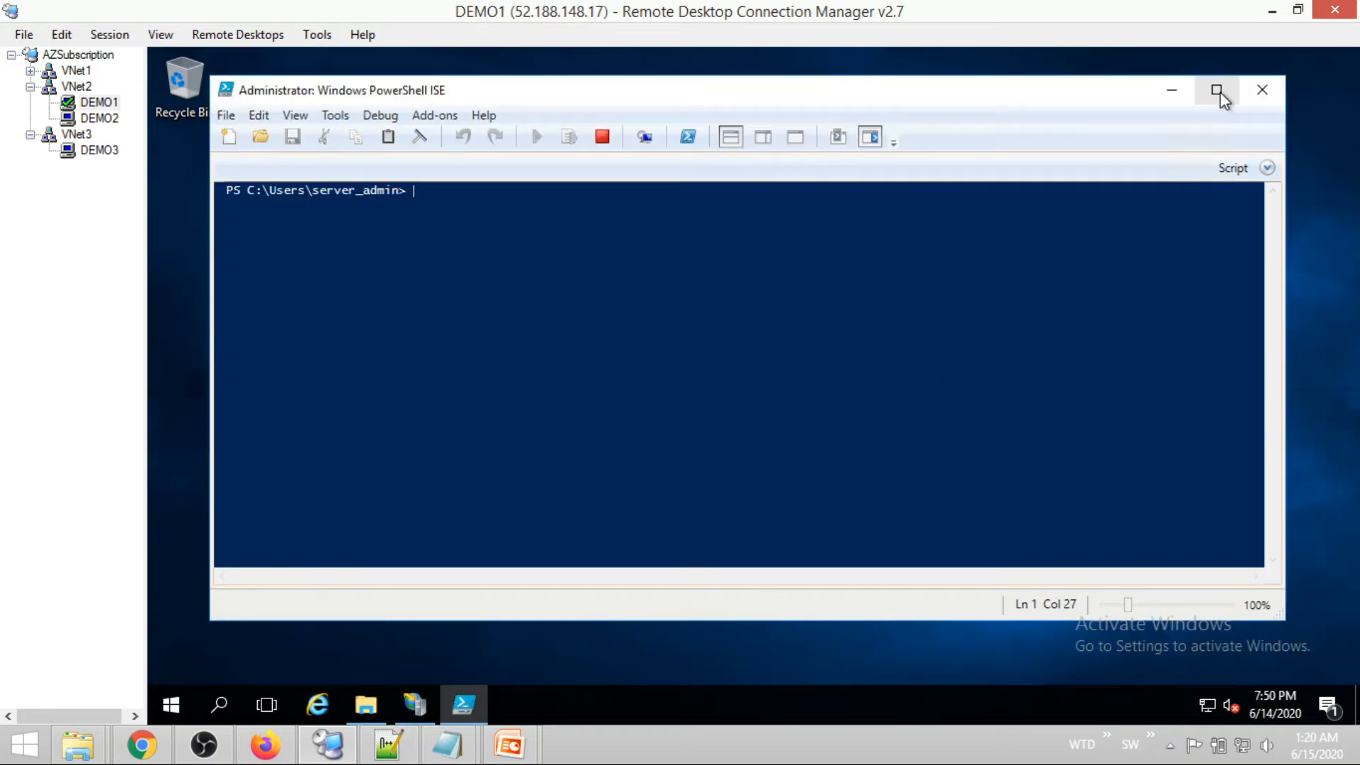
# Maximize PowerShell ISE, show the script pane above the console and close the Commands pane
pyautogui.click(1220, 91)
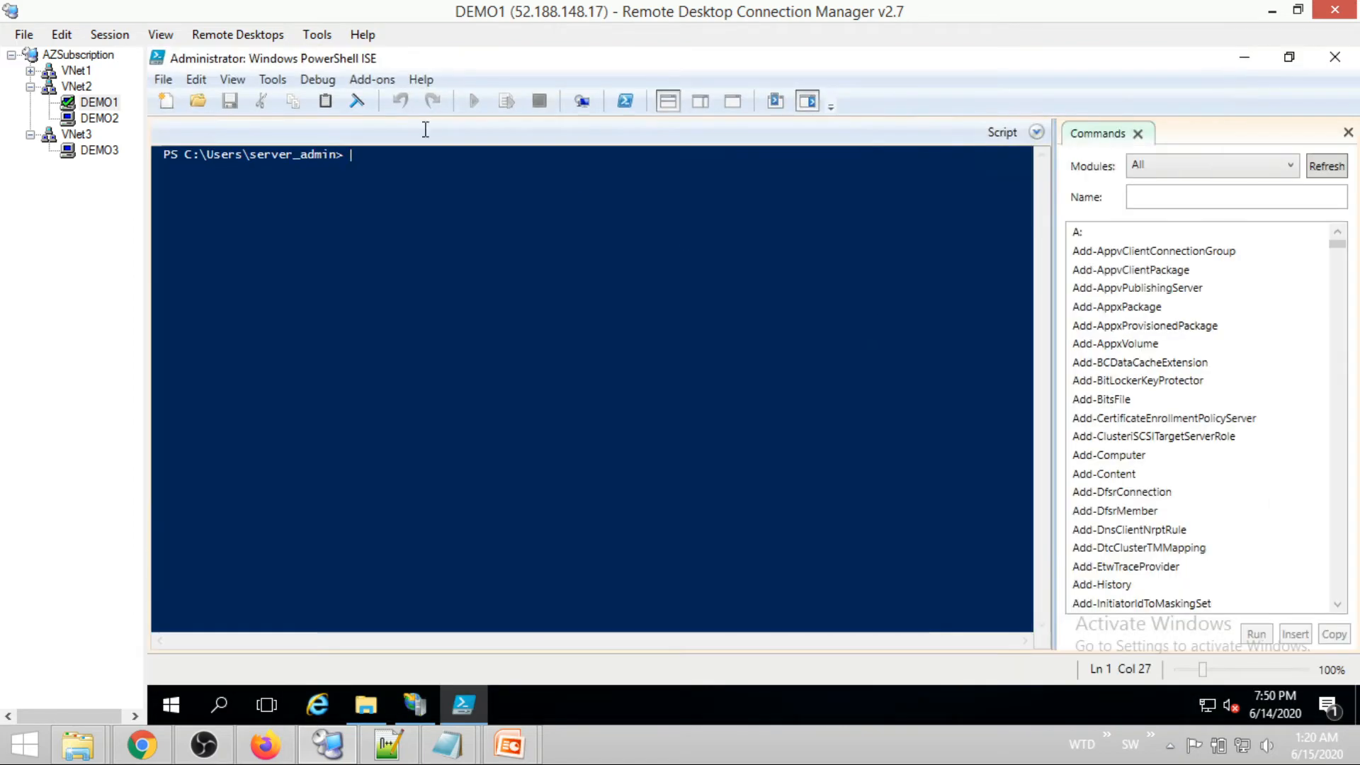
pyautogui.click(698, 103)
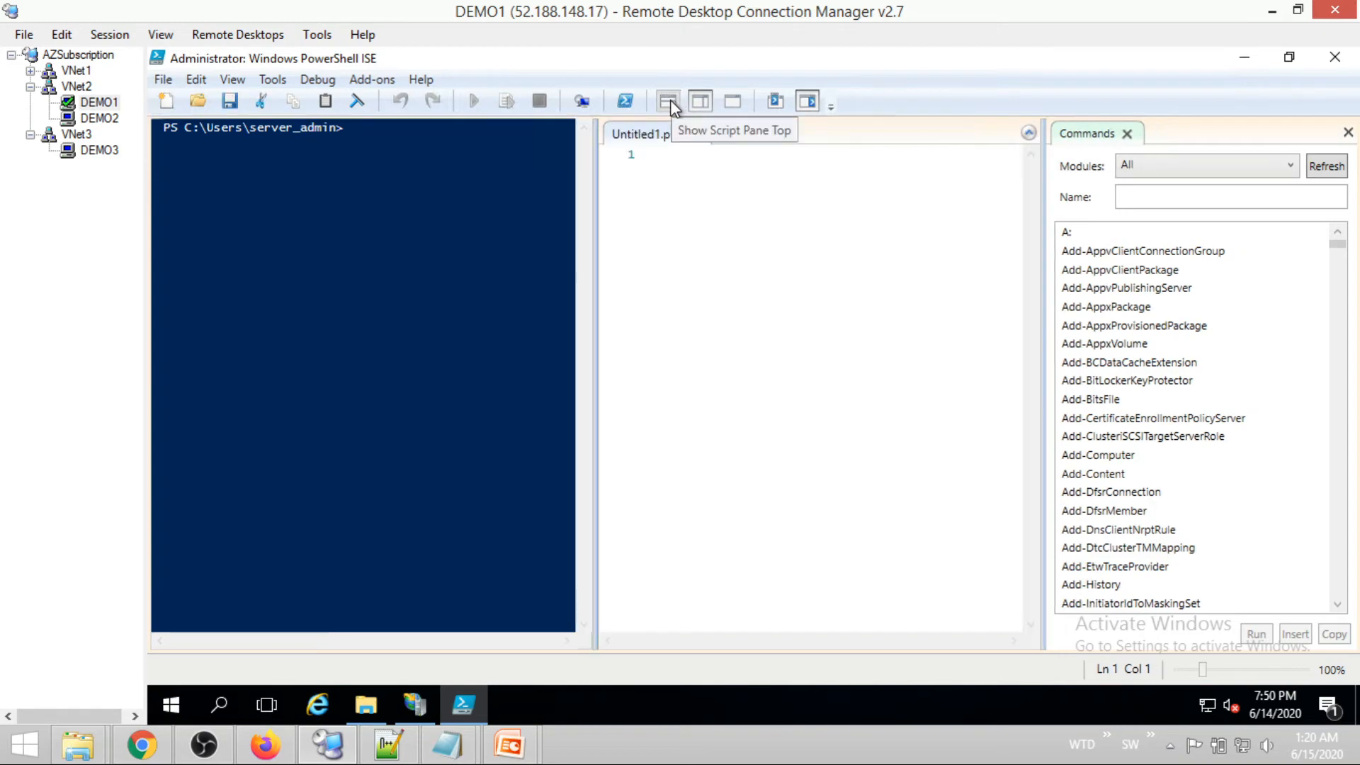
pyautogui.click(668, 101)
pyautogui.click(1347, 132)
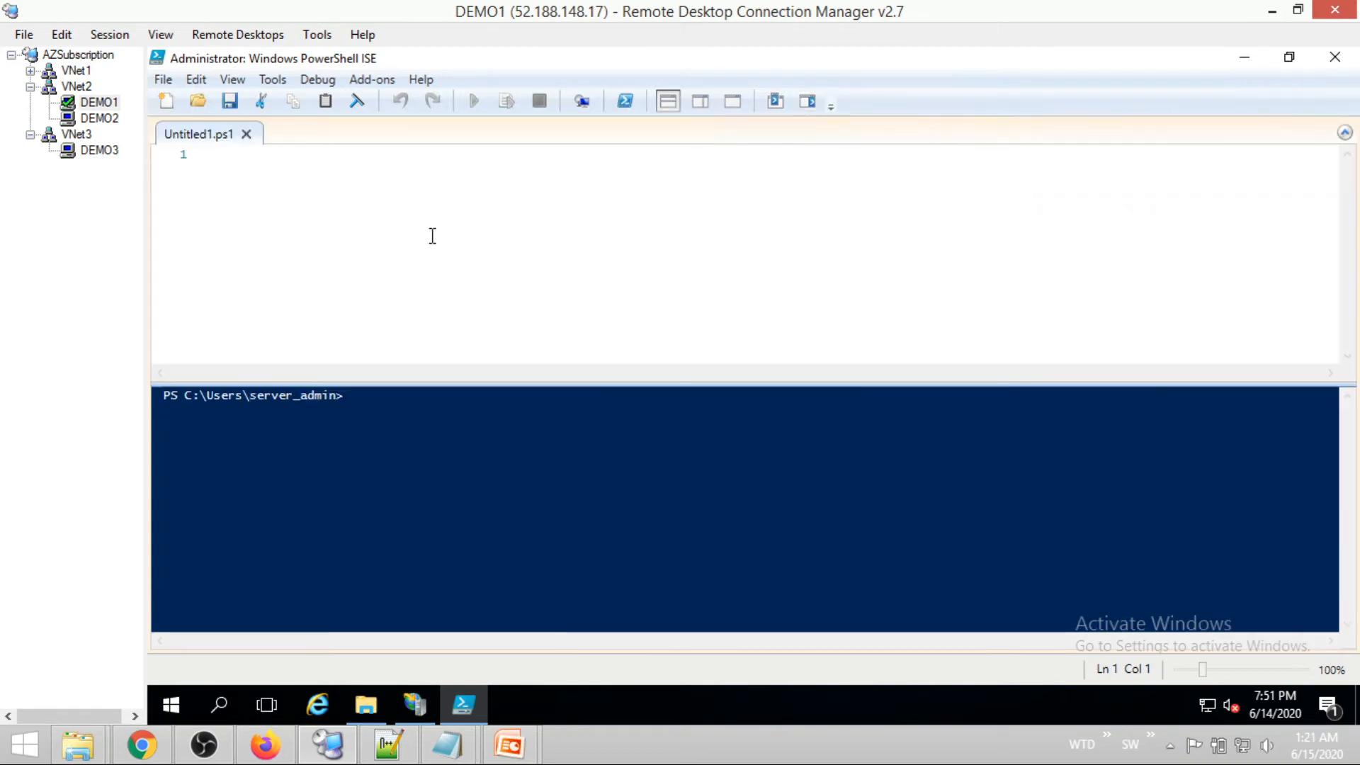
# Write and run a New-SelfSignedCertificate script for $cert: Custom, KeySpec Signature, CN=WTDP2SRootCert, Exportable, sha256, 2048, store Cert:\CurrentUser\My, KeyUsageProperty Sign, KeyUsage CertSign
pyautogui.write('$cert = New-SelfSignedCertificate -Type Custom -KeySpec Signature ` -Subject "CN=WTDP2SRootCert" -KeyExportPolicy Exportable ` -HashAlgorithm sha256 -KeyLength 2048 ` -CertStoreLocation "Cert:\\CurrentUser\\My" -KeyUsageProperty Sign -KeyUsage CertSign')
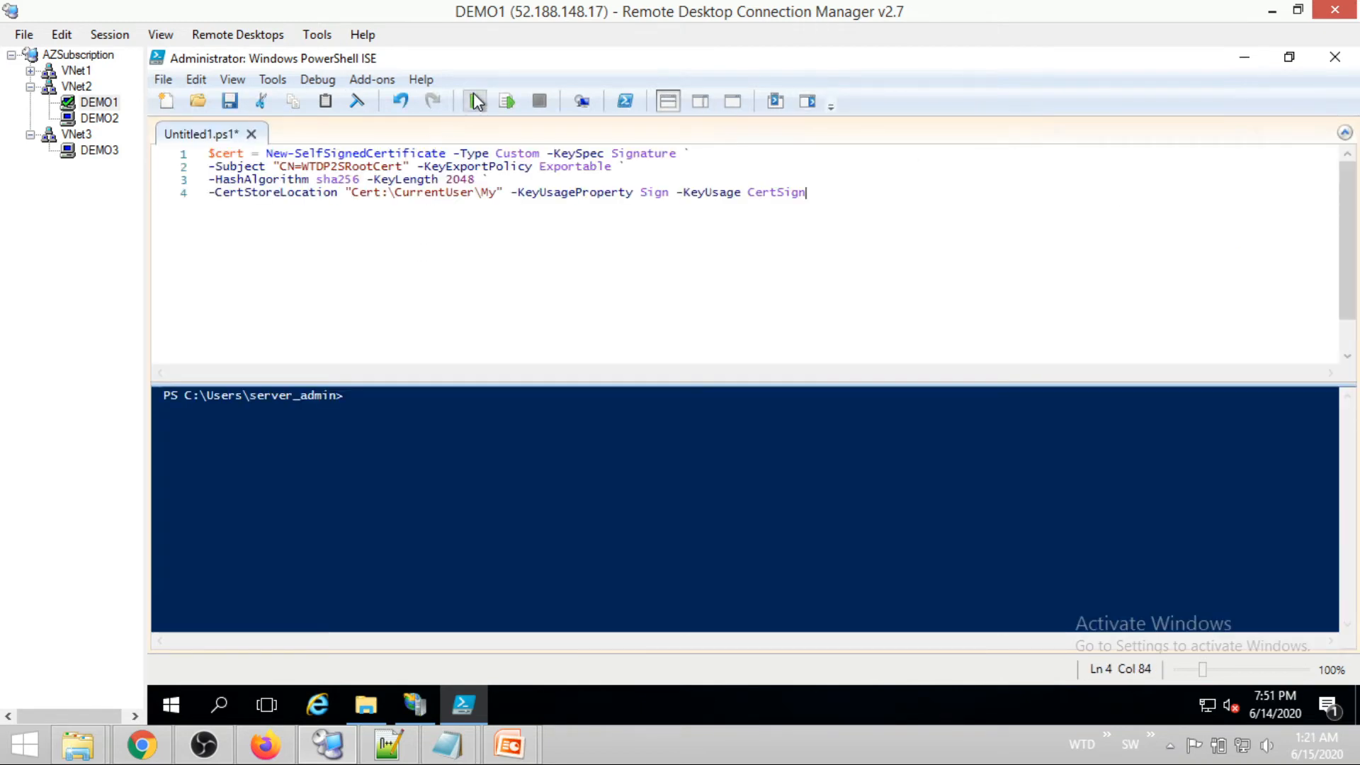
pyautogui.hotkey('ctrl', 'a')
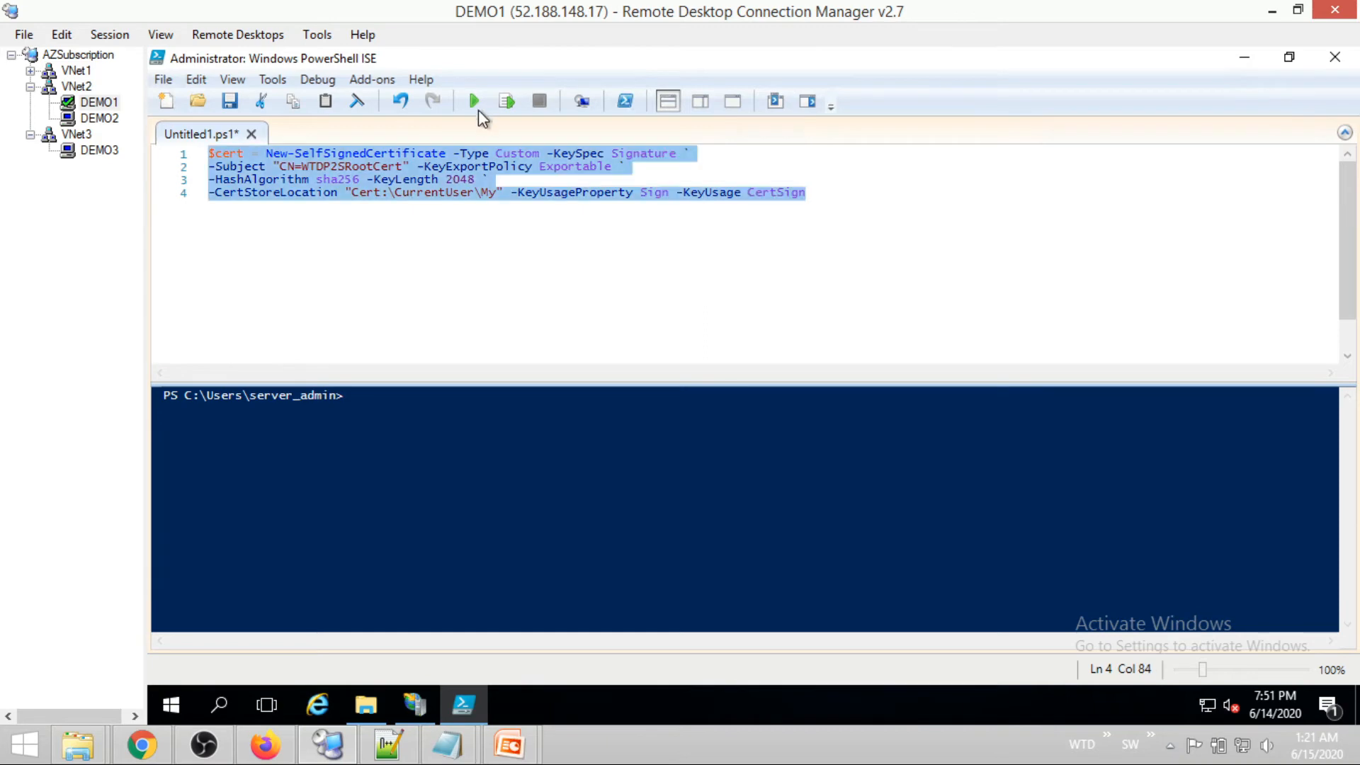
pyautogui.click(505, 108)
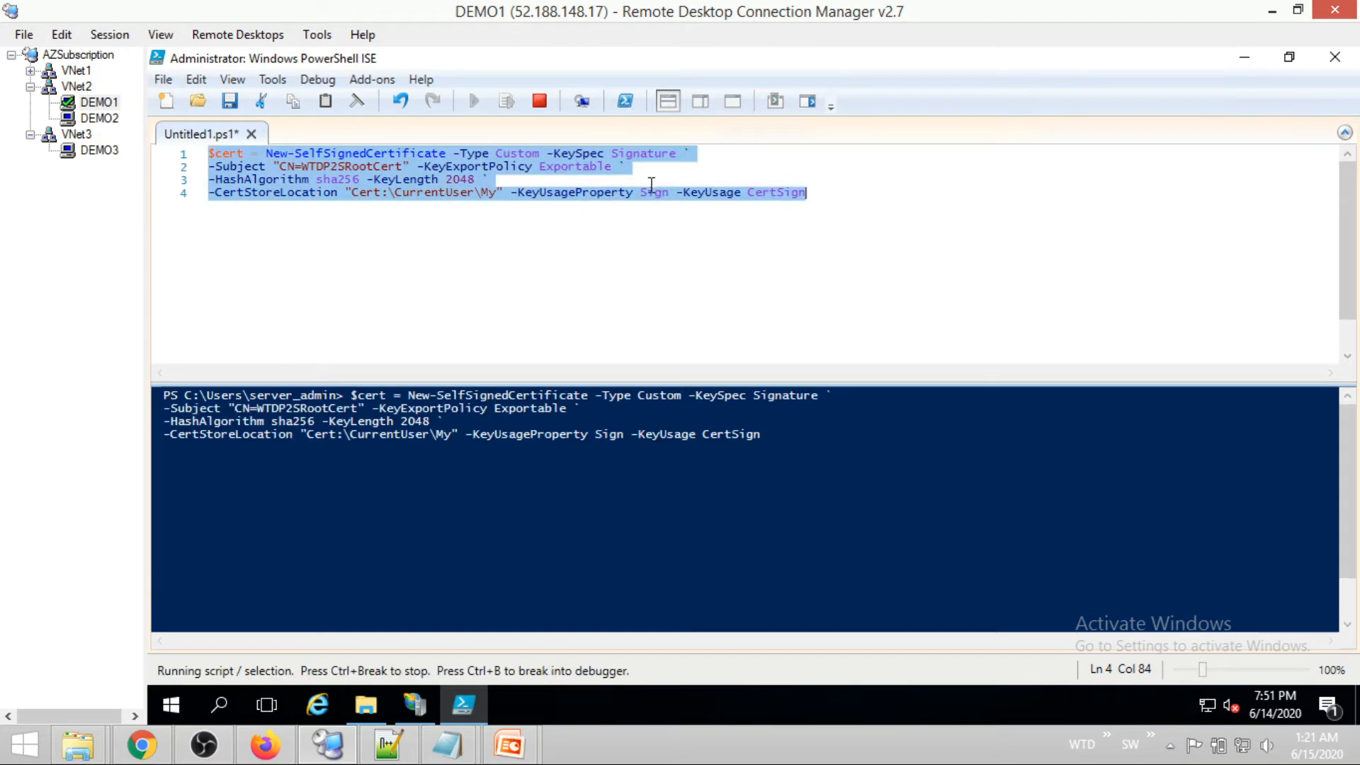
# Add two blank lines below the root certificate command in the script
pyautogui.click(503, 274)
pyautogui.press('End')
pyautogui.press('Return')
pyautogui.press('Return')
pyautogui.moveTo(221, 206); pyautogui.dragTo(109, 143)
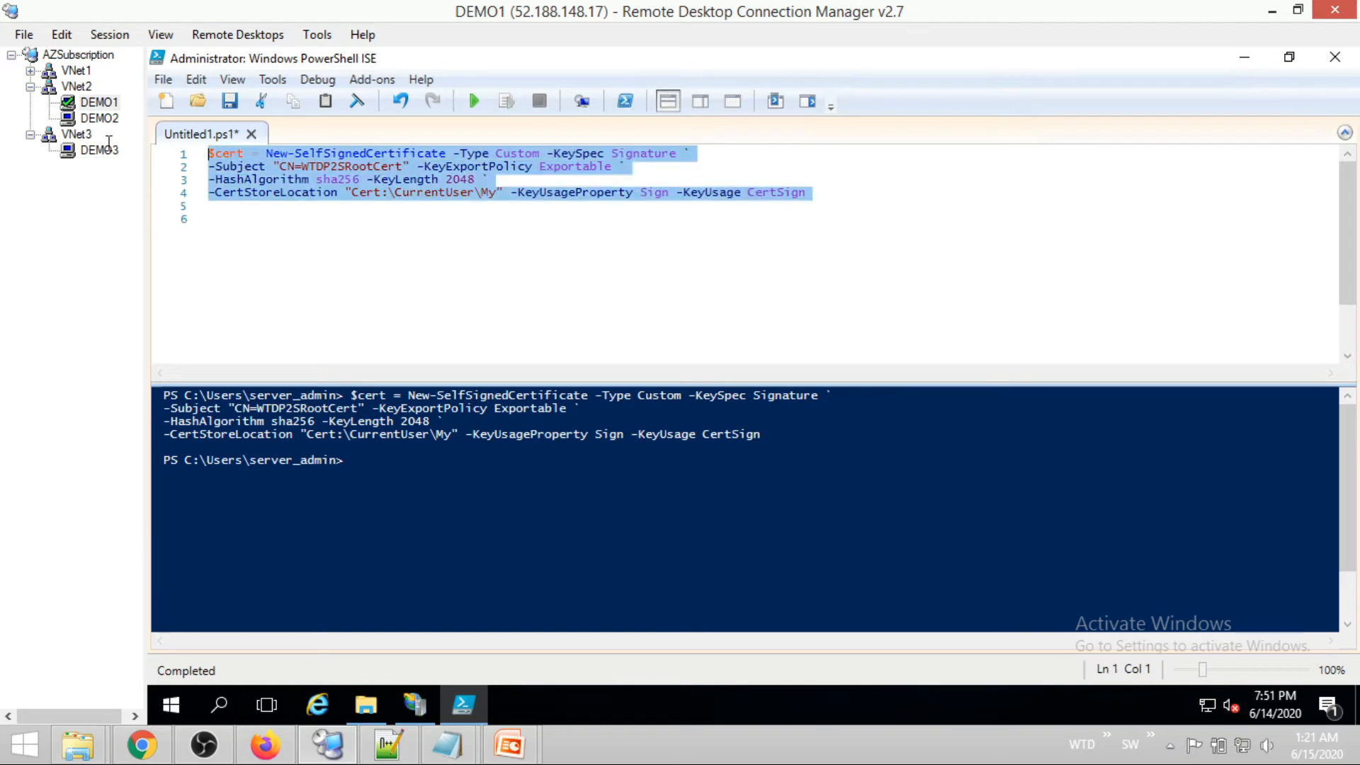
pyautogui.click(797, 225)
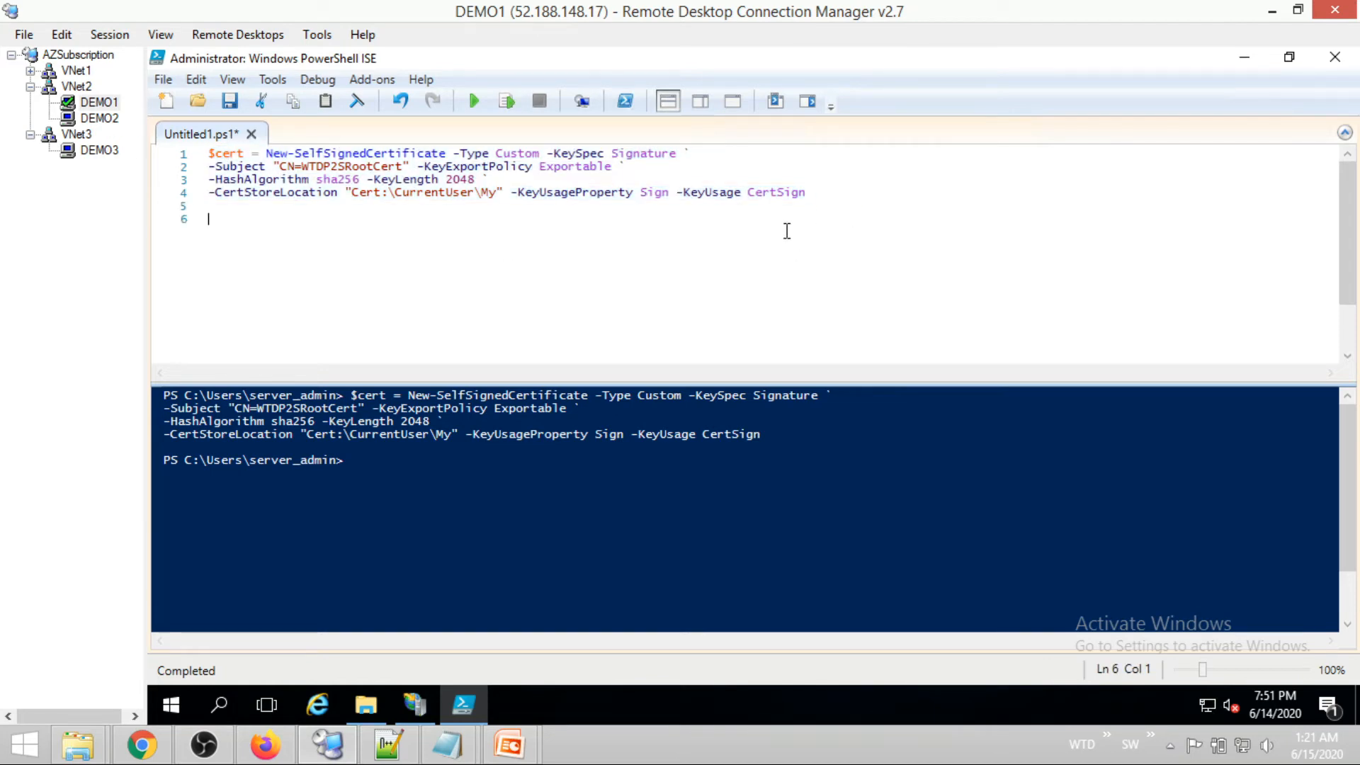
# Open the Microsoft Management Console on DEMO1 by running mmc
pyautogui.rightClick(169, 716)
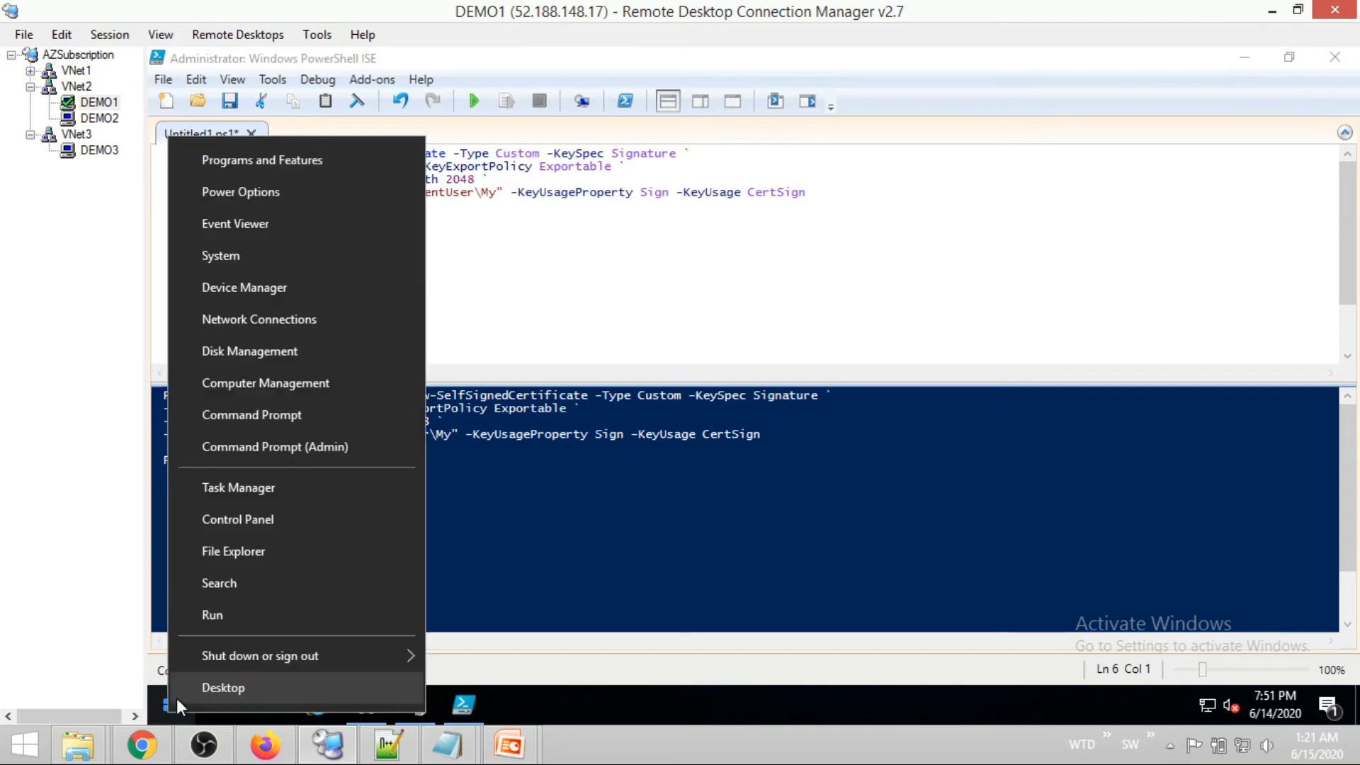
pyautogui.click(330, 616)
pyautogui.write('mmc')
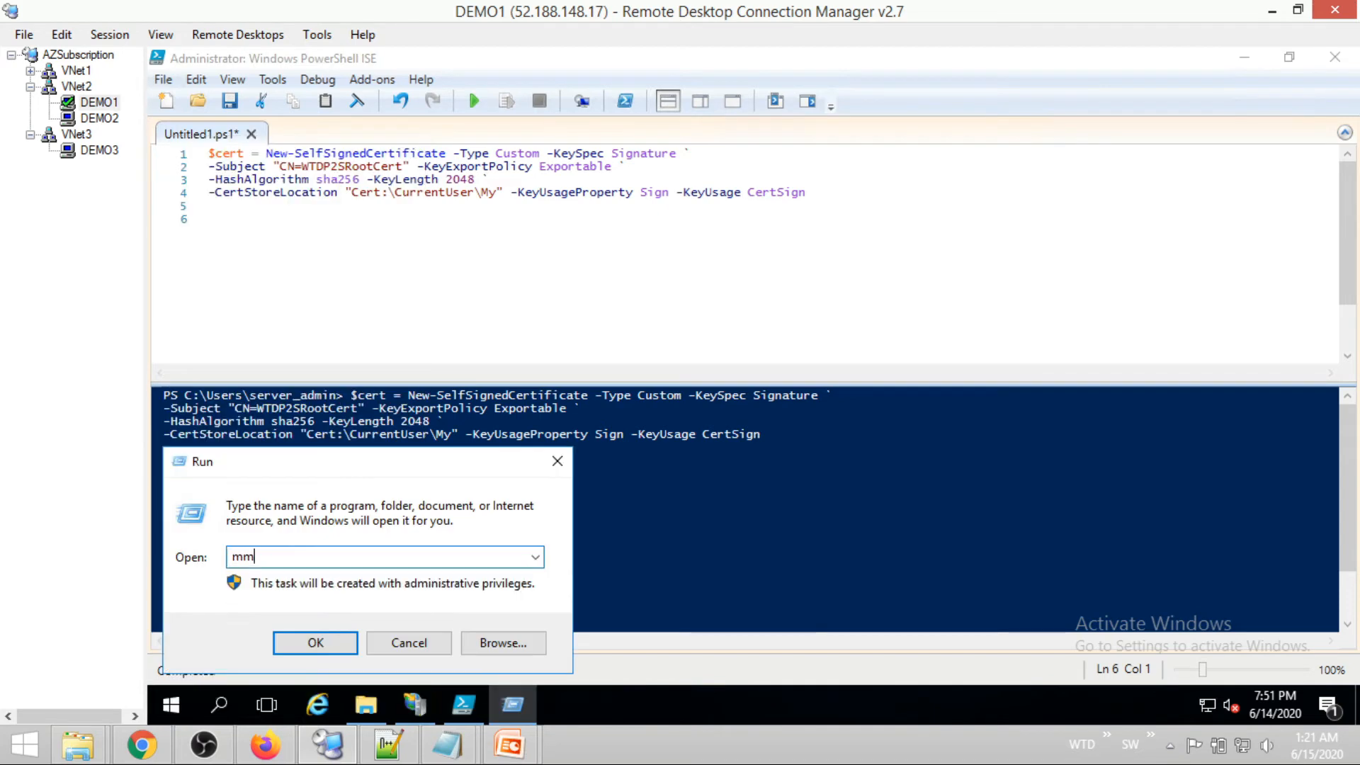
pyautogui.press('Return')
# Add the Certificates snap-in for My user account to the console
pyautogui.click(216, 116)
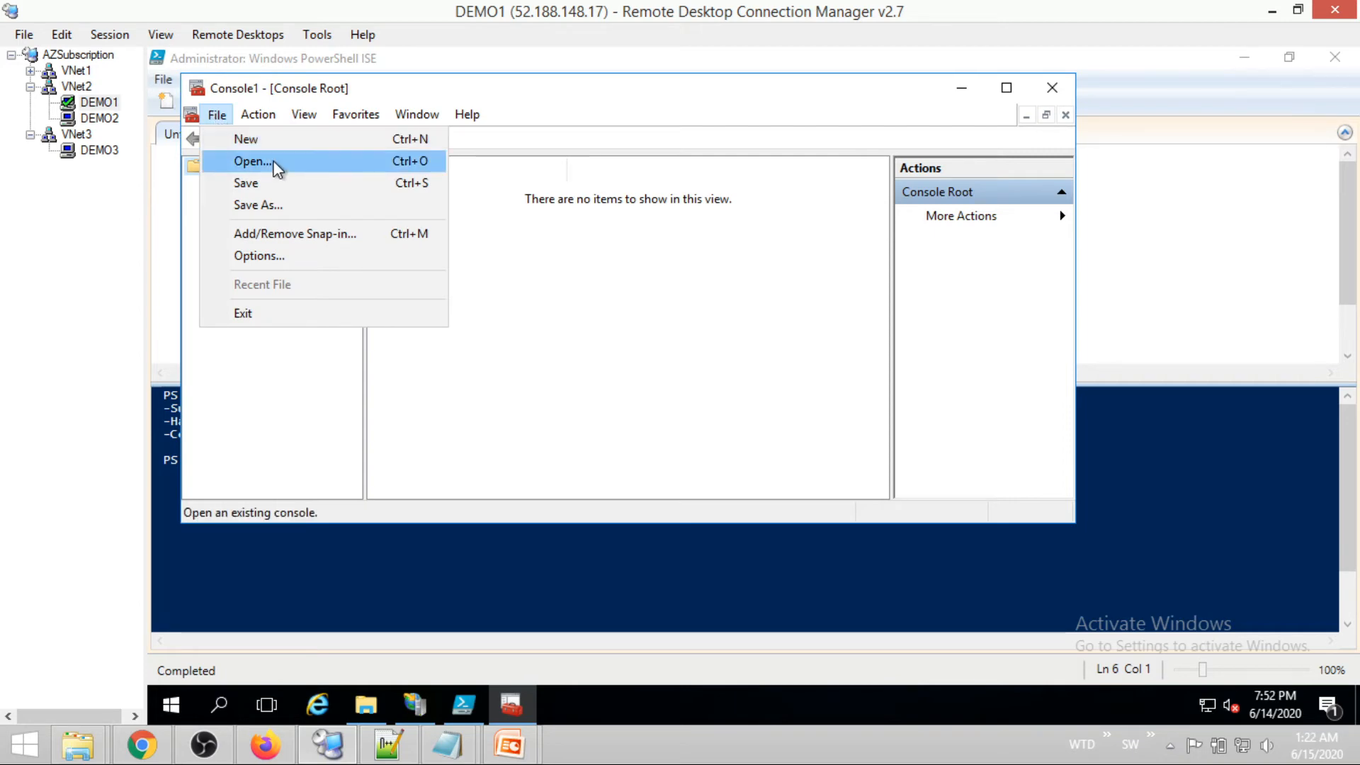
pyautogui.click(328, 236)
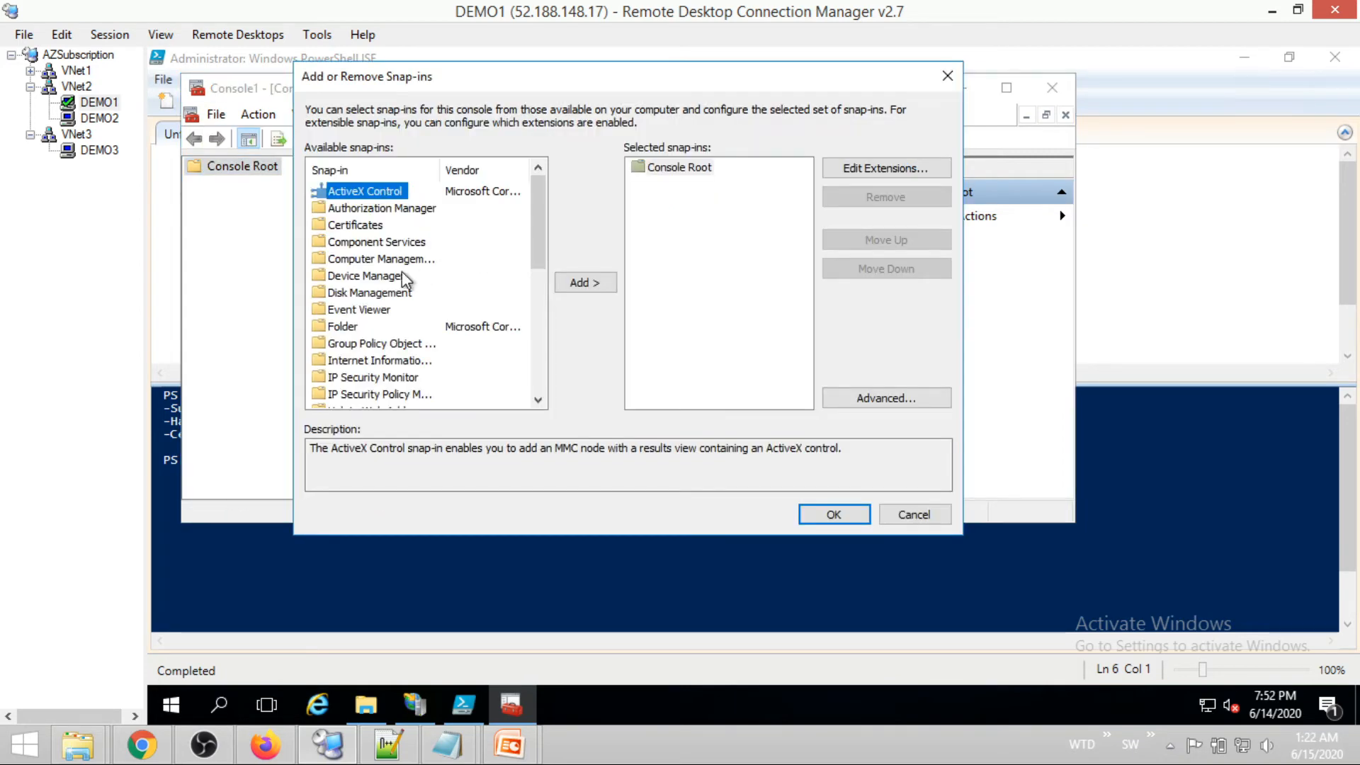
pyautogui.click(354, 225)
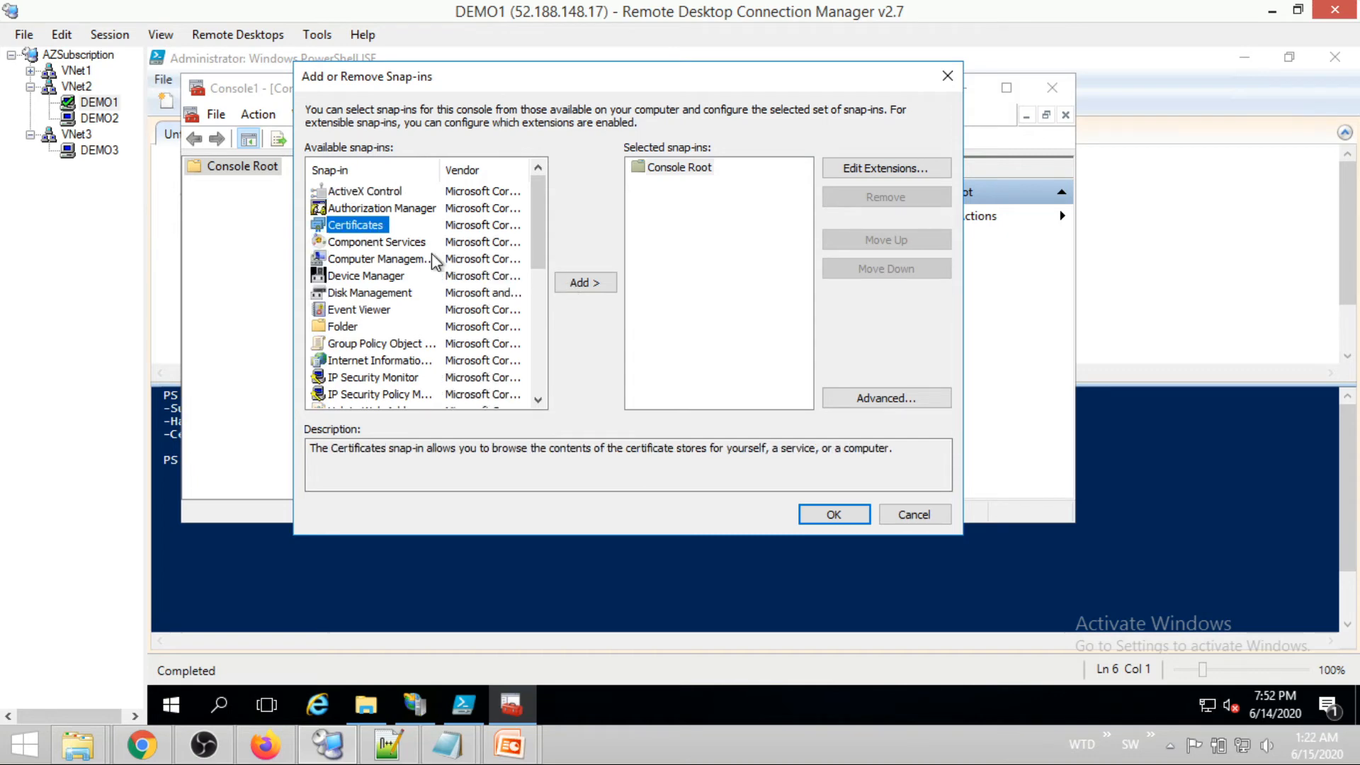
pyautogui.click(585, 282)
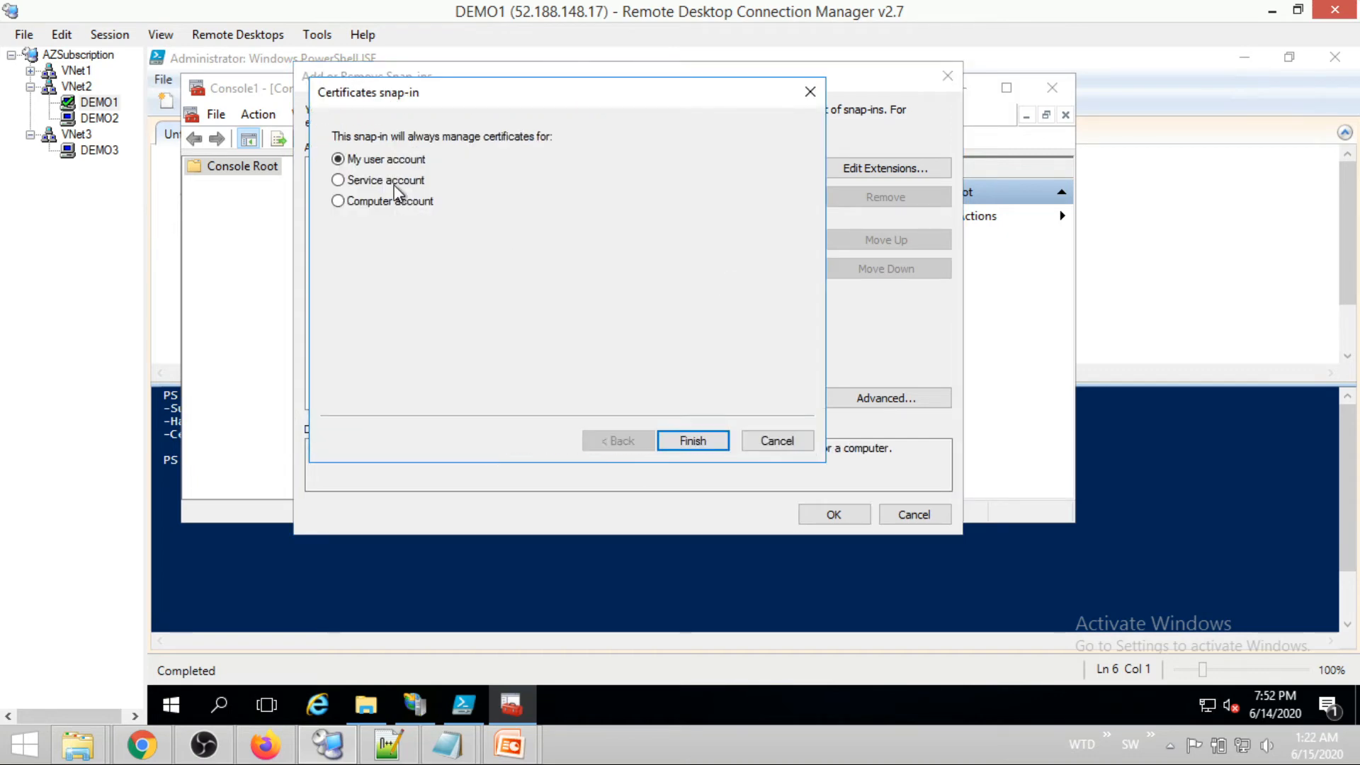
pyautogui.click(703, 439)
pyautogui.click(855, 515)
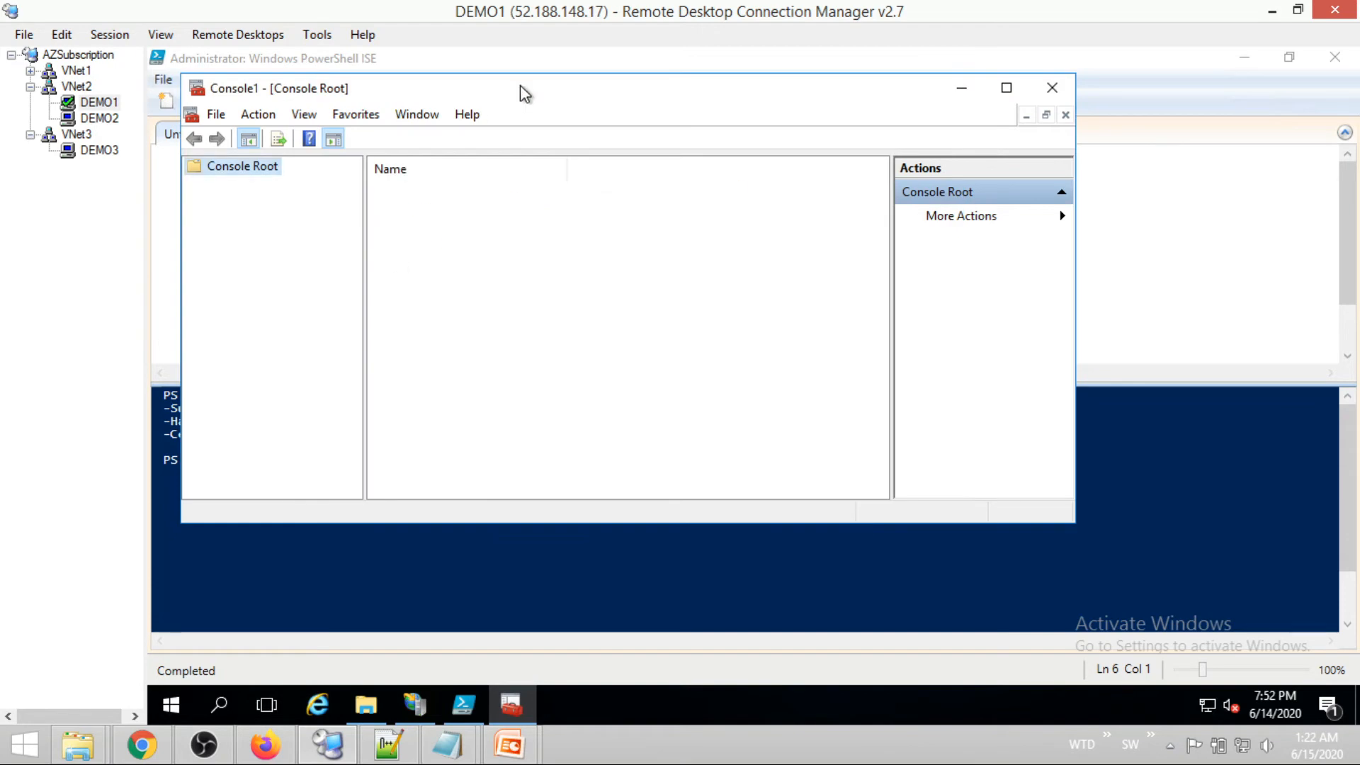
# Maximize the console and open the current user's Personal certificates store
pyautogui.doubleClick(522, 91)
pyautogui.doubleClick(388, 157)
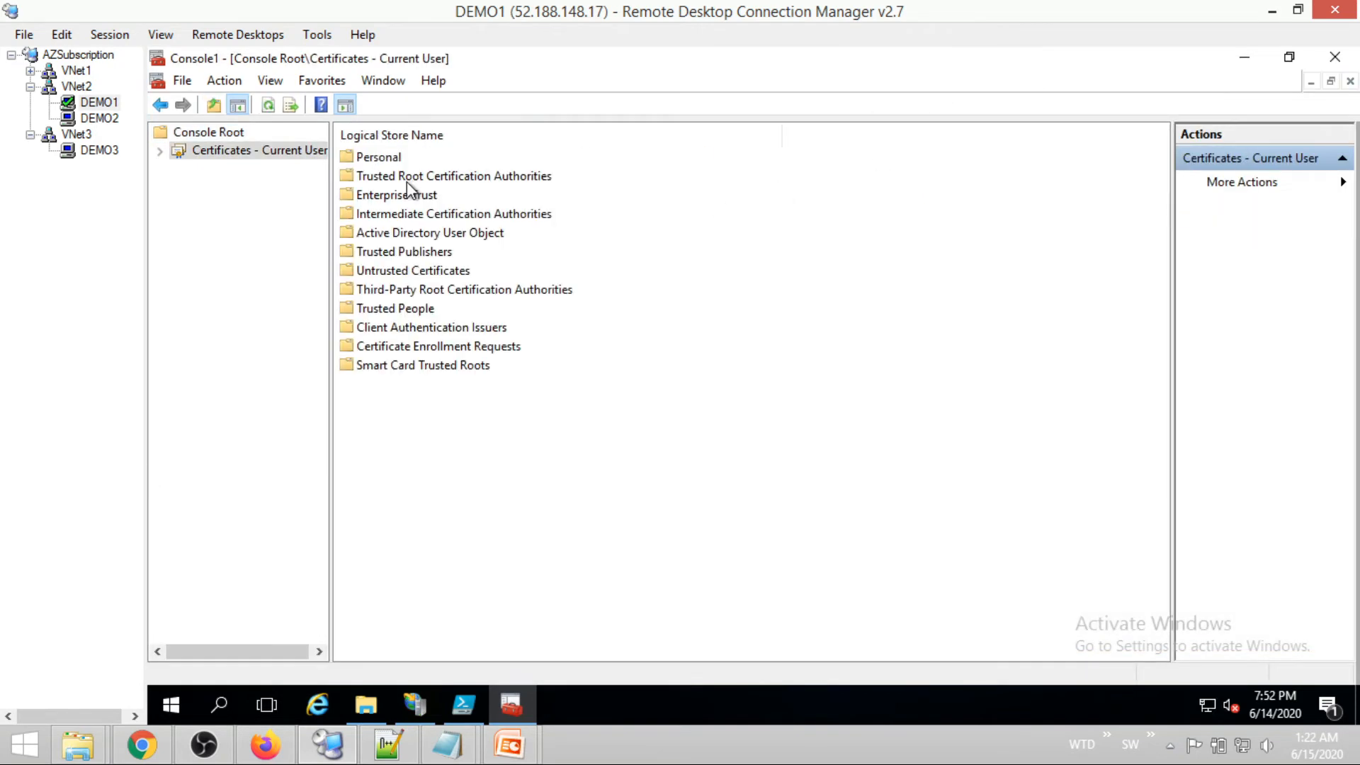
pyautogui.click(391, 156)
pyautogui.doubleClick(394, 157)
pyautogui.doubleClick(394, 157)
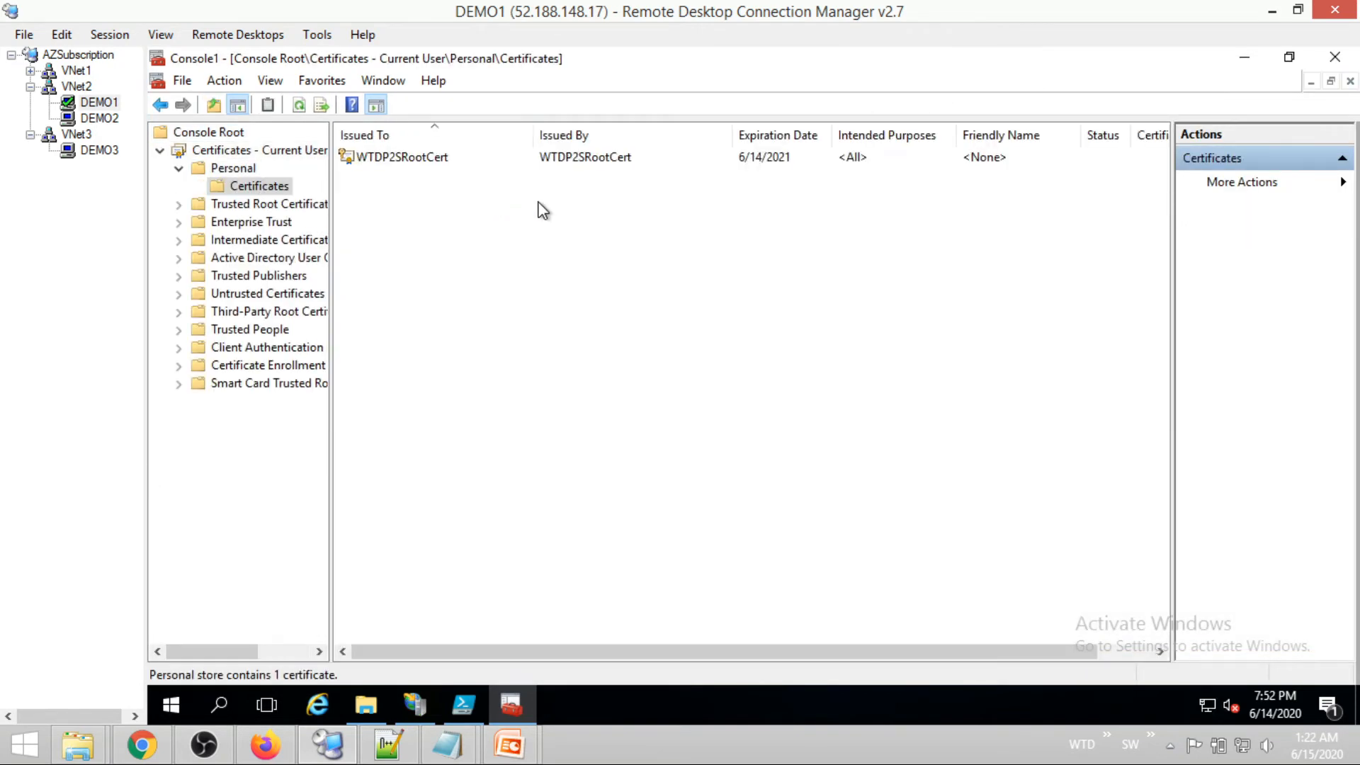
# Start exporting the WTDP2SRootCert certificate without its private key, in Base-64 encoded X.509 (.CER) format
pyautogui.click(393, 157)
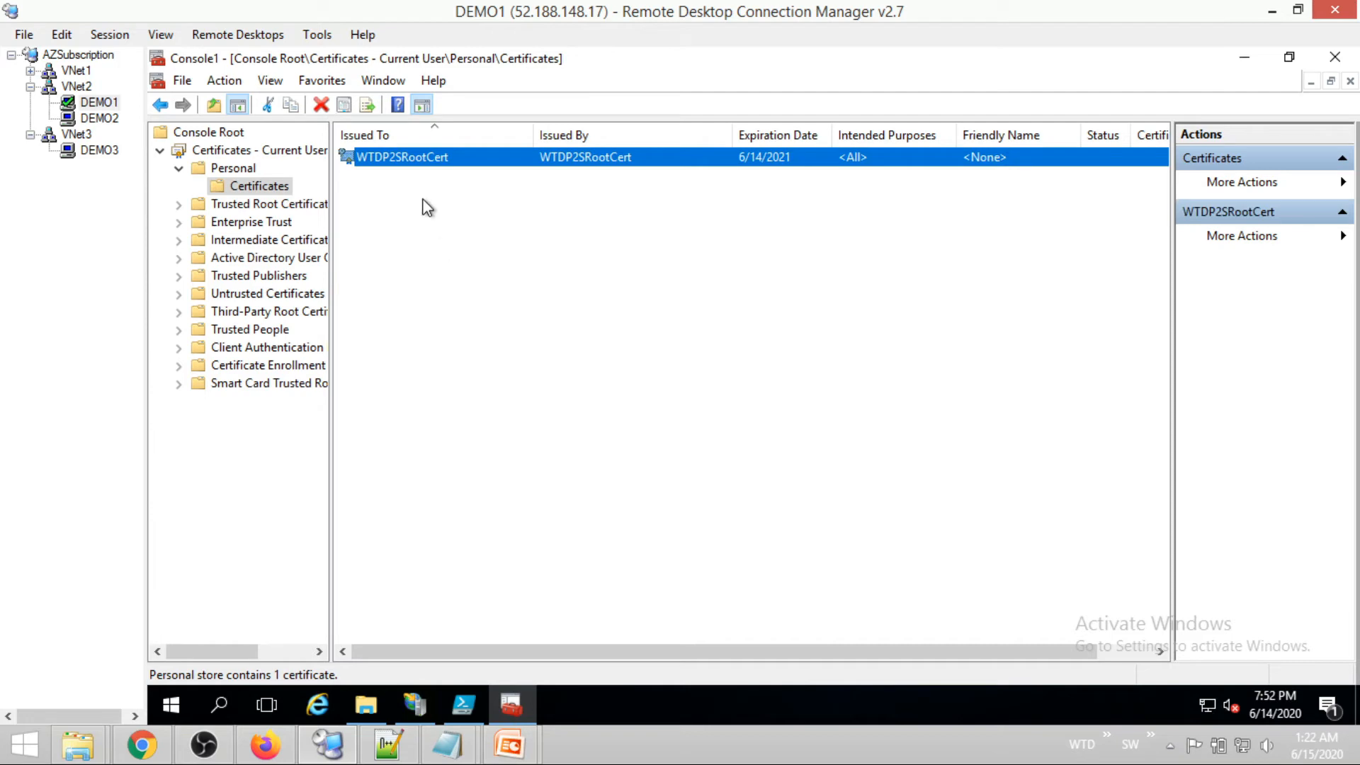
pyautogui.rightClick(406, 155)
pyautogui.moveTo(456, 198)
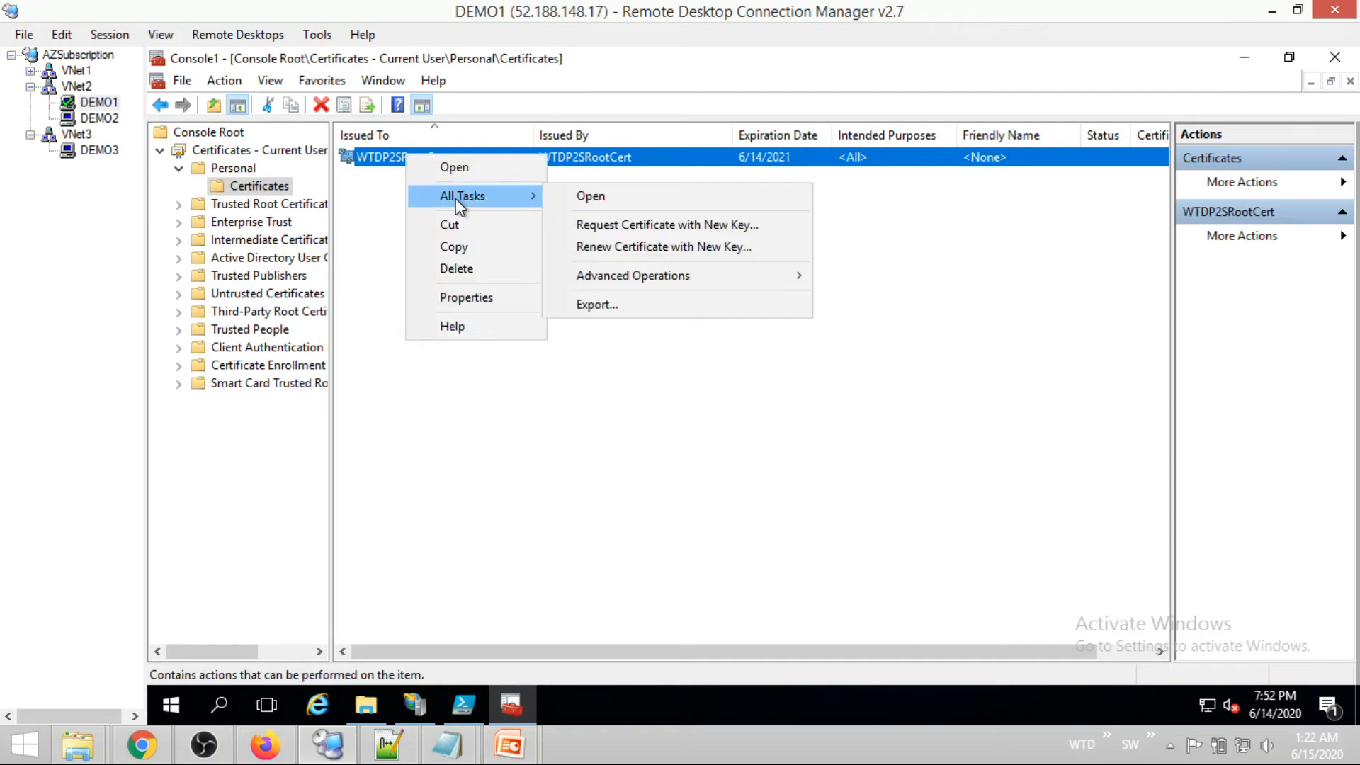
pyautogui.click(594, 304)
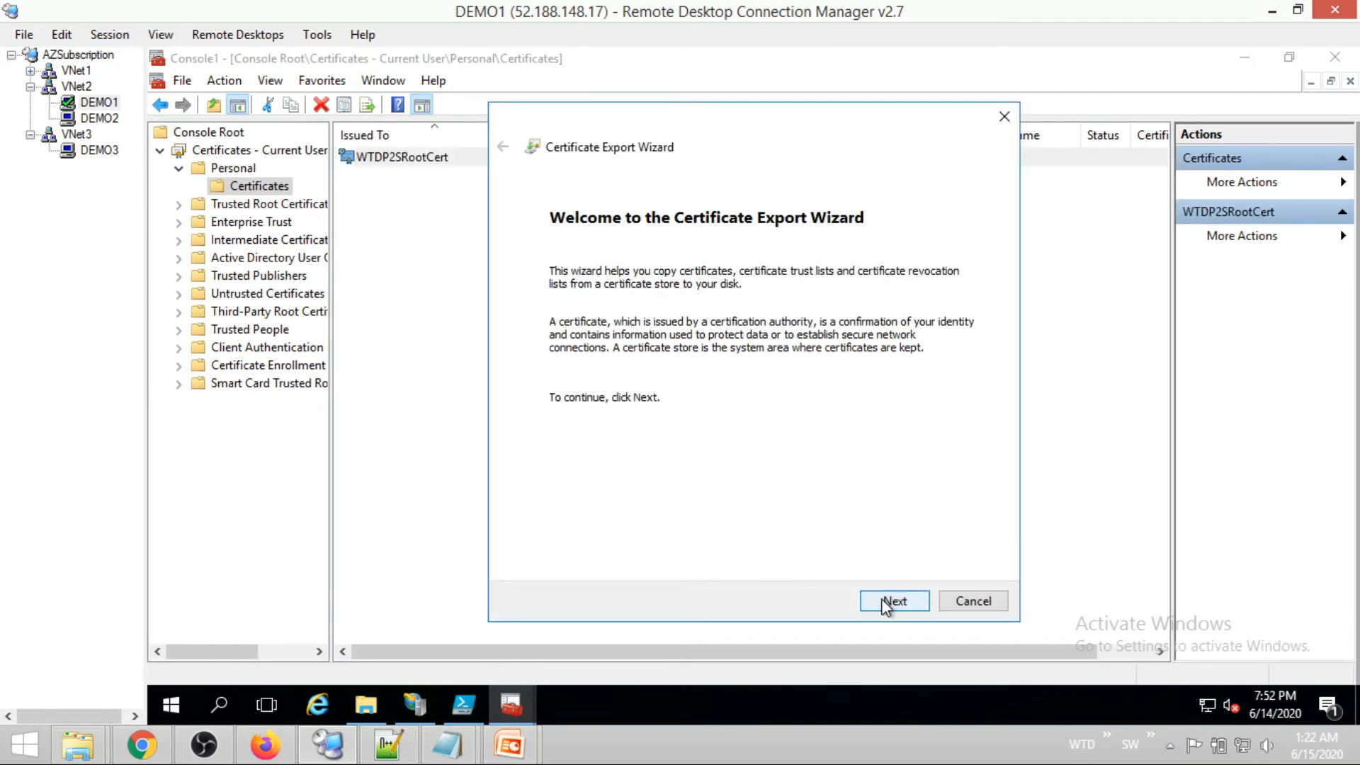
pyautogui.click(881, 599)
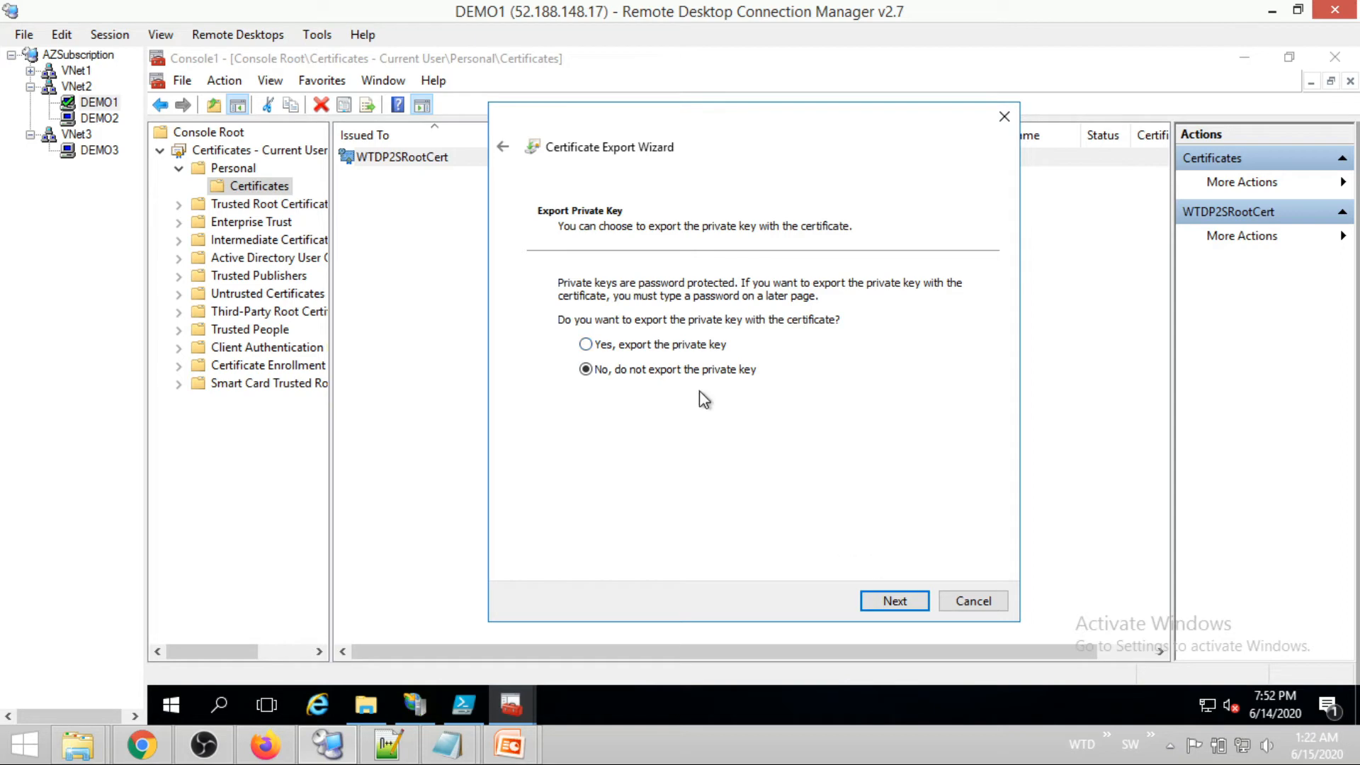
pyautogui.click(893, 601)
pyautogui.click(703, 332)
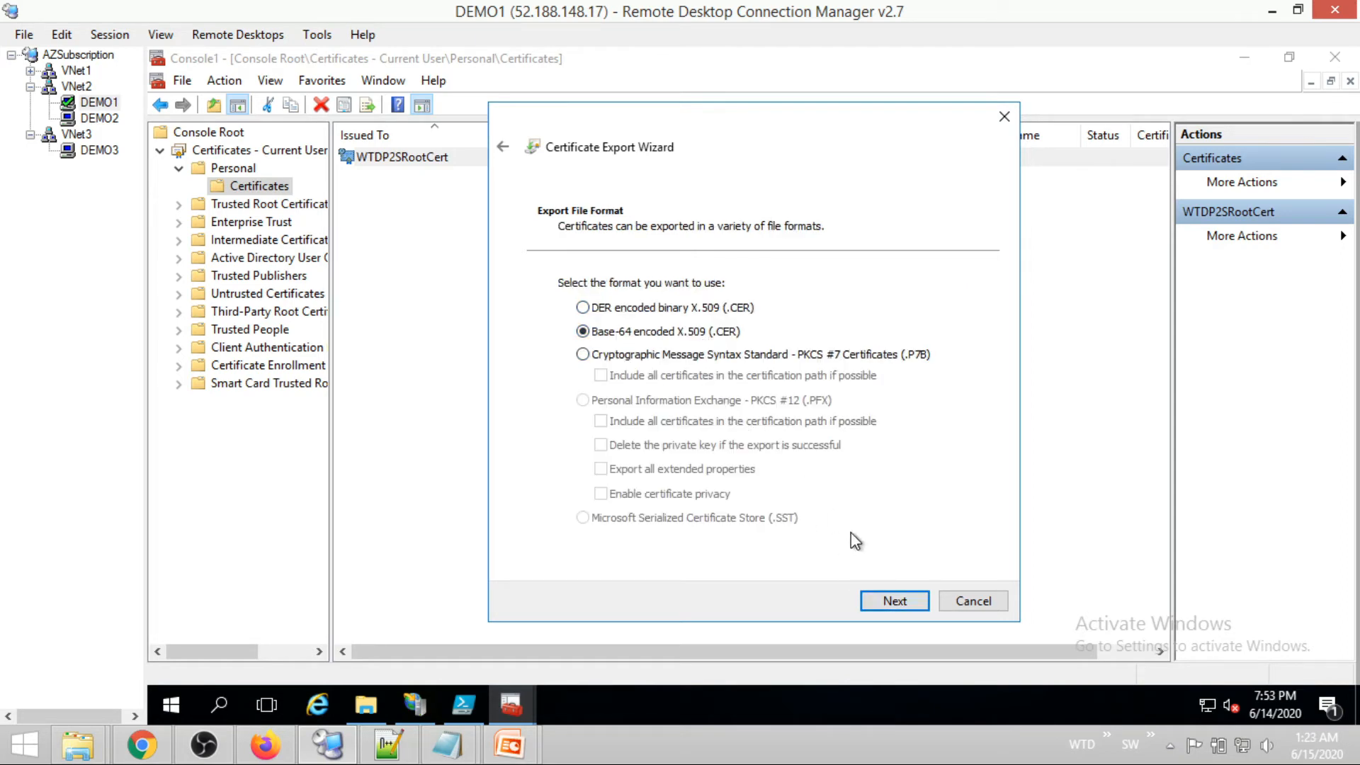
pyautogui.click(895, 601)
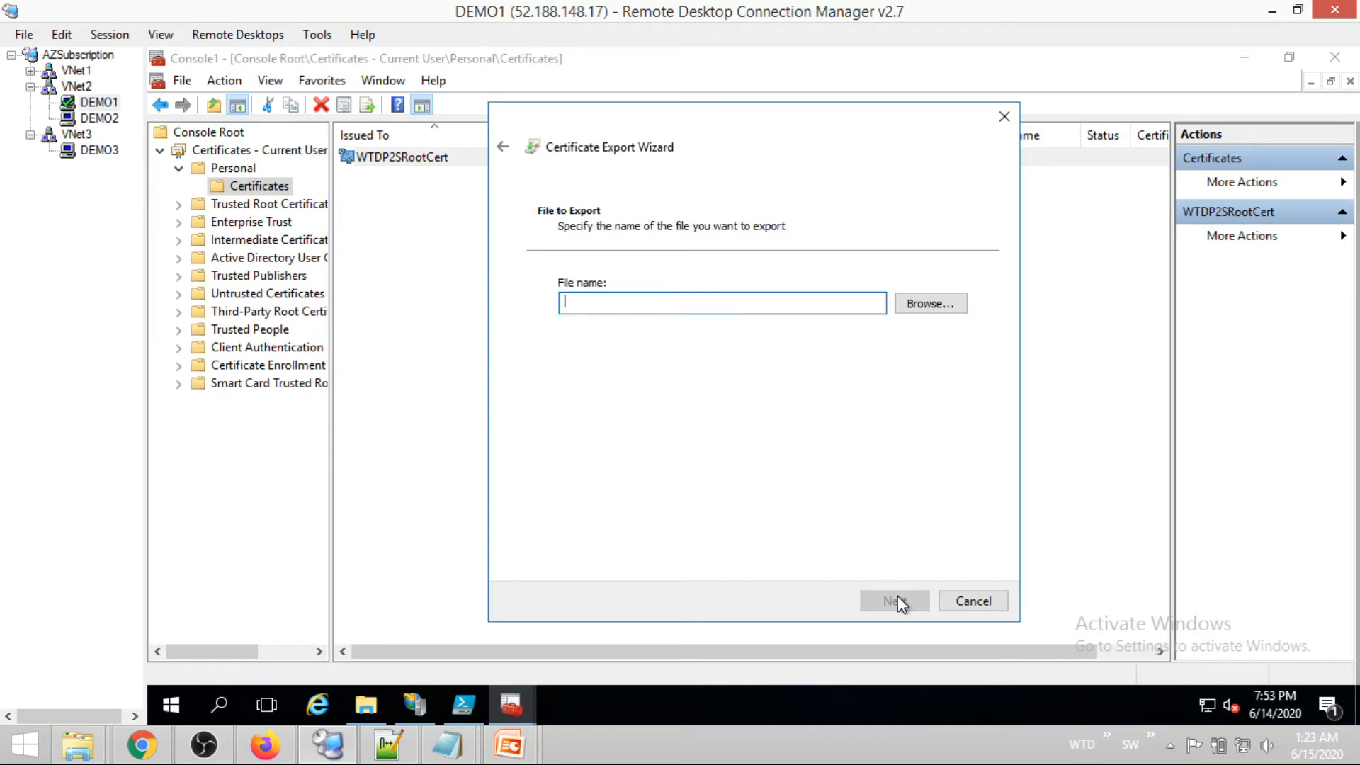
# Save the exported certificate to the Desktop as WTDP2SRootCert and complete the export
pyautogui.click(924, 305)
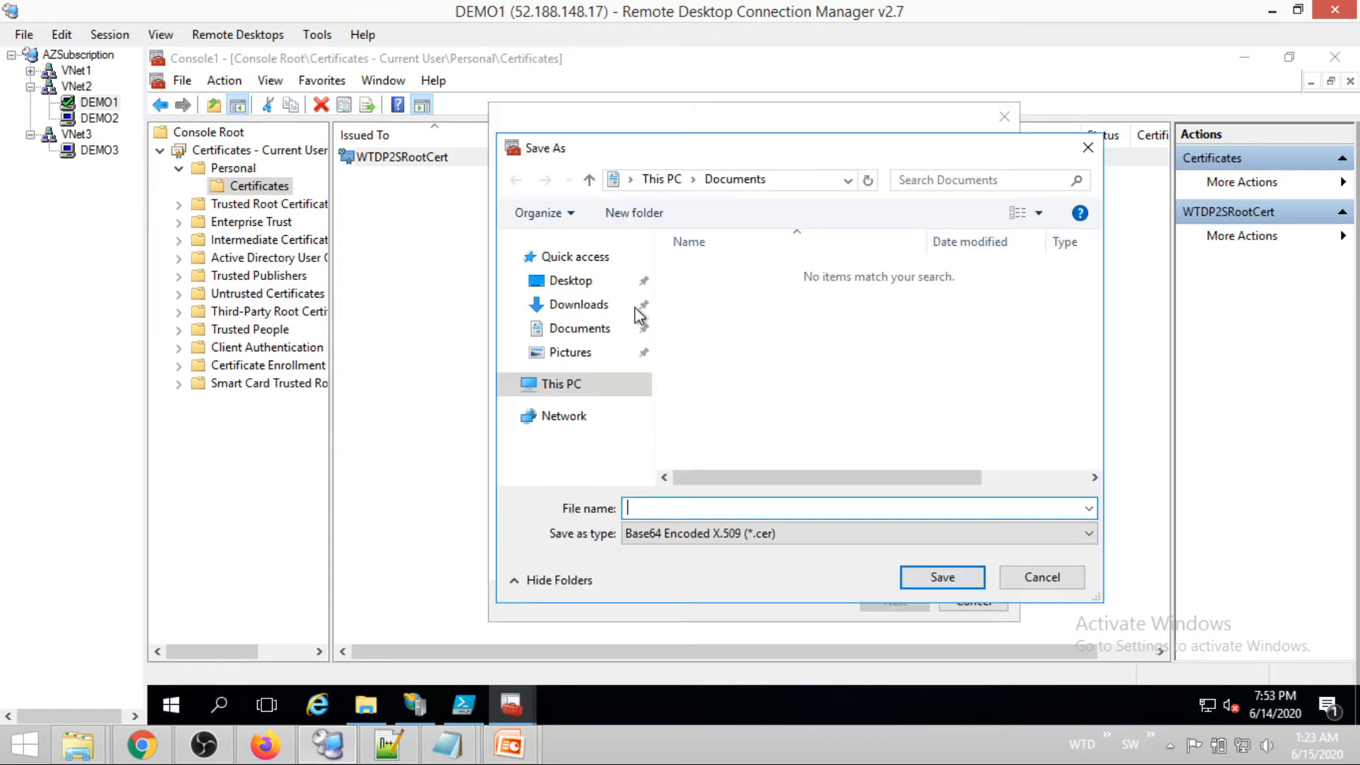
pyautogui.click(566, 280)
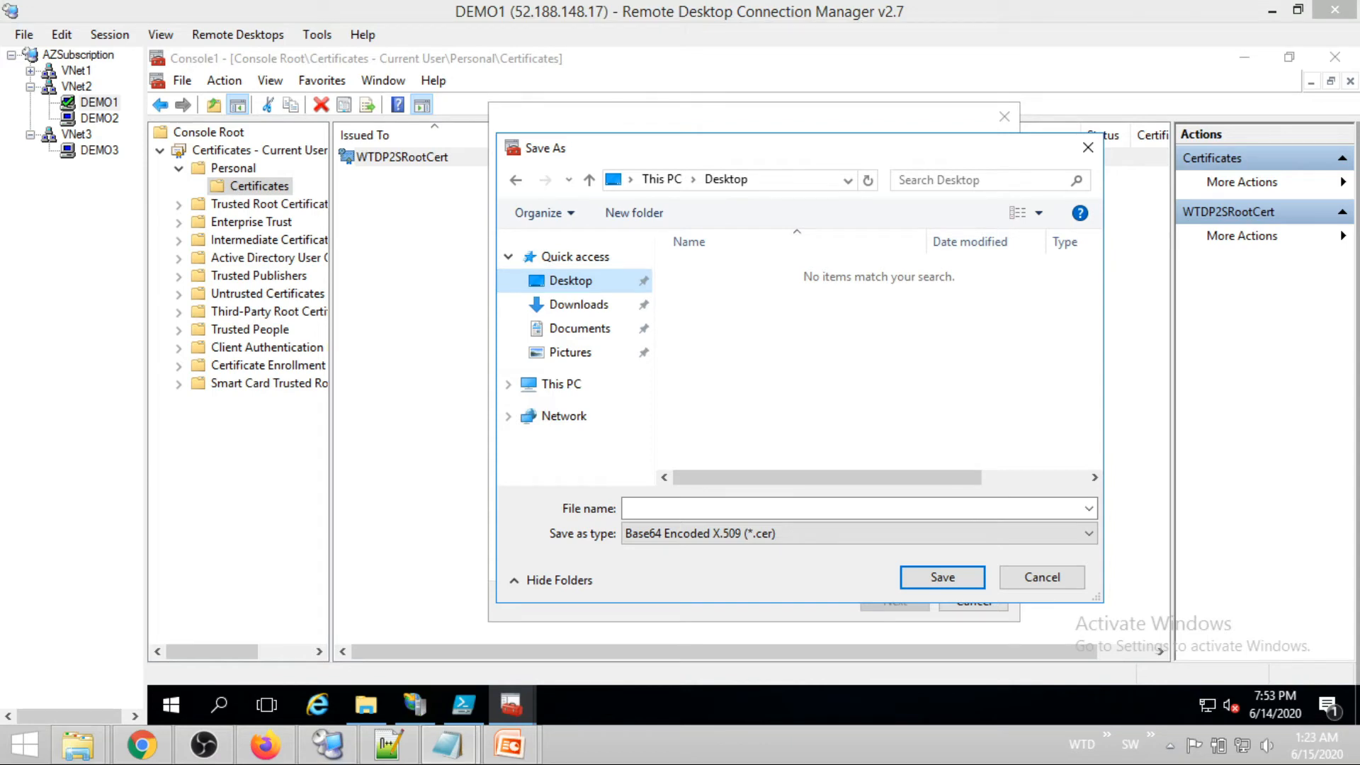
pyautogui.click(692, 507)
pyautogui.write('WTDP2SRootCert')
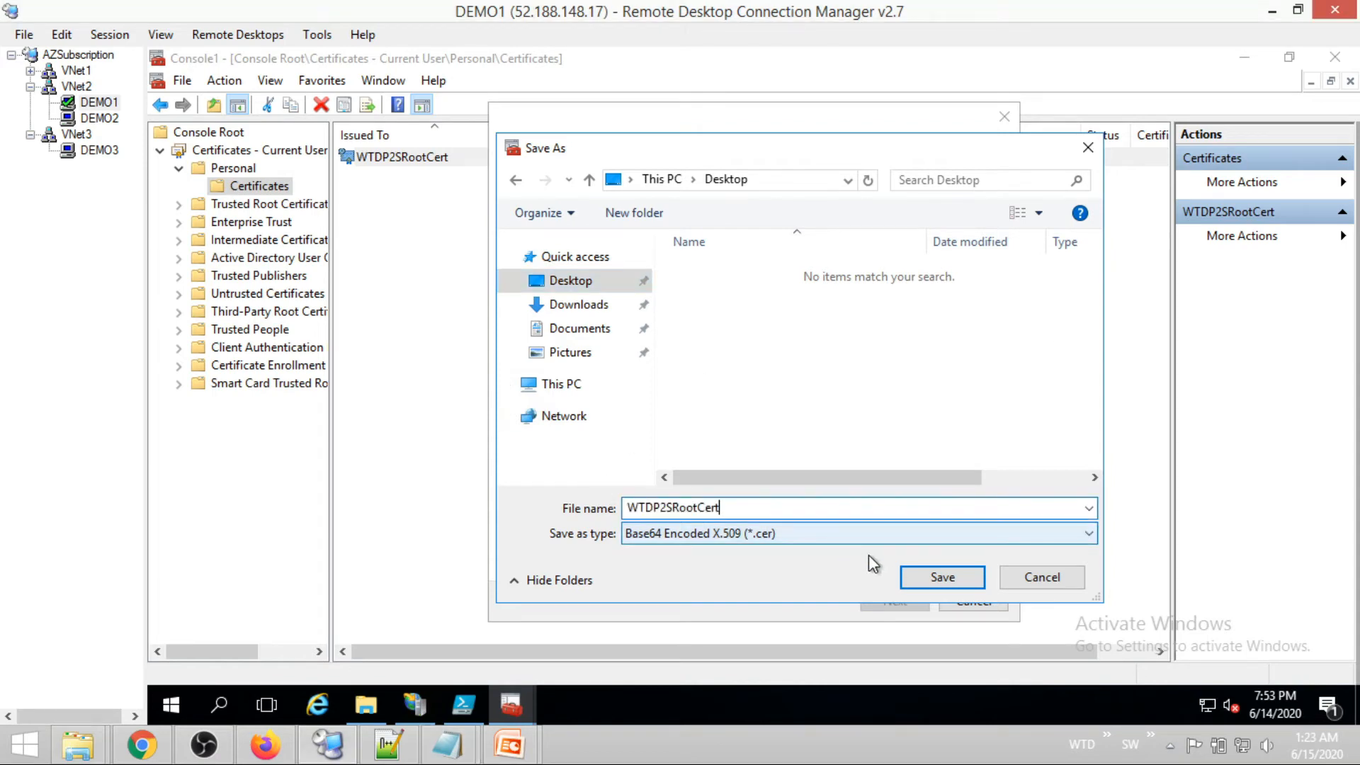
pyautogui.click(918, 578)
pyautogui.click(906, 594)
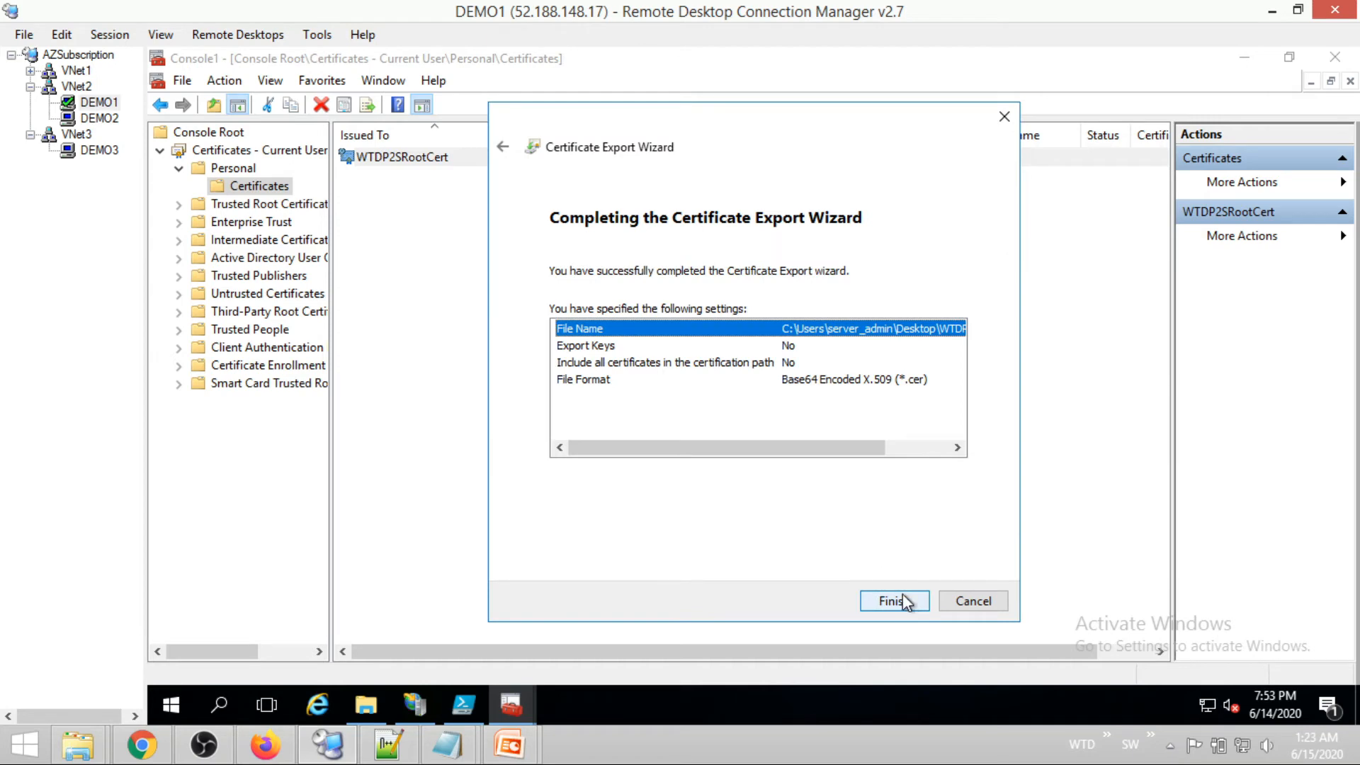
pyautogui.click(902, 593)
pyautogui.click(797, 440)
# In PowerShell ISE, add a New-SelfSignedCertificate command for WTDP2SChildCert with DNS name P2SChildCert, signed by $cert, below the root command and run only it
pyautogui.hotkey('alt', 'Tab')
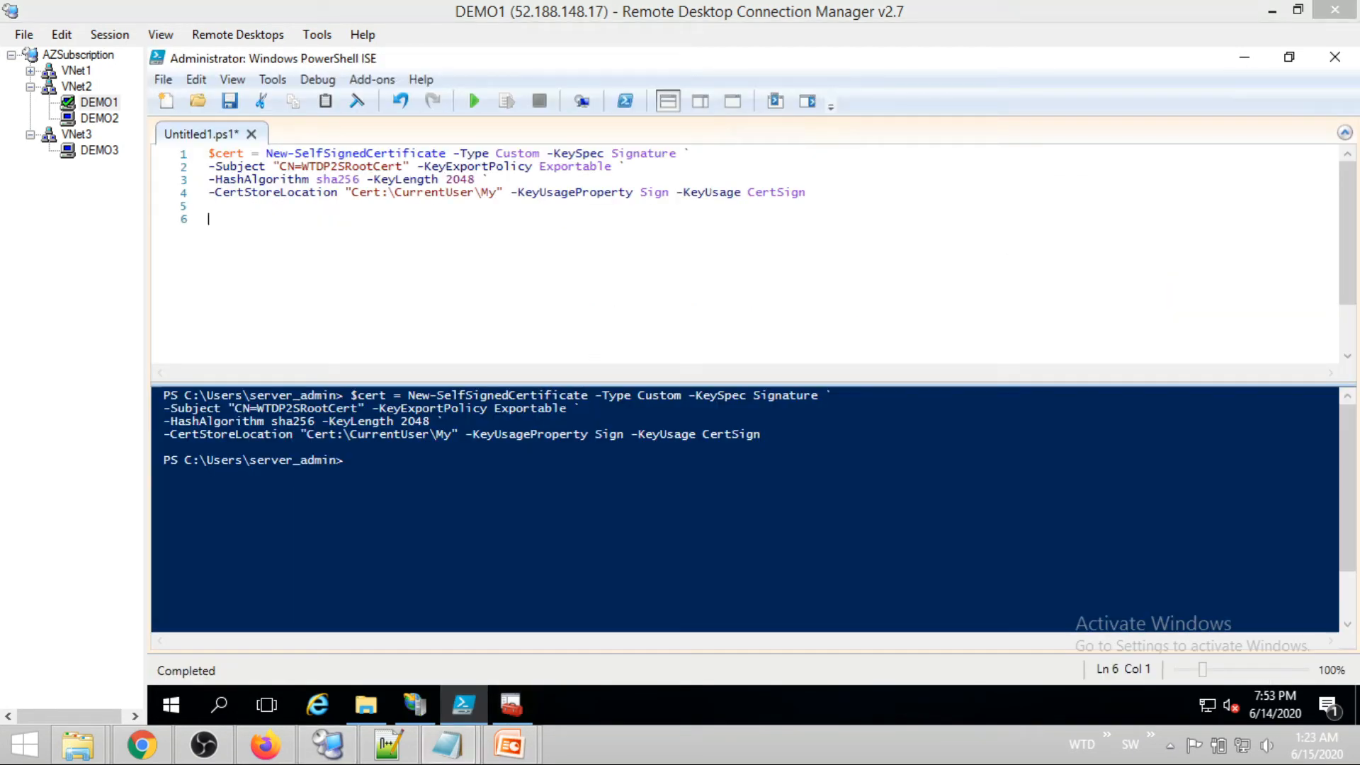
pyautogui.write('New-SelfSignedCertificate -Type Custom -DnsName P2SChildCert -KeySpec Signature ` -Subject "CN=WTDP2SChildCert" -KeyExportPolicy Exportable ` -HashAlgorithm sha256 -KeyLength 2048 ` -CertStoreLocation "Cert:\\CurrentUser\\My" ` -Signer $cert -TextExtension @("2.5.29.37={text}1.3.6.1.5.5.7.3.2")')
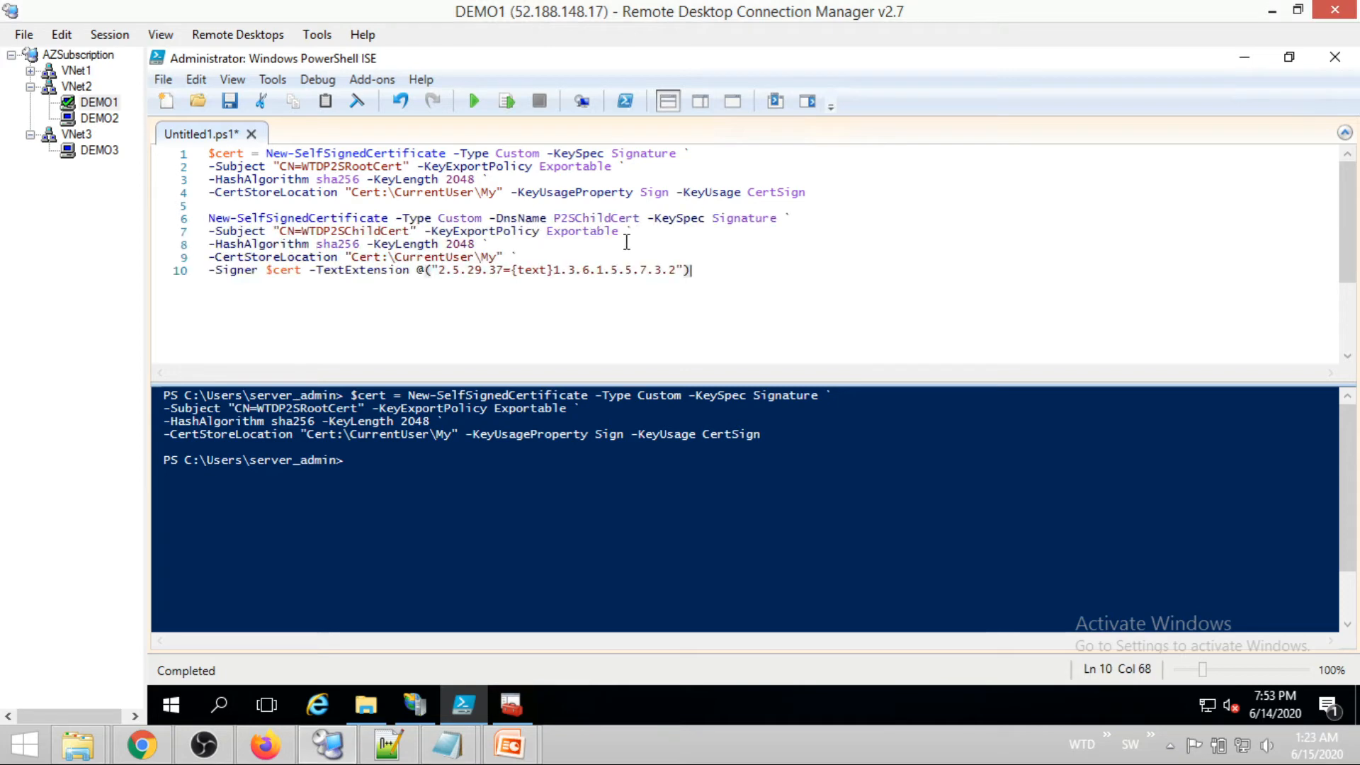
pyautogui.click(859, 193)
pyautogui.press('Return')
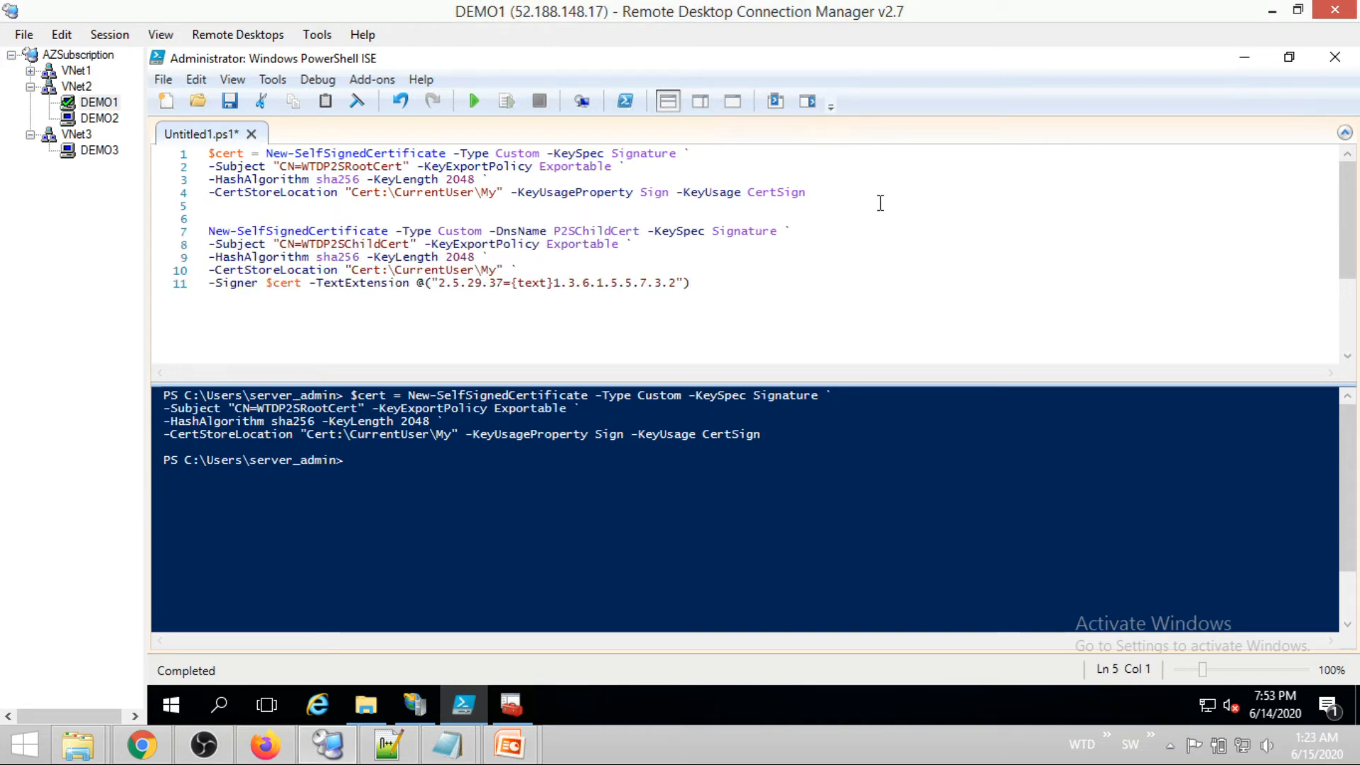
pyautogui.moveTo(690, 284); pyautogui.dragTo(183, 218)
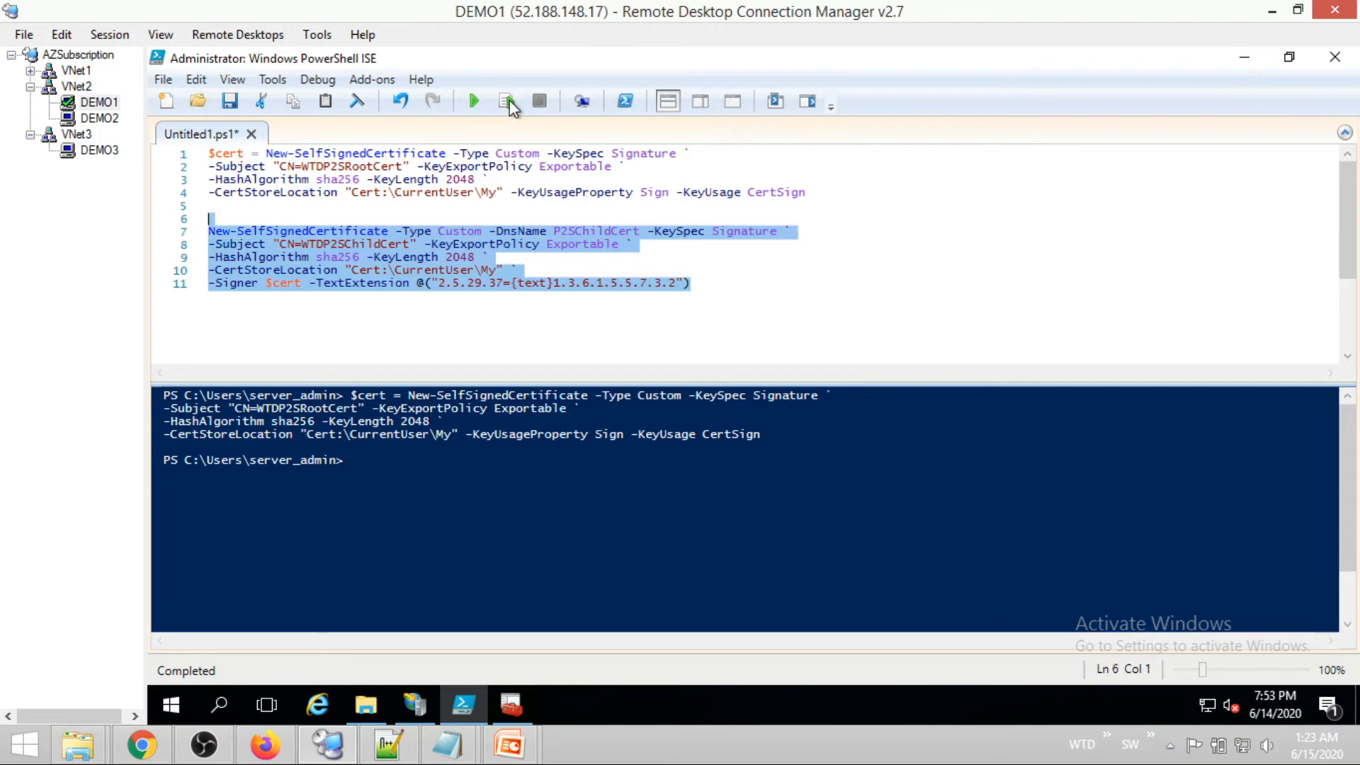
pyautogui.click(507, 101)
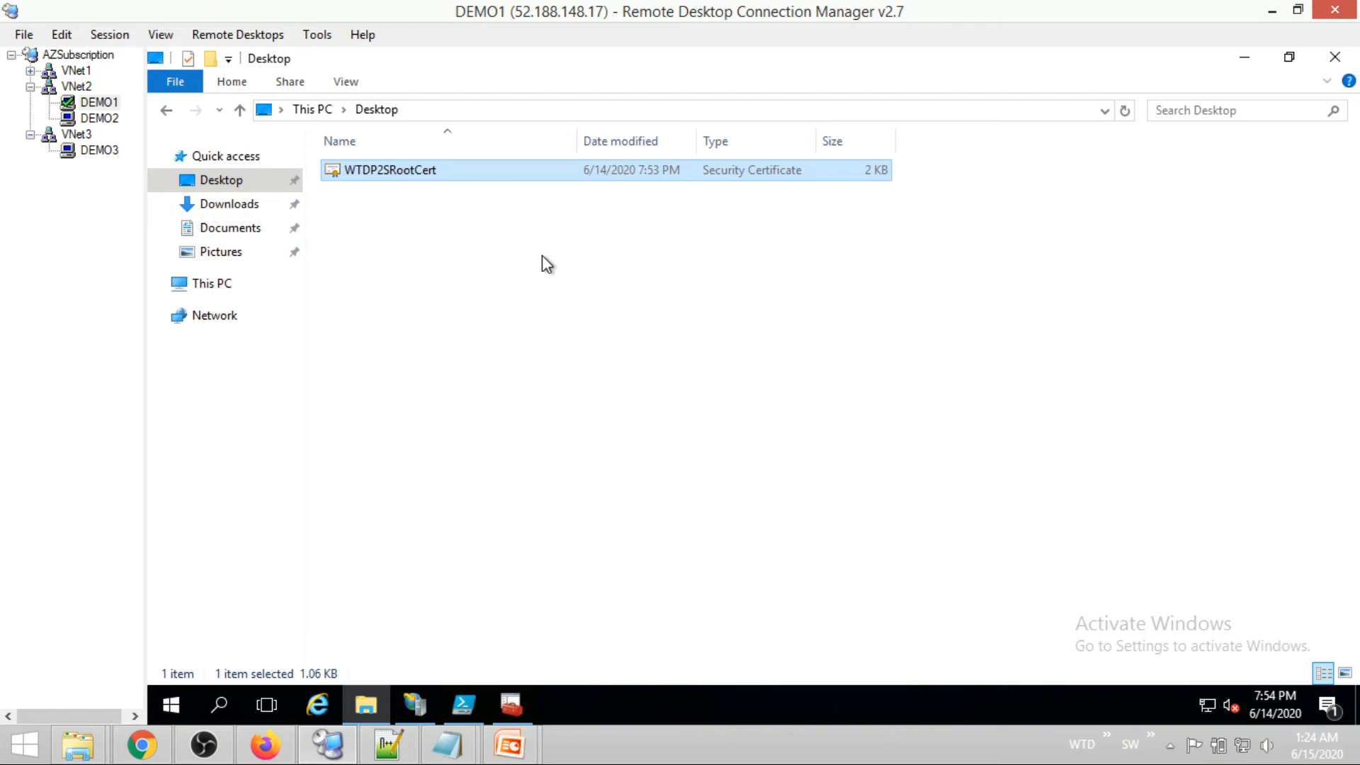
# Switch to Chrome and open the deployed HubVPNGateway resource in the Azure portal
pyautogui.moveTo(144, 749)
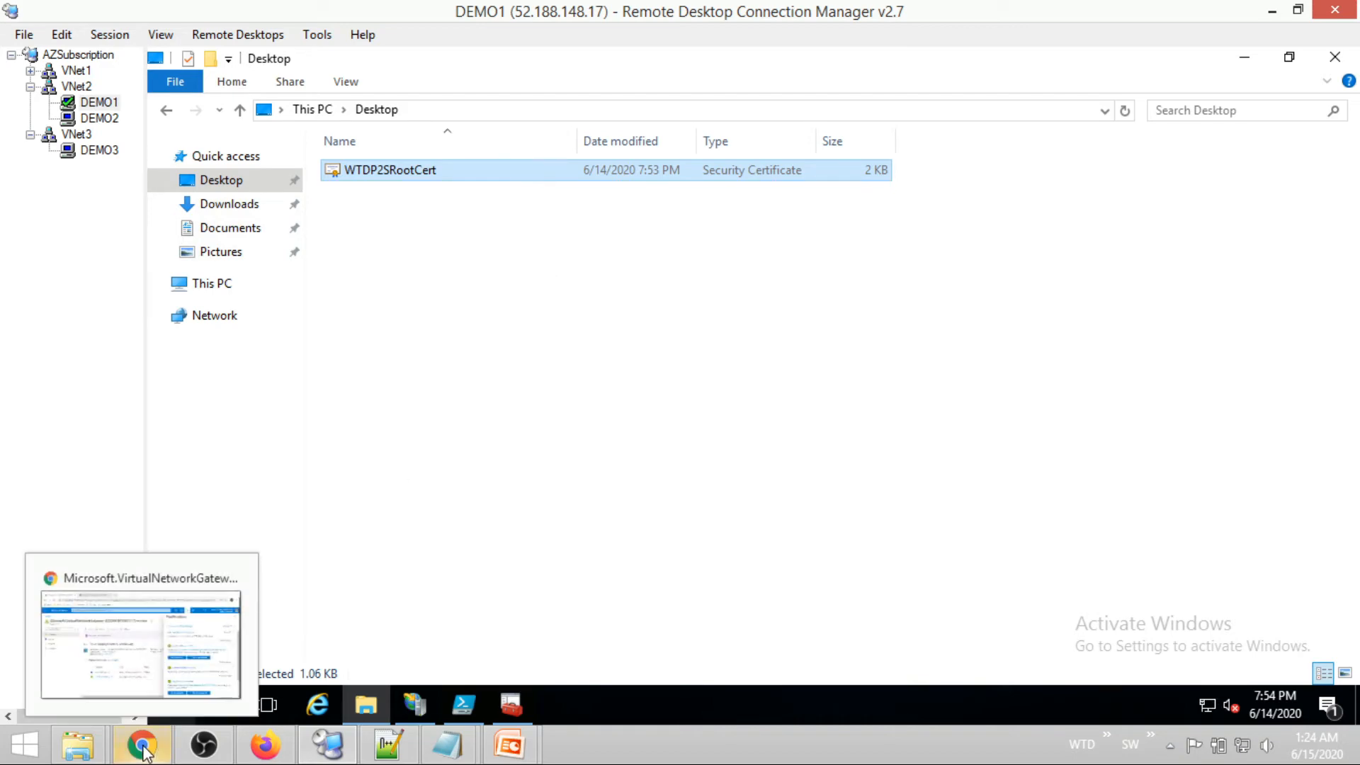
pyautogui.click(148, 641)
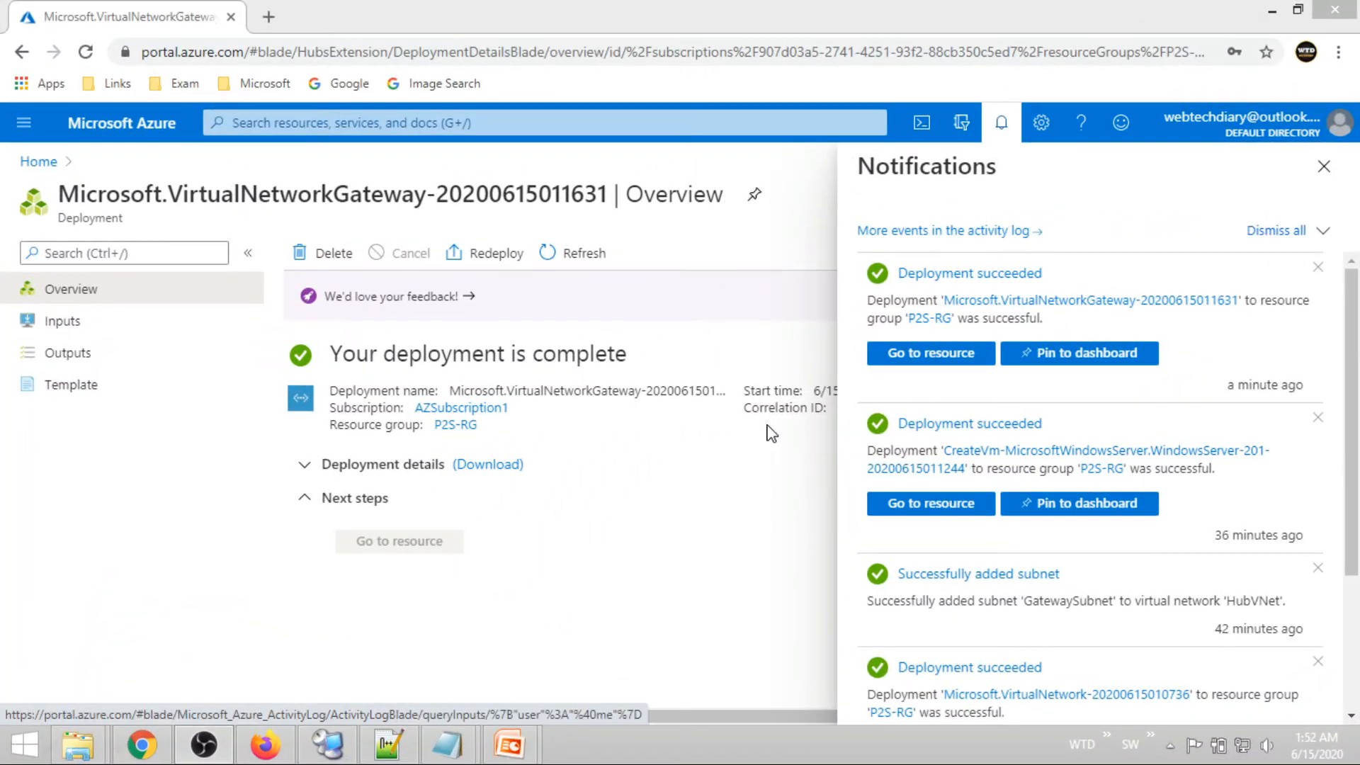
pyautogui.click(953, 358)
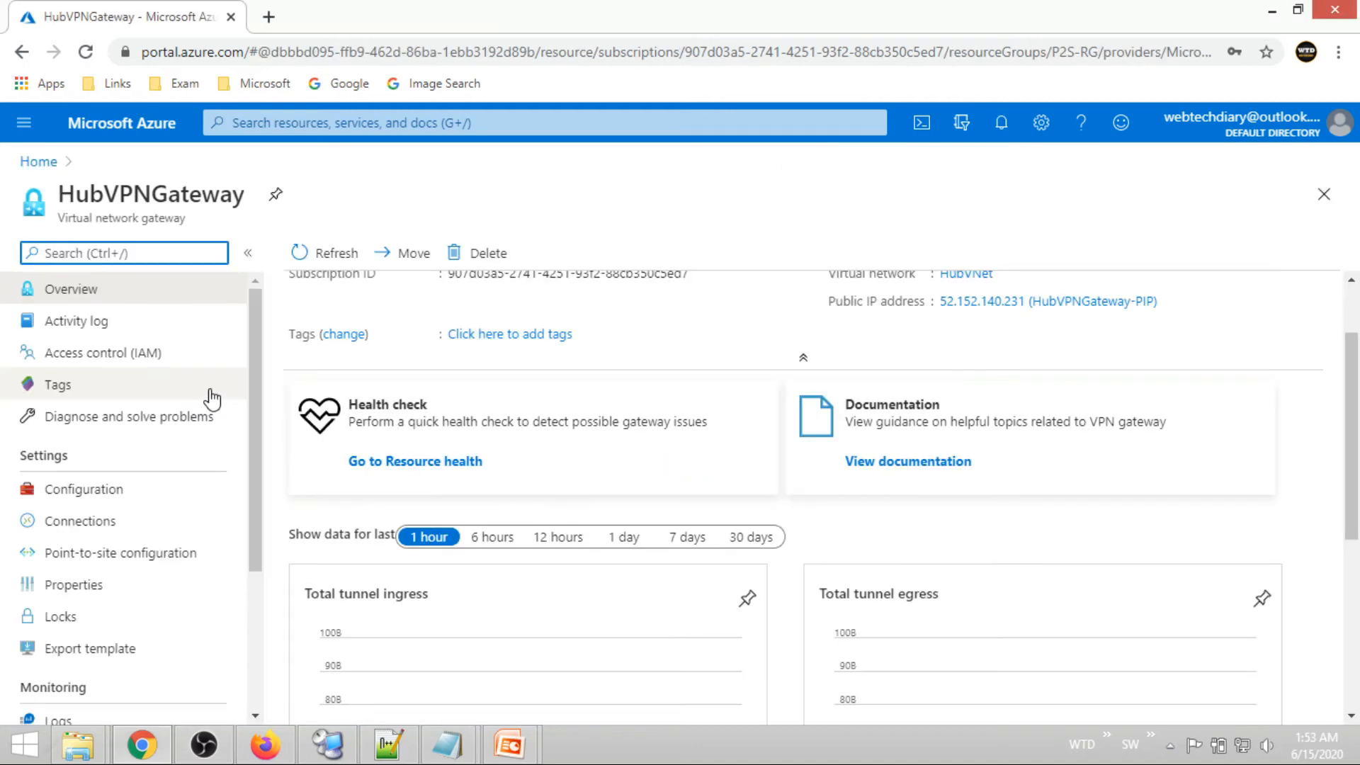
# Review the SKU options in HubVPNGateway's configuration and its connections list
pyautogui.click(113, 489)
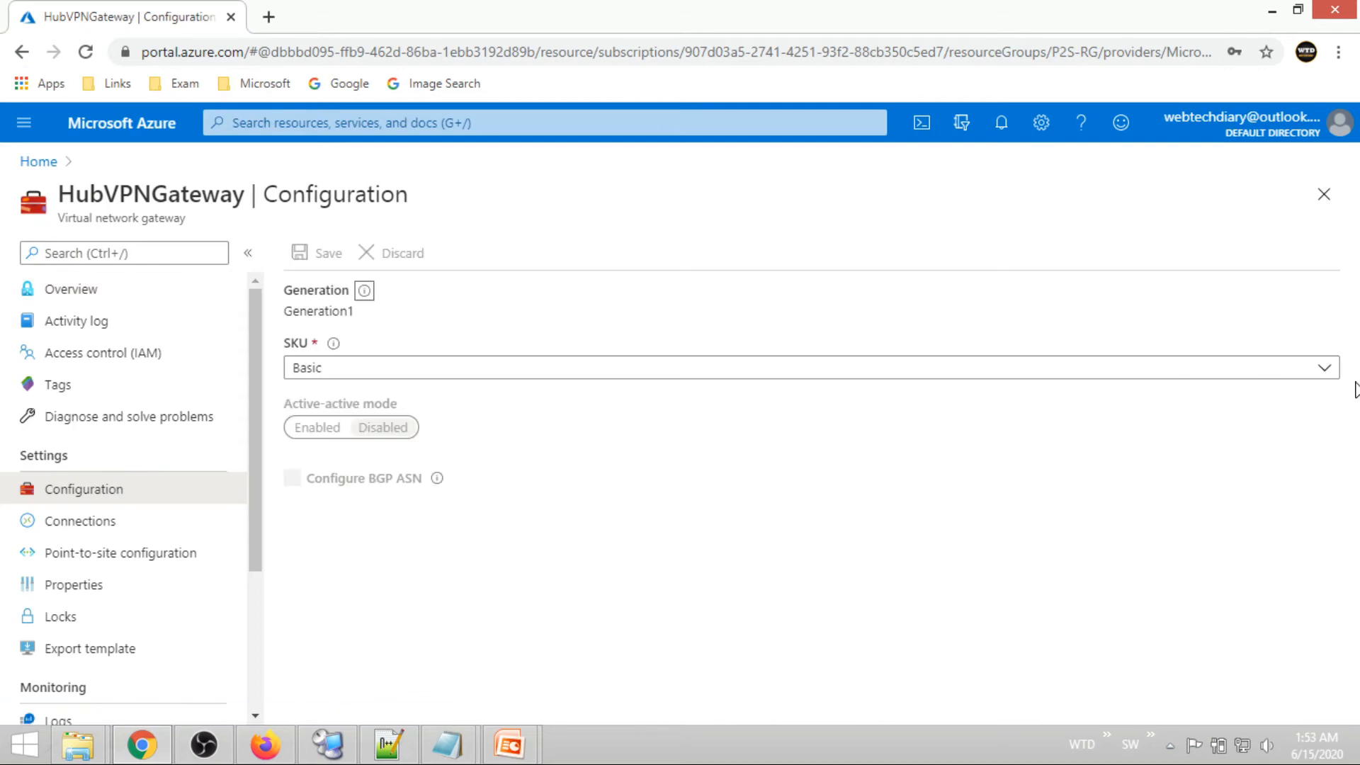
pyautogui.click(1326, 370)
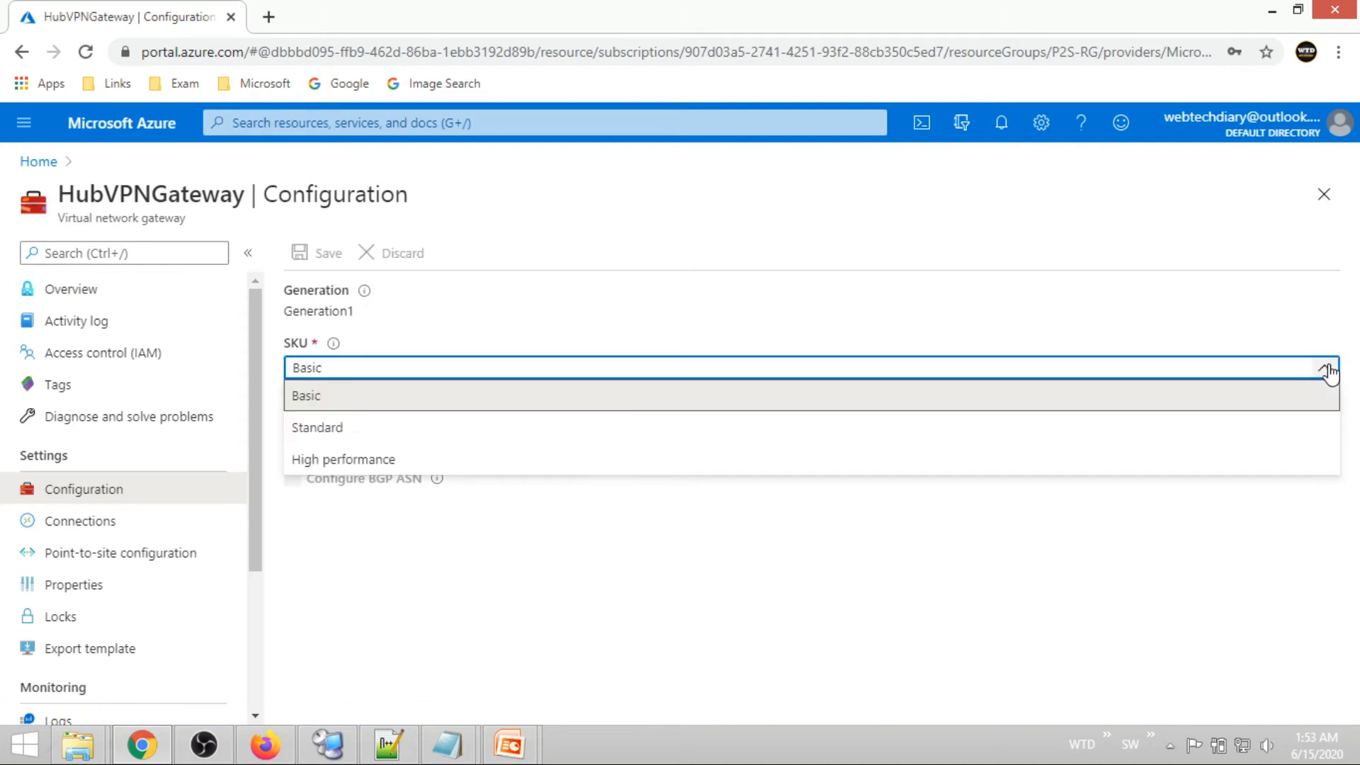
pyautogui.click(1322, 590)
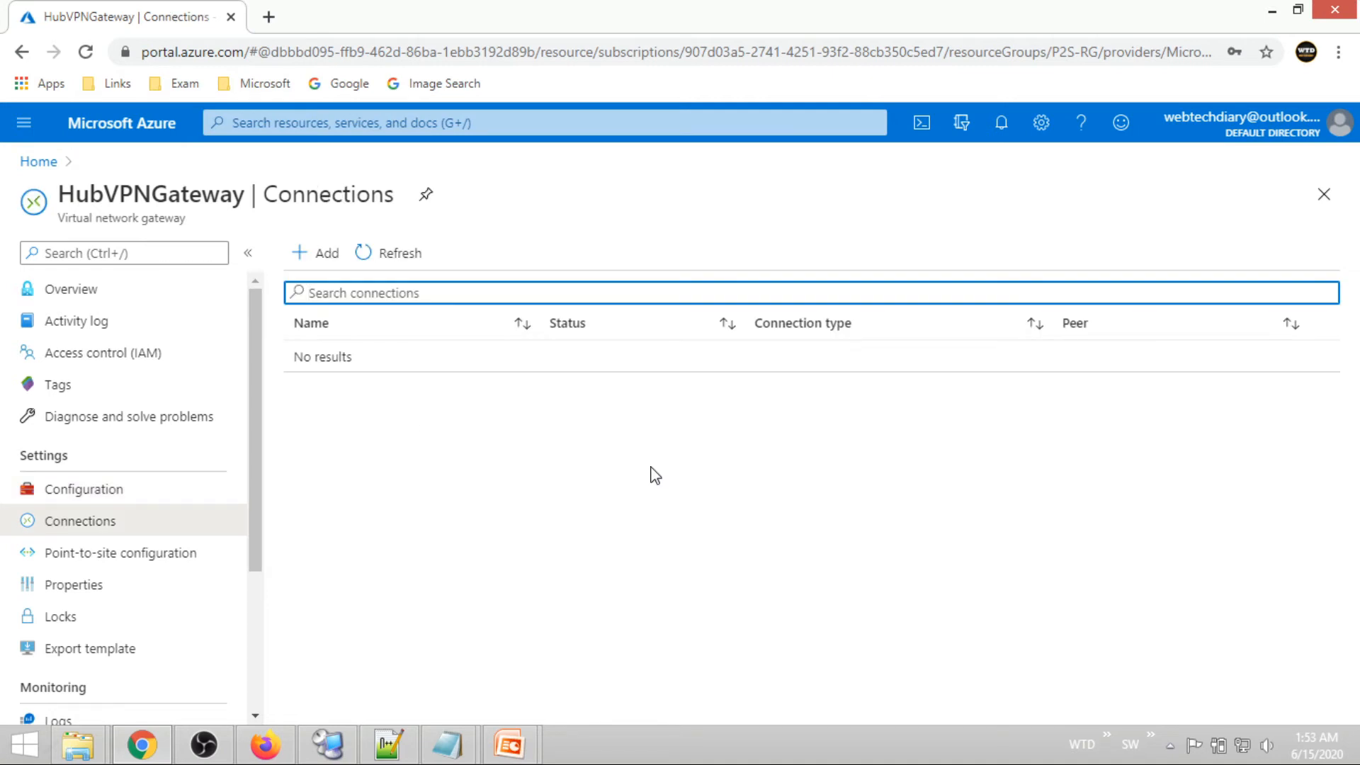
# Configure point-to-site on HubVPNGateway with address pool 98.0.0.0/24 and a root certificate entry named WTDP2SRootCer
pyautogui.click(142, 564)
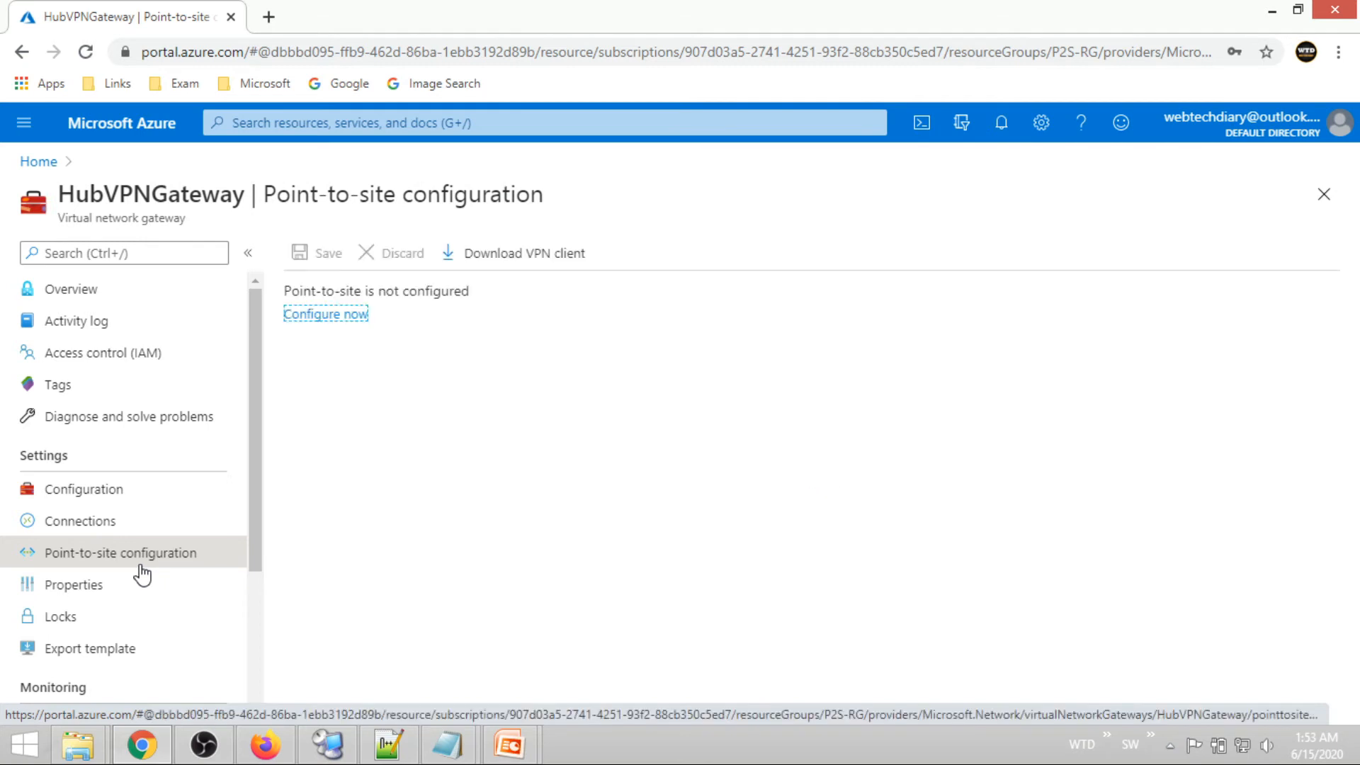
pyautogui.click(334, 324)
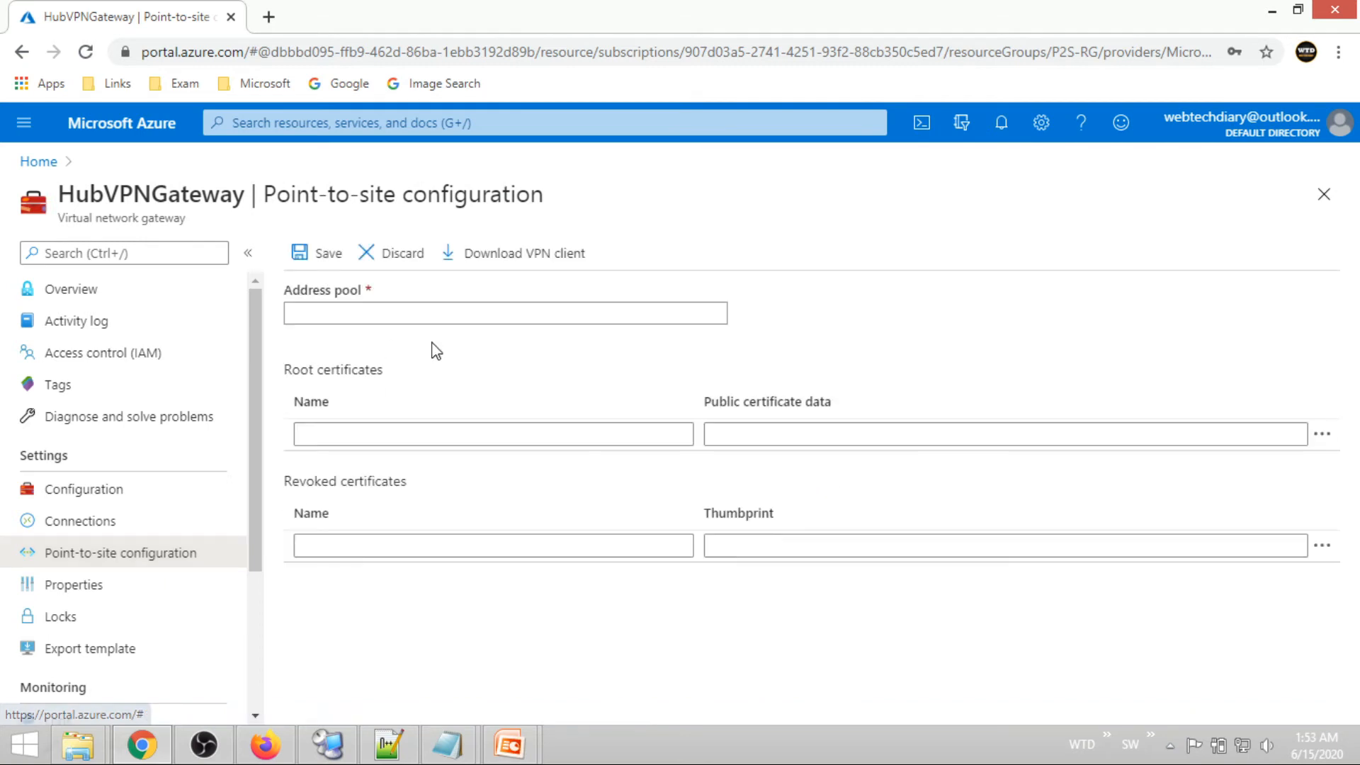
pyautogui.click(445, 316)
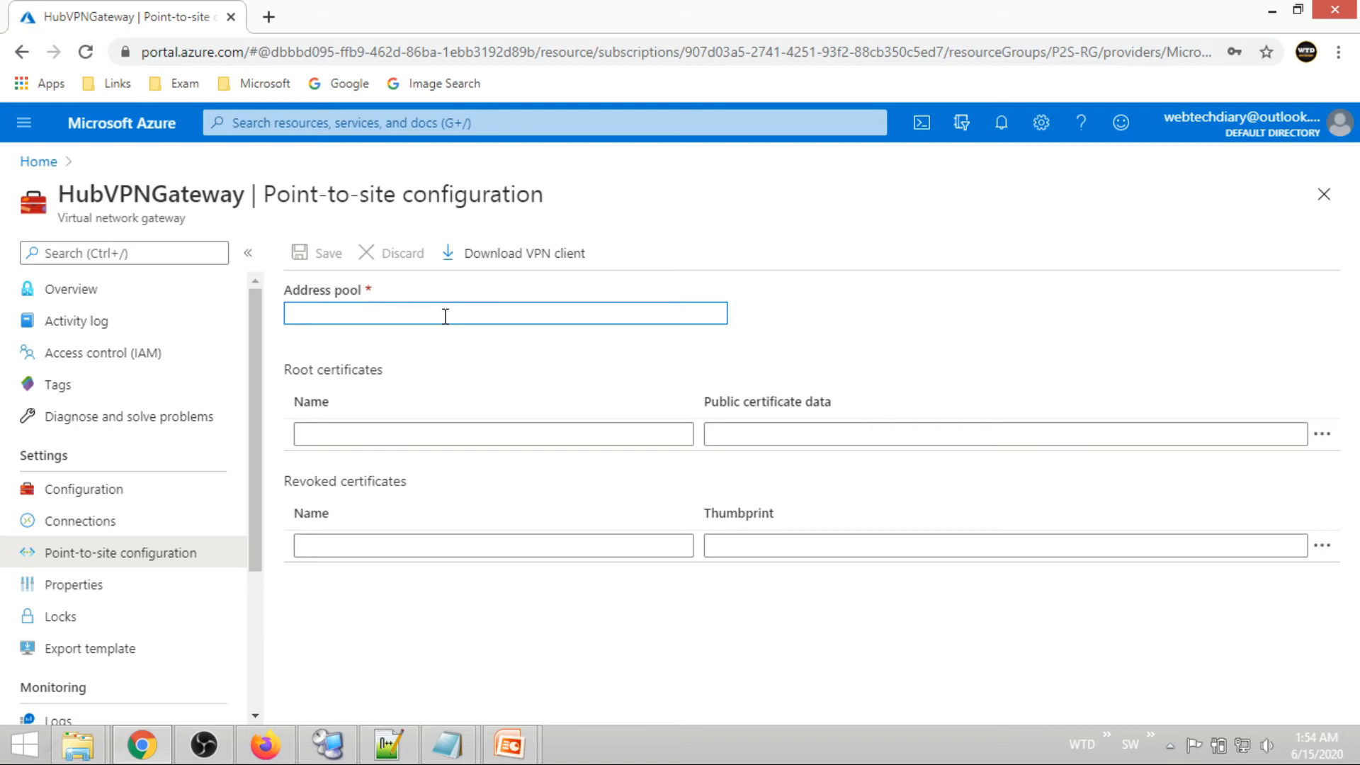
pyautogui.write('98.0.0.0/24')
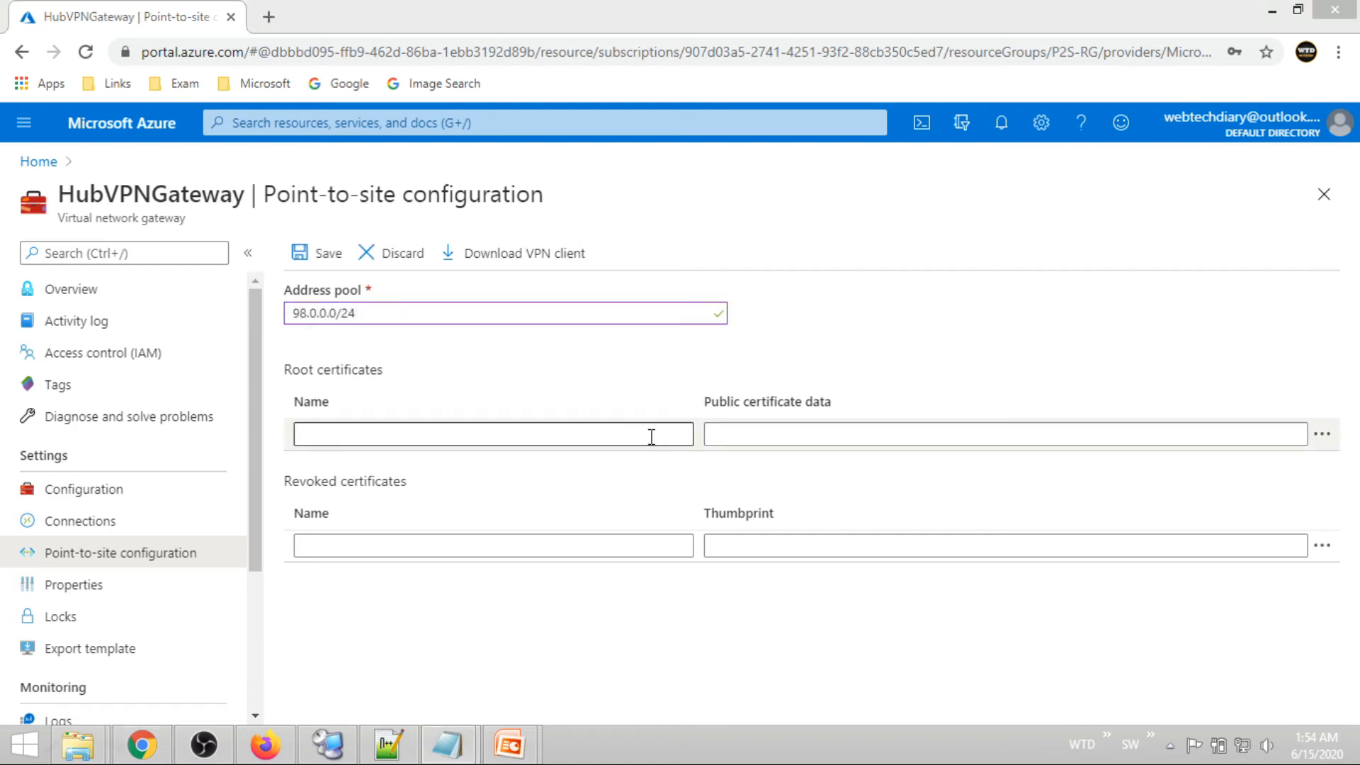
pyautogui.click(486, 433)
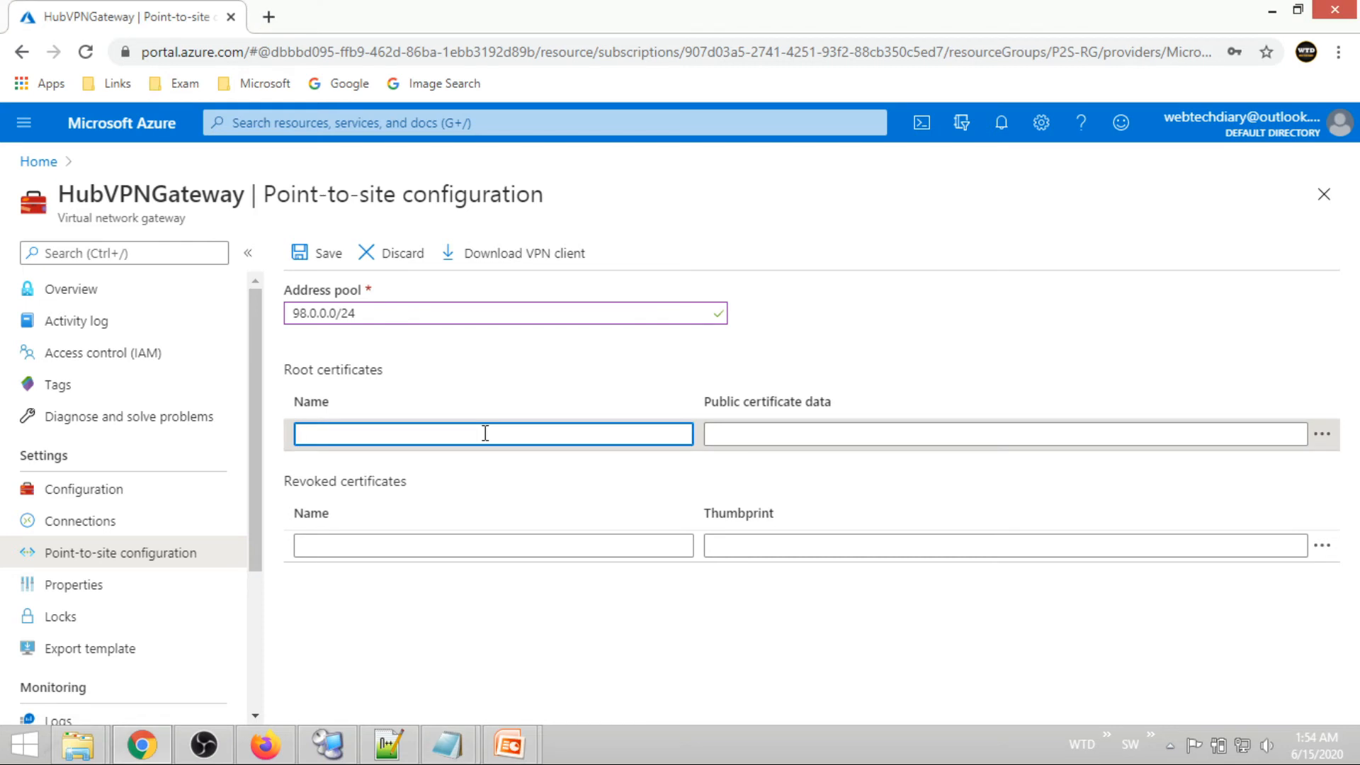
pyautogui.write('WTDP2SRootCer')
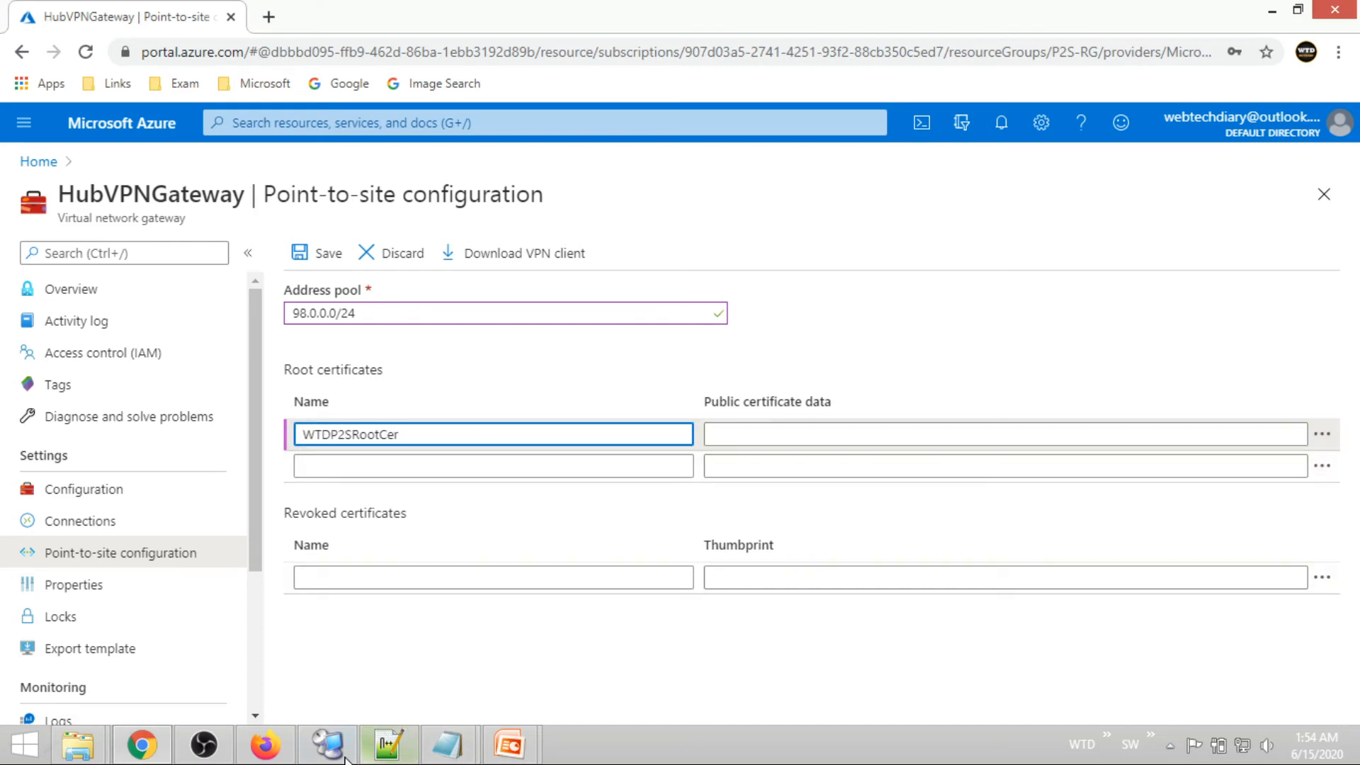
# Switch to DEMO1 in Remote Desktop Connection Manager and open the exported WTDP2SRootCert file in a maximized Notepad window
pyautogui.click(327, 745)
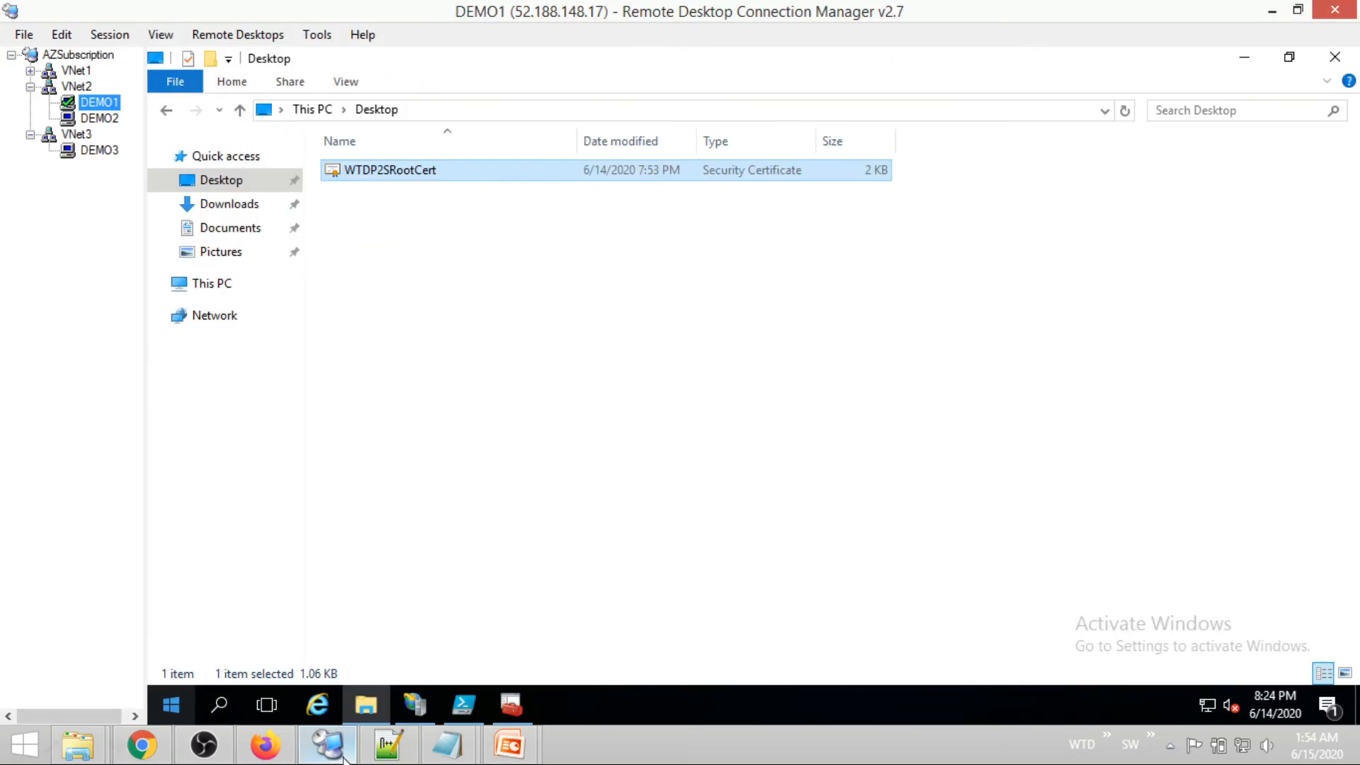
pyautogui.click(407, 173)
pyautogui.rightClick(406, 170)
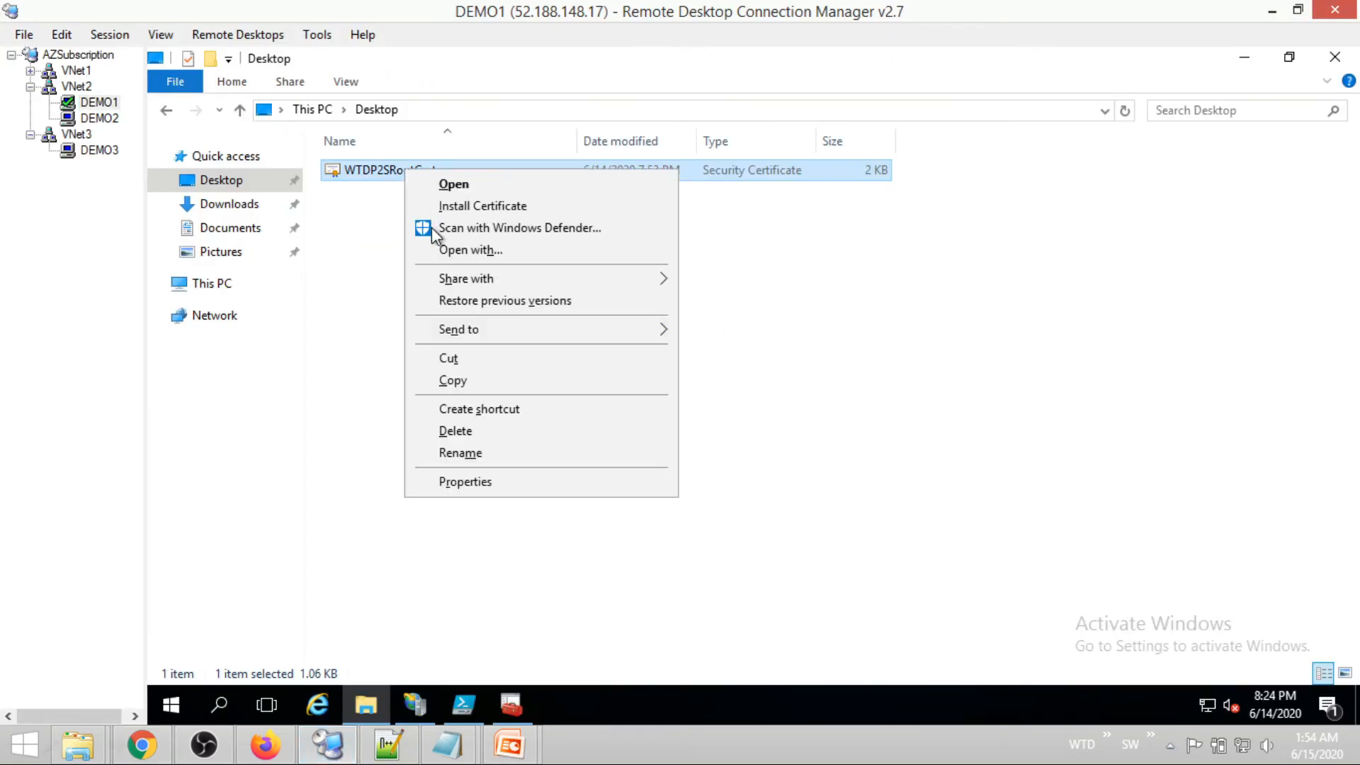
pyautogui.click(446, 254)
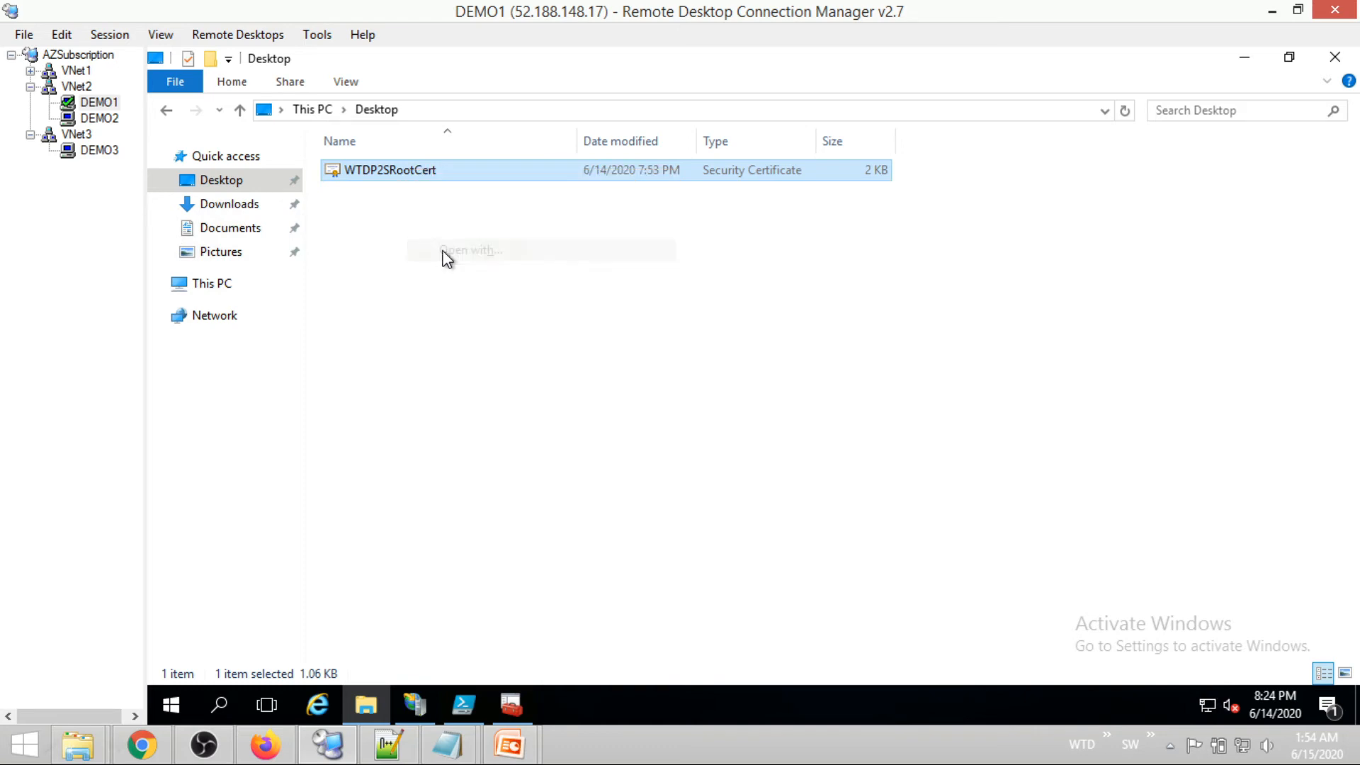
pyautogui.click(641, 430)
pyautogui.doubleClick(652, 457)
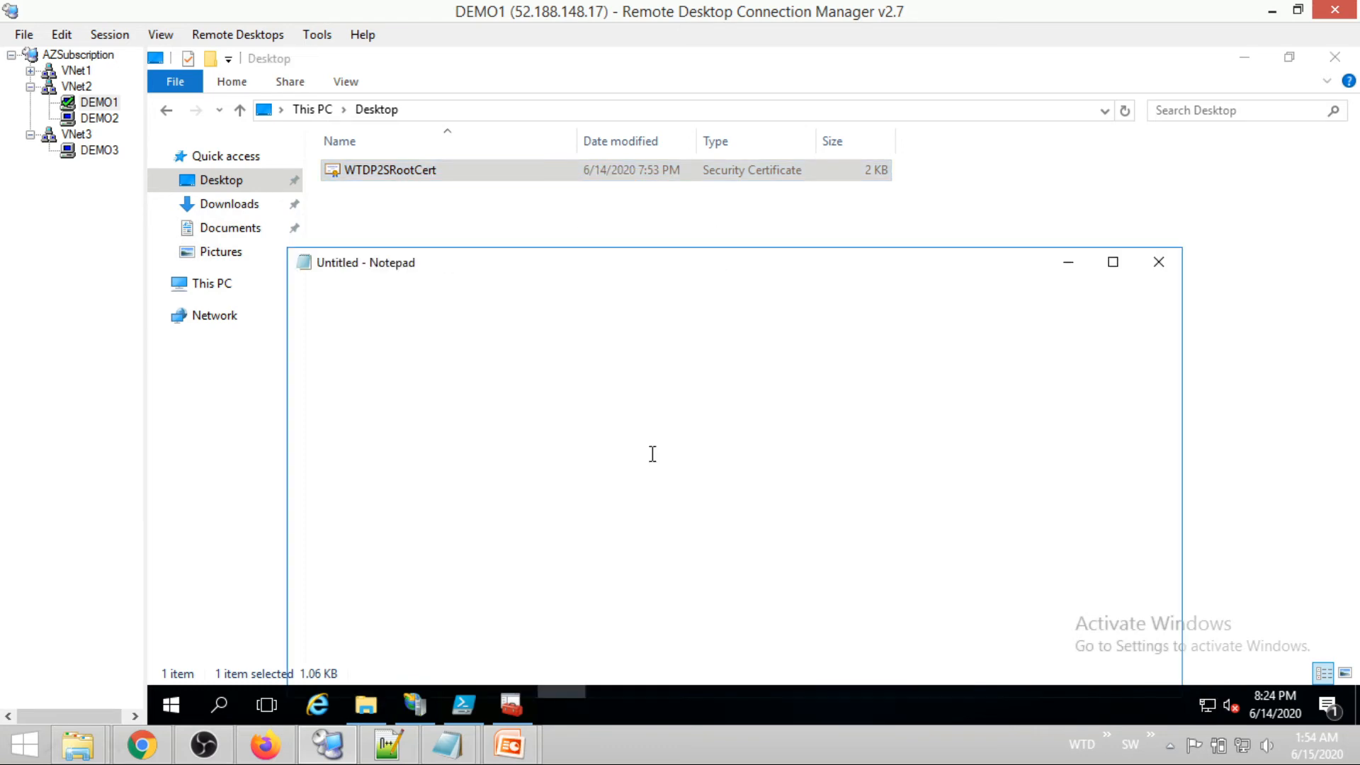
pyautogui.click(1114, 261)
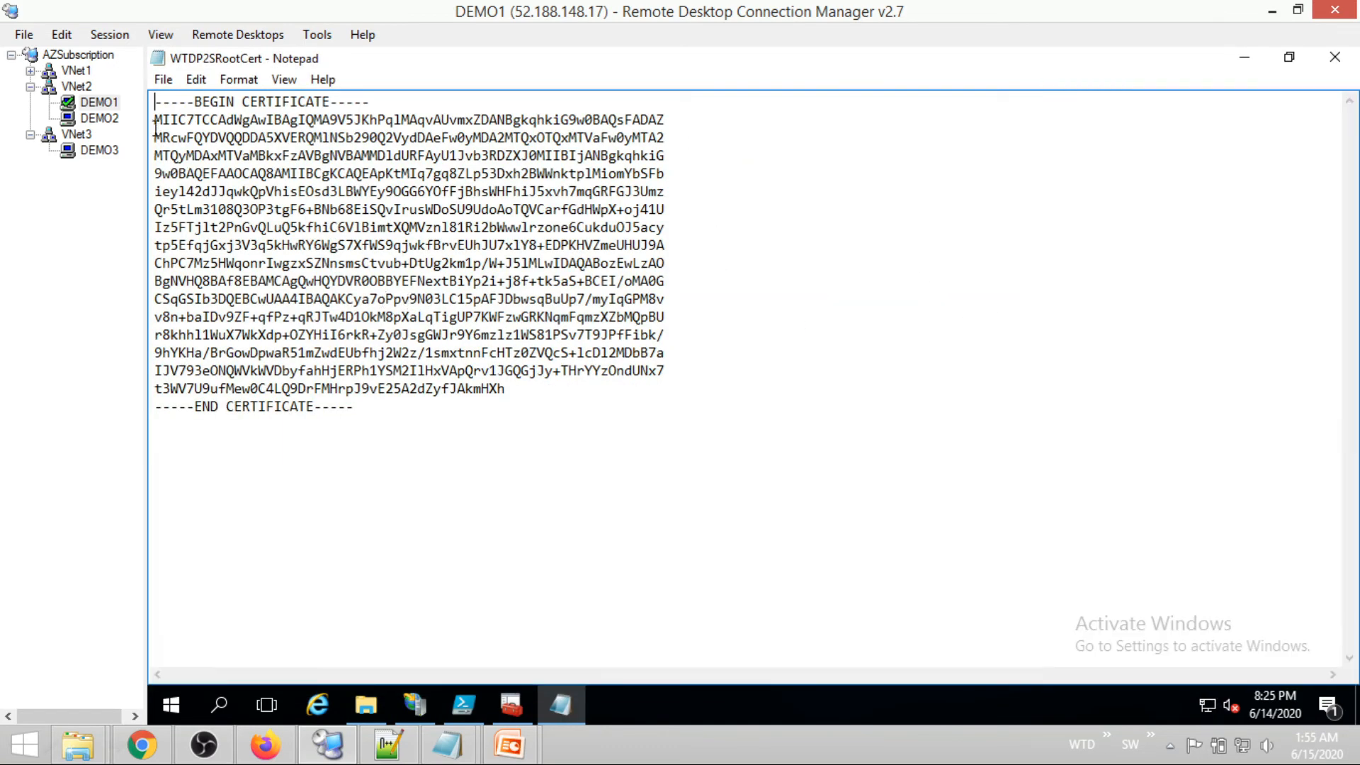
# Copy the certificate text between the BEGIN and END lines into the root certificate's public certificate data in the Azure portal
pyautogui.moveTo(154, 119); pyautogui.dragTo(505, 388)
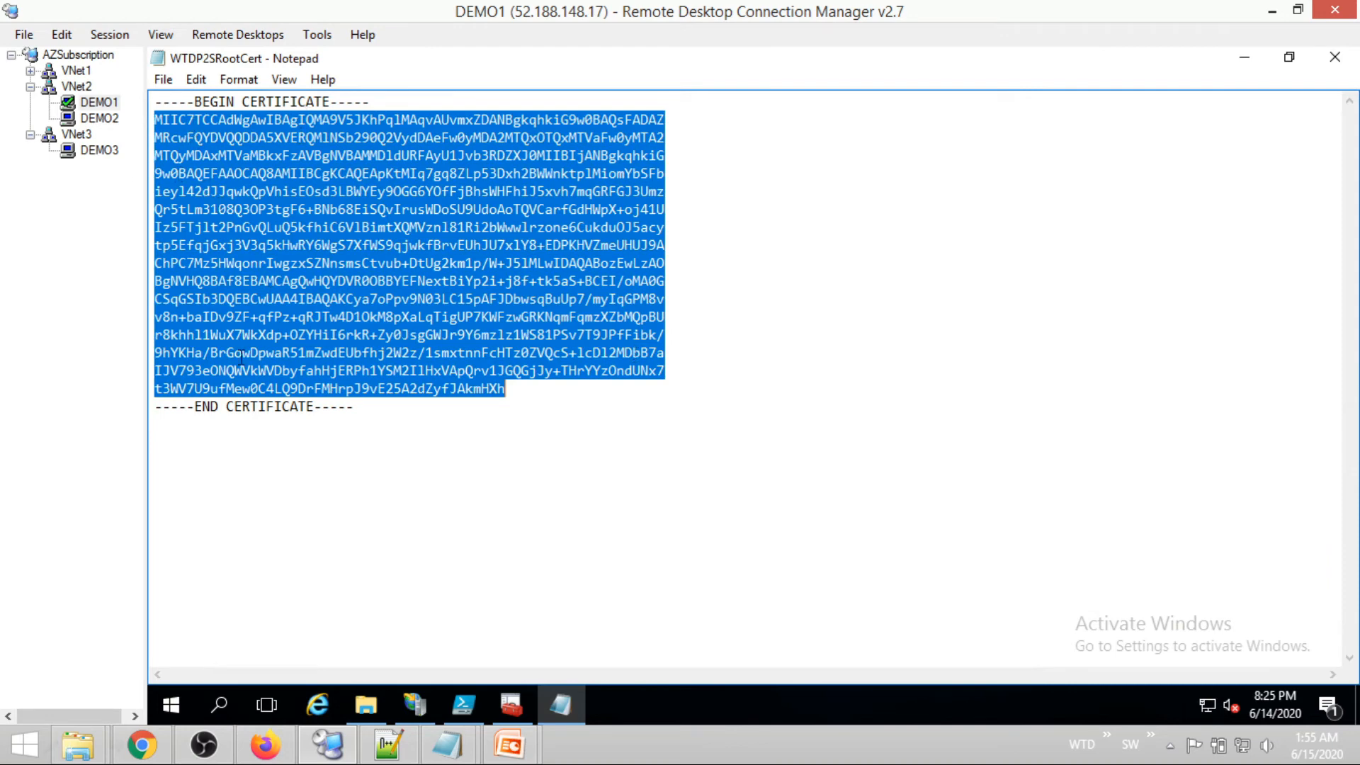
pyautogui.rightClick(401, 321)
pyautogui.click(453, 384)
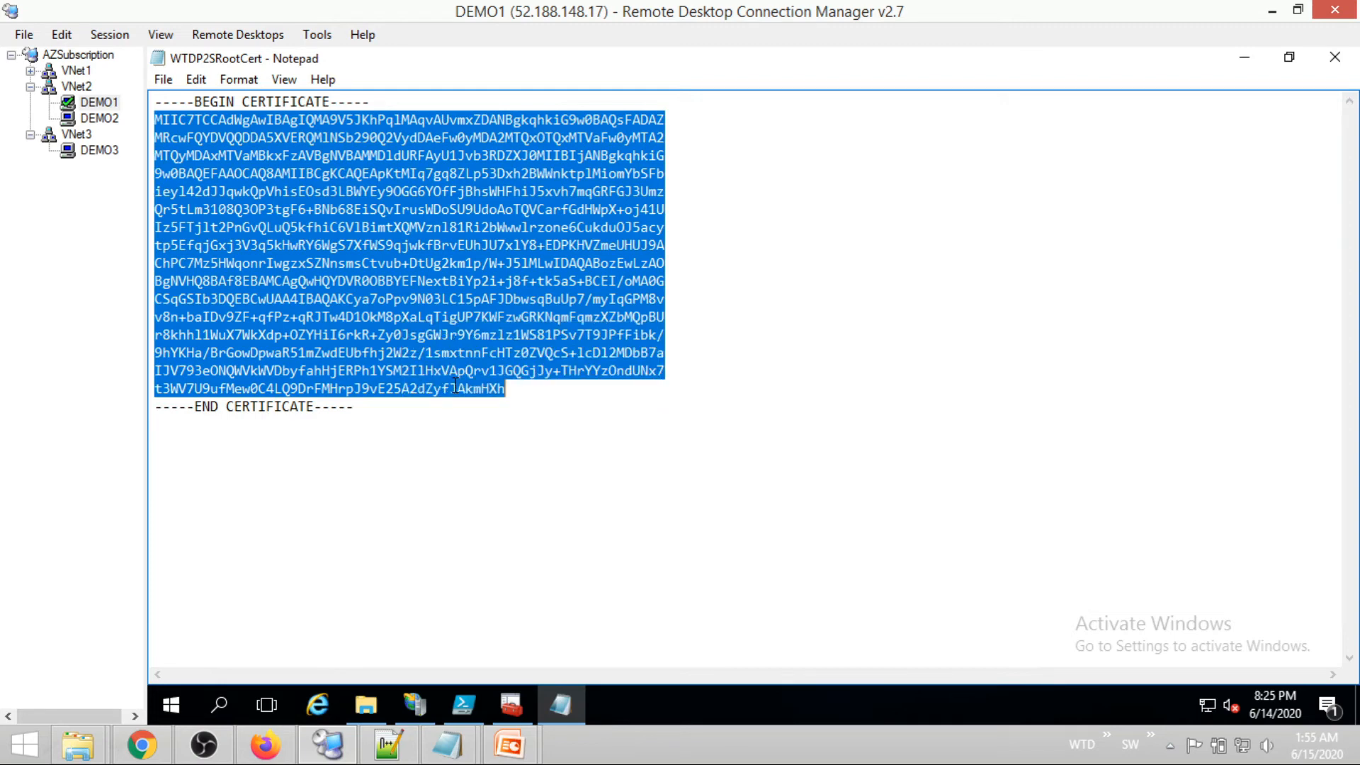
pyautogui.click(144, 755)
pyautogui.click(726, 432)
pyautogui.hotkey('ctrl', 'v')
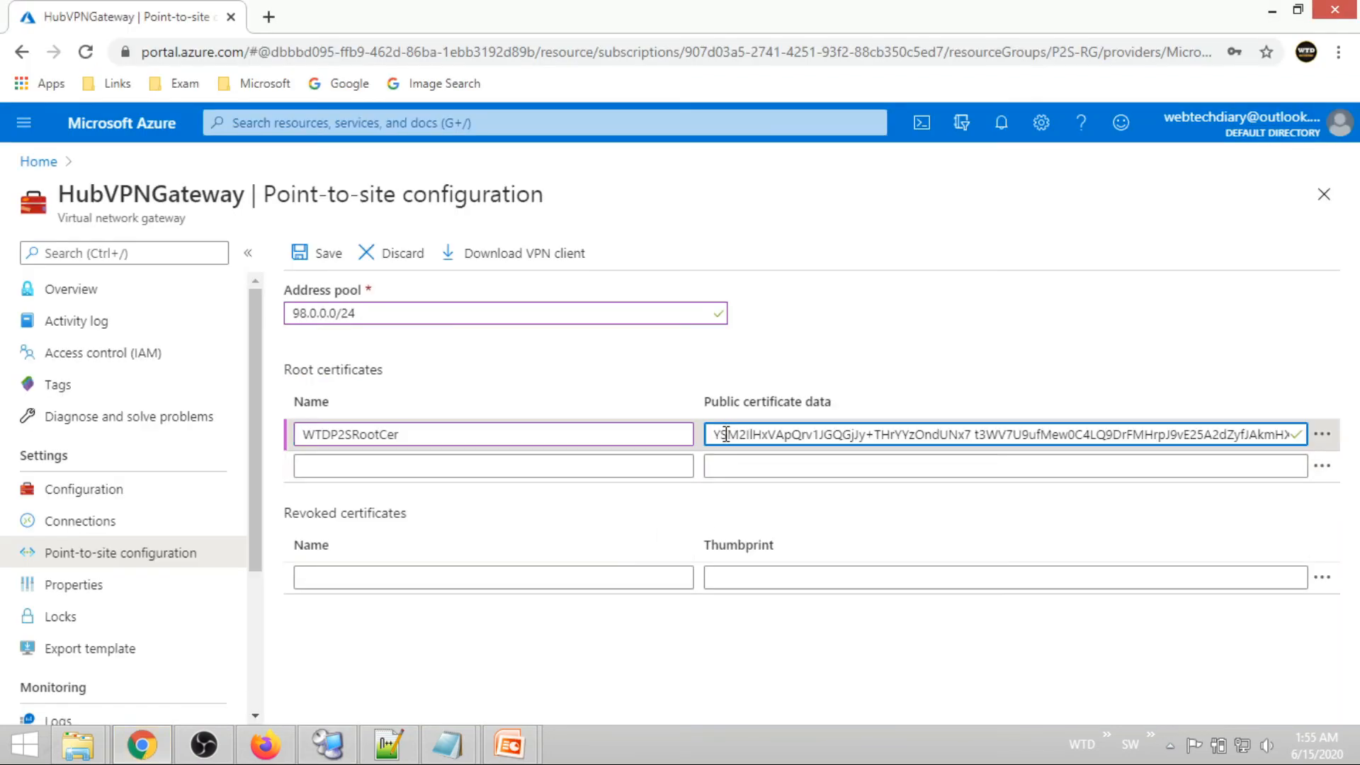
# Save HubVPNGateway's point-to-site configuration and check the portal notifications for the save
pyautogui.click(312, 256)
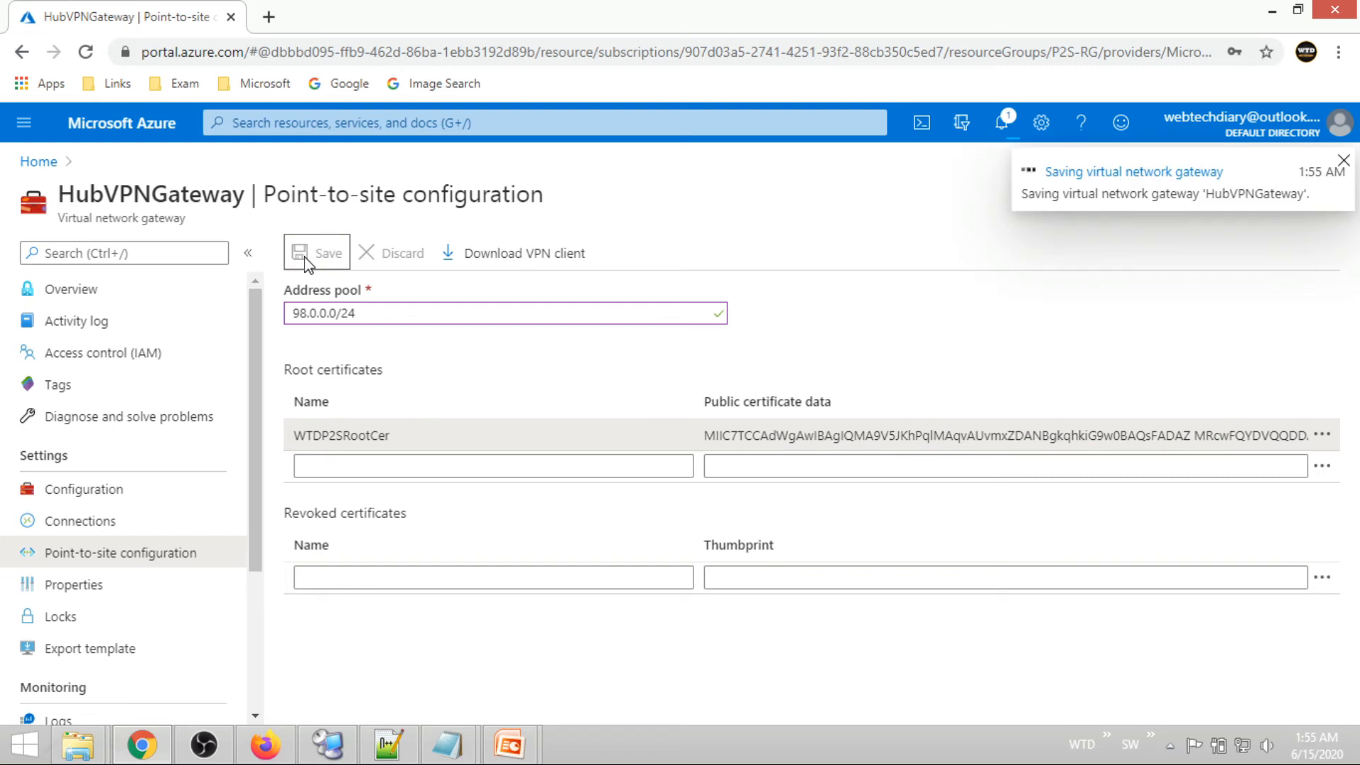
pyautogui.click(1013, 130)
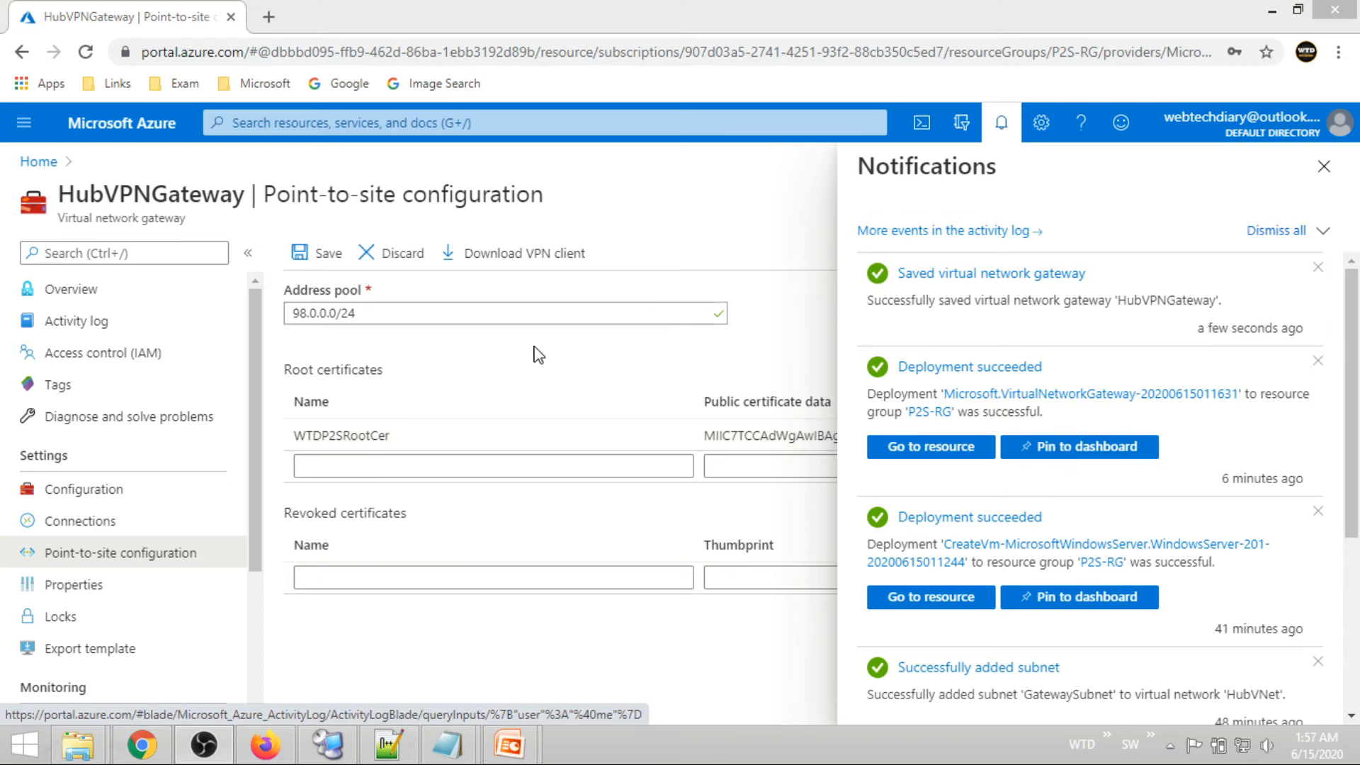
pyautogui.click(1324, 167)
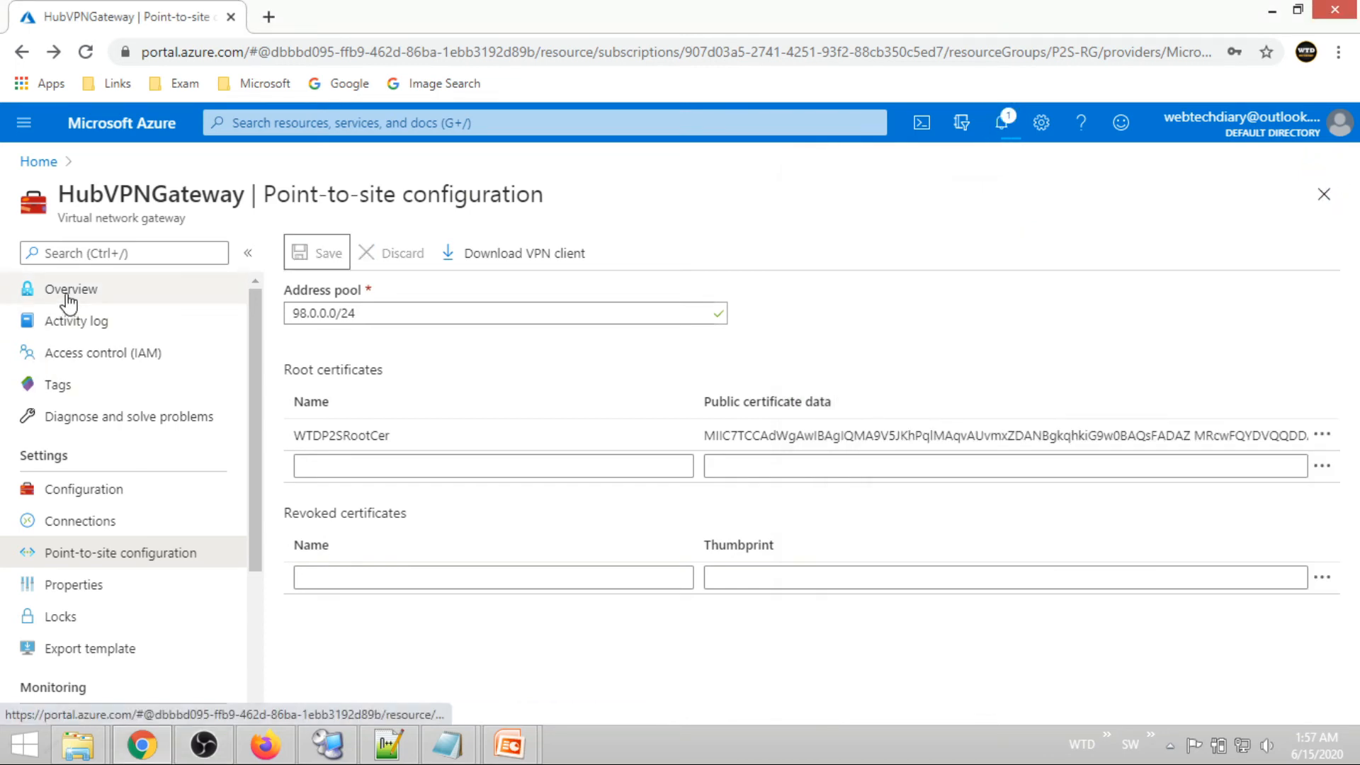
# Reopen HubVPNGateway's point-to-site configuration from the portal's recent resources and download the VPN client package
pyautogui.click(67, 296)
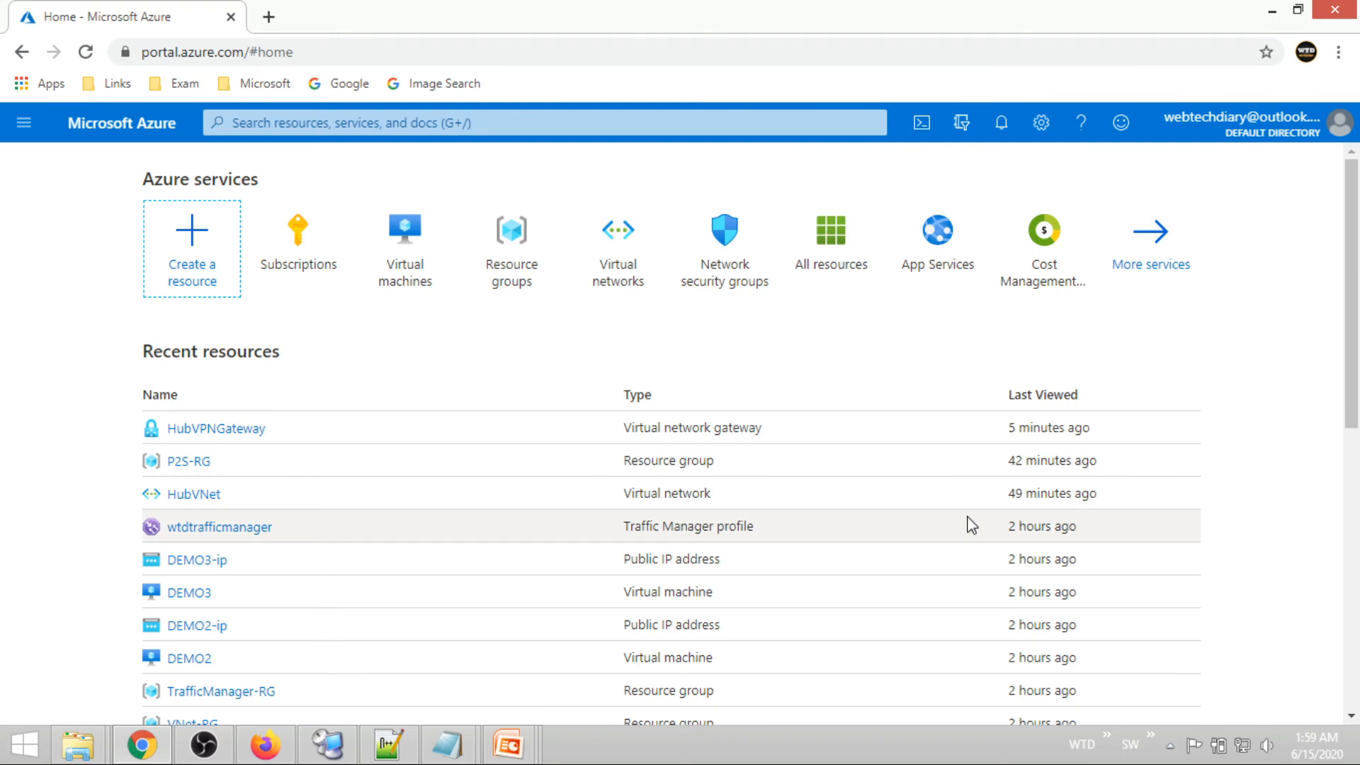
pyautogui.click(225, 429)
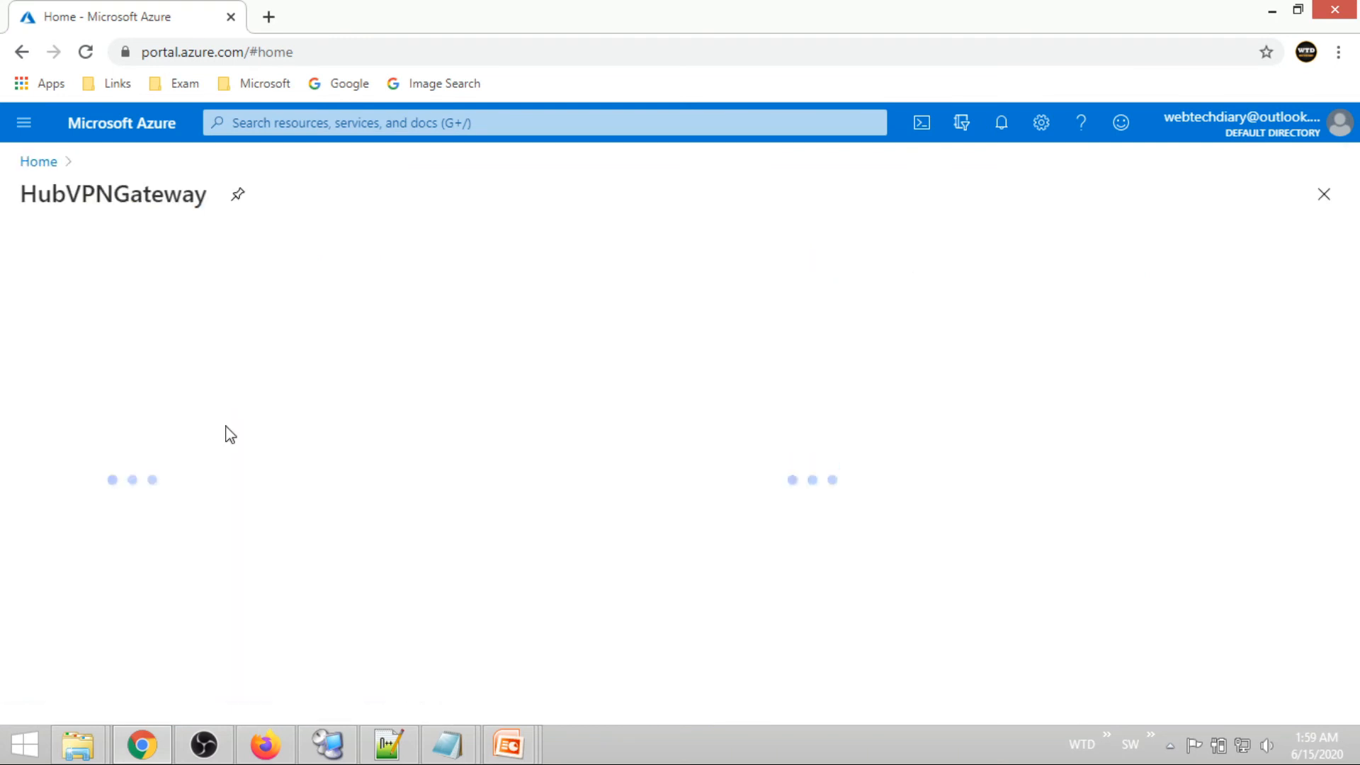
pyautogui.click(84, 555)
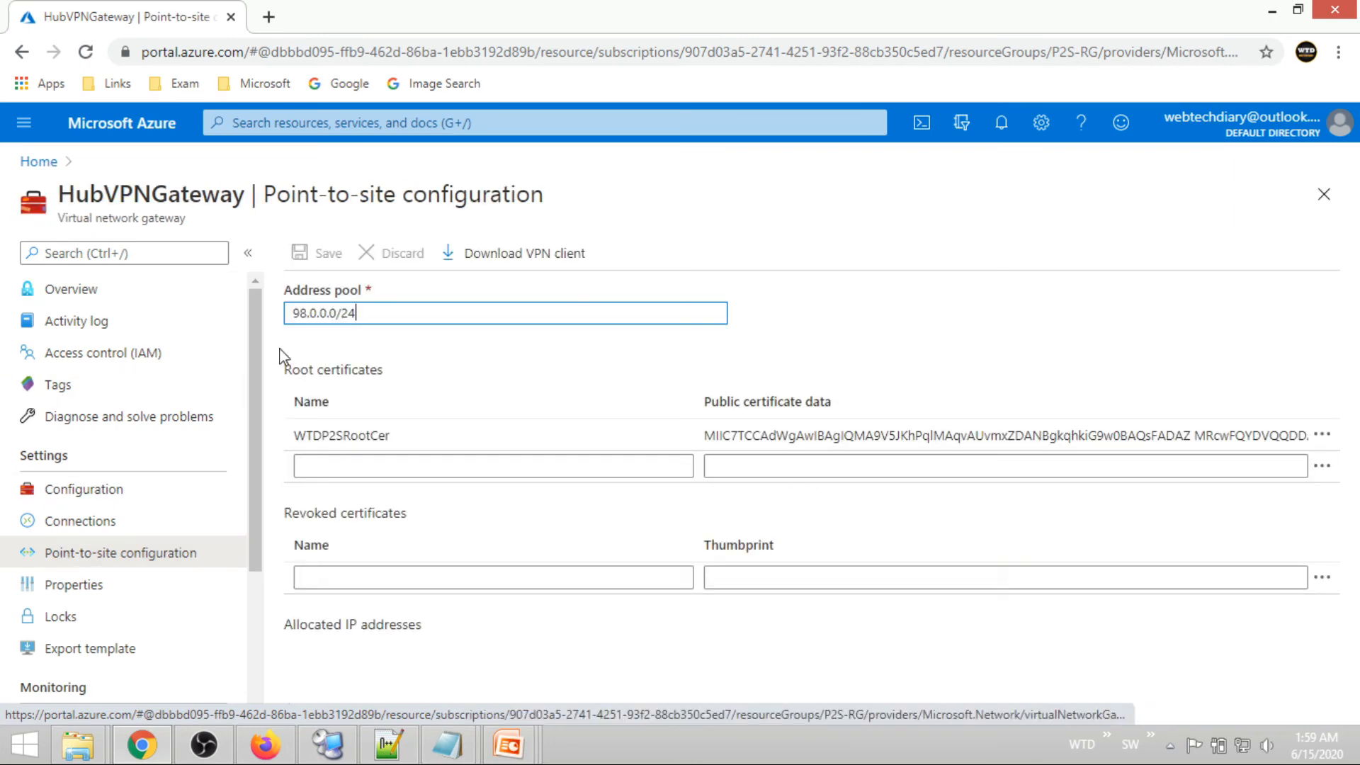
pyautogui.click(535, 253)
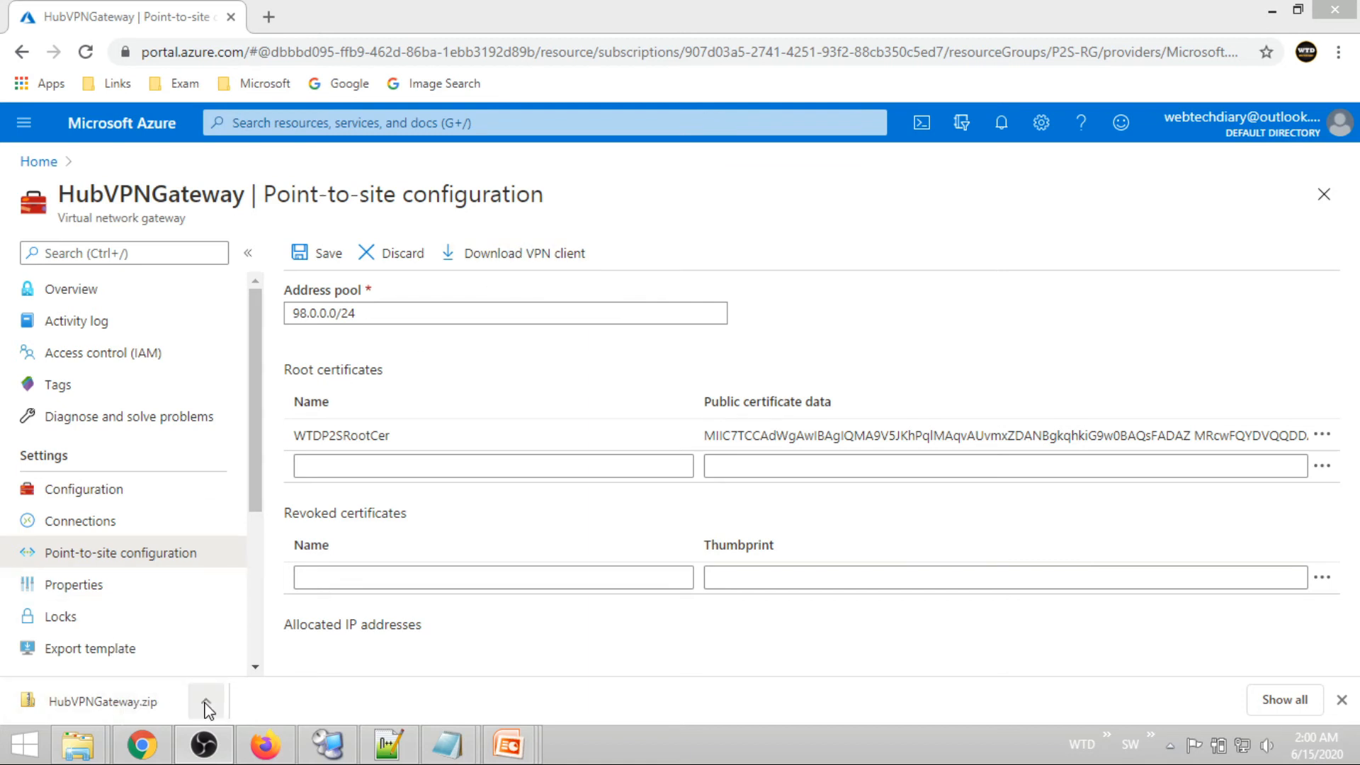
# Extract HubVPNGateway.zip to C:\Users\Admin\Downloads\HubVPNGateway and open the extracted WindowsAmd64 folder
pyautogui.click(135, 717)
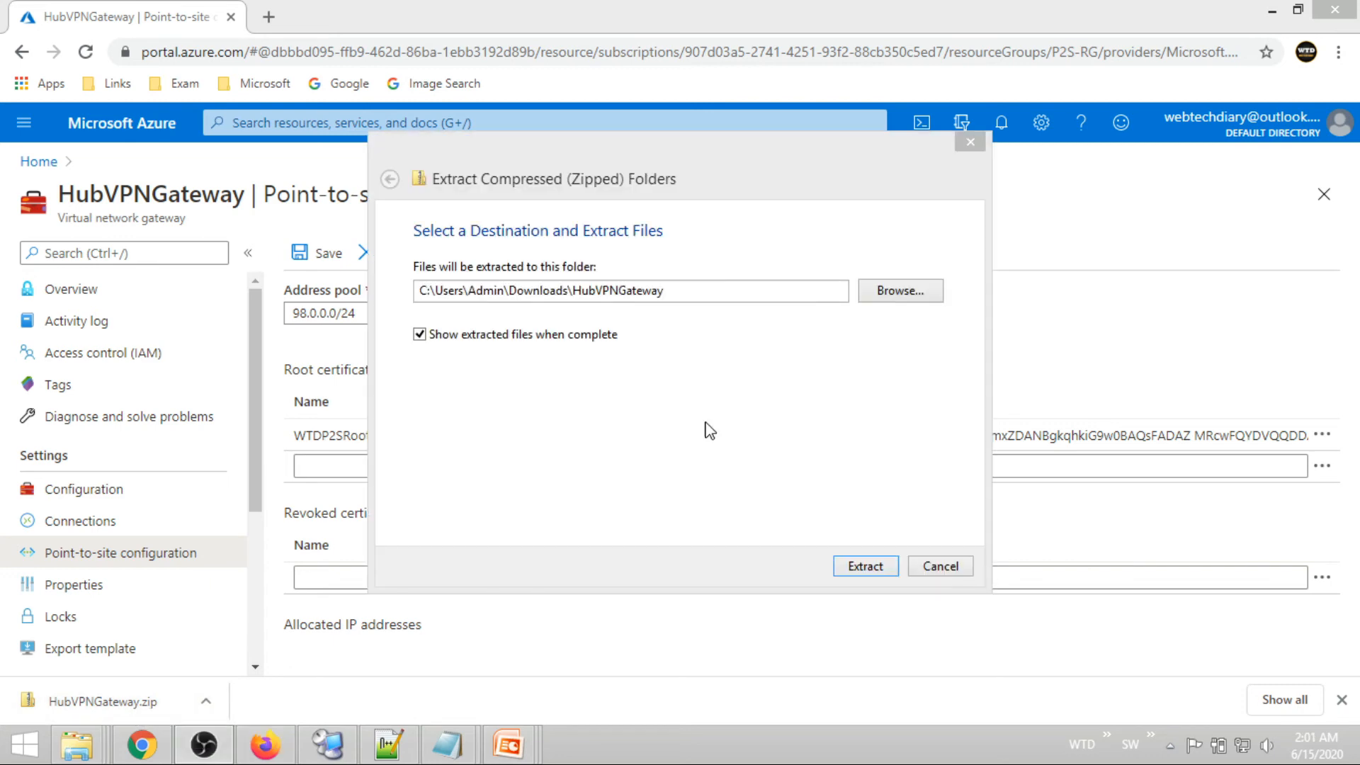
pyautogui.click(865, 566)
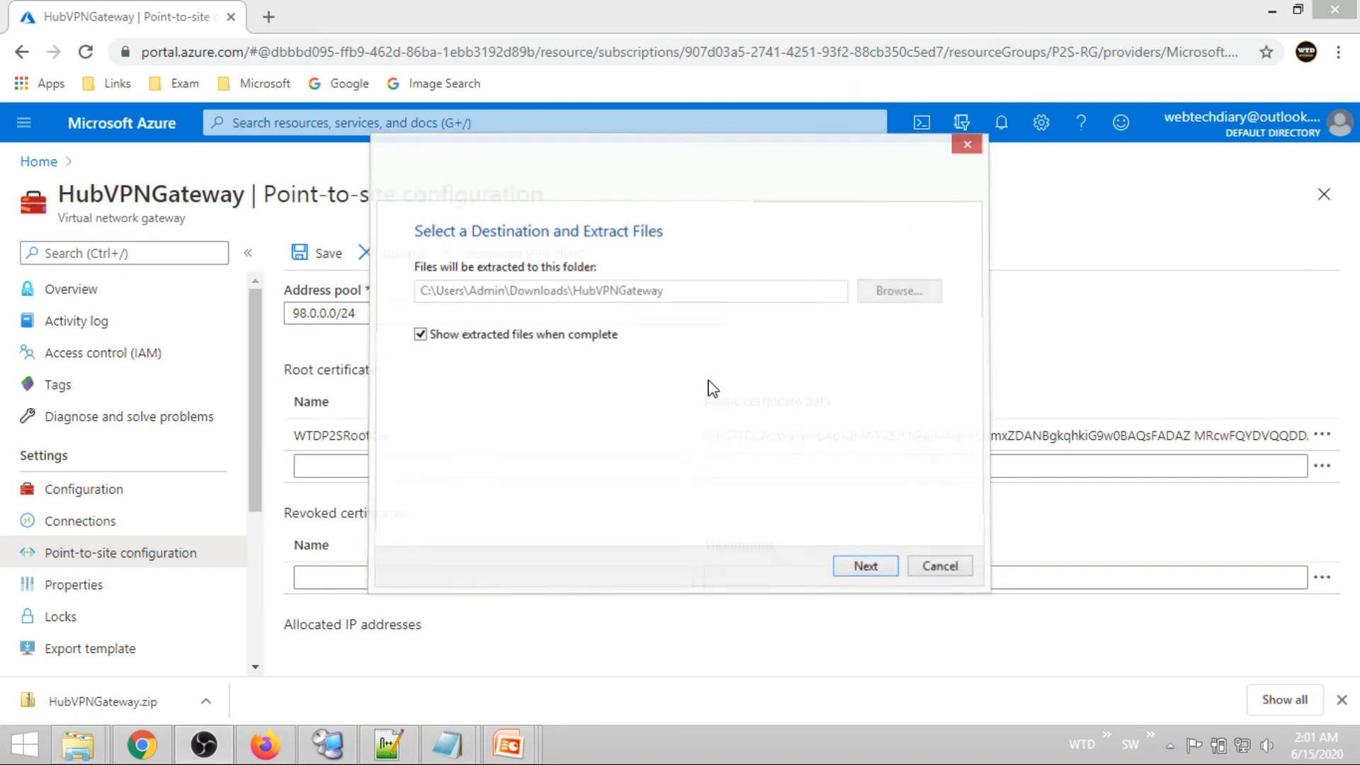
pyautogui.moveTo(740, 147); pyautogui.dragTo(688, 130)
pyautogui.click(899, 122)
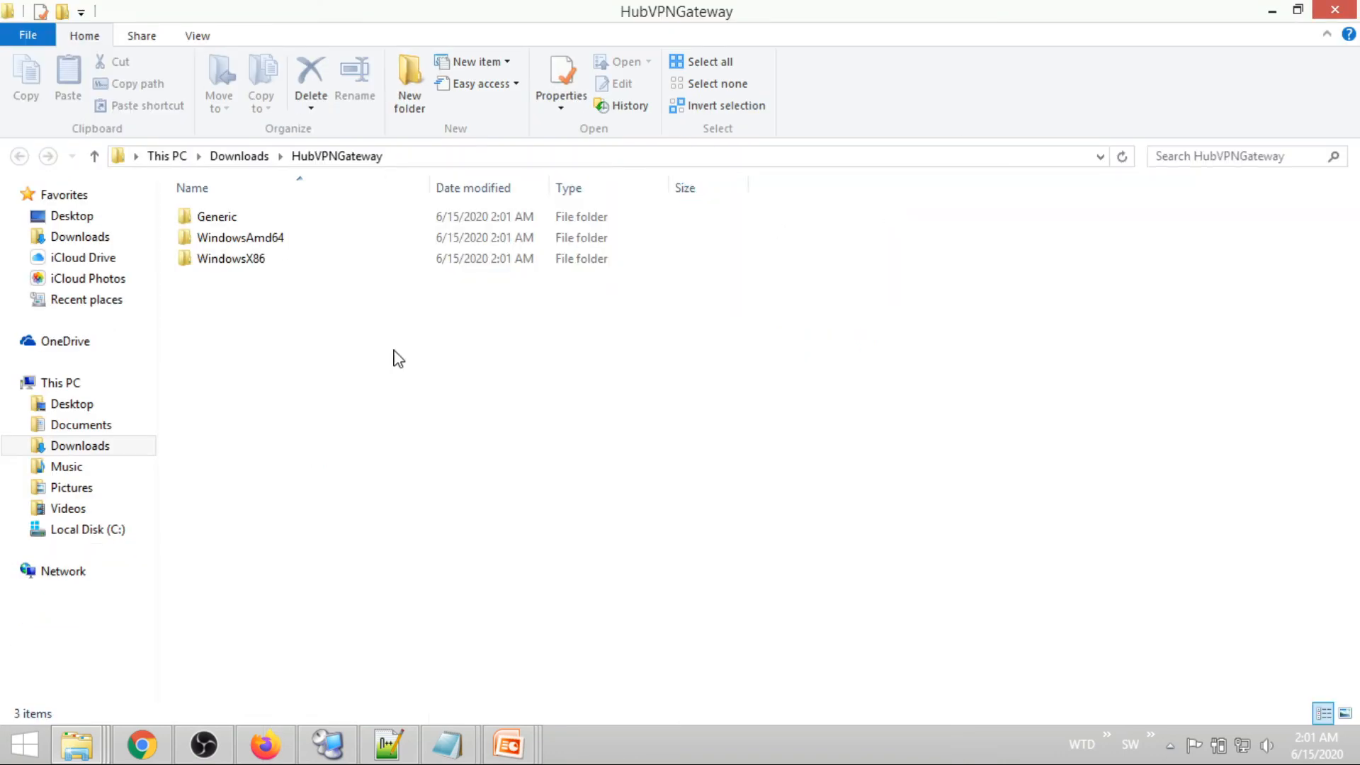
pyautogui.click(255, 263)
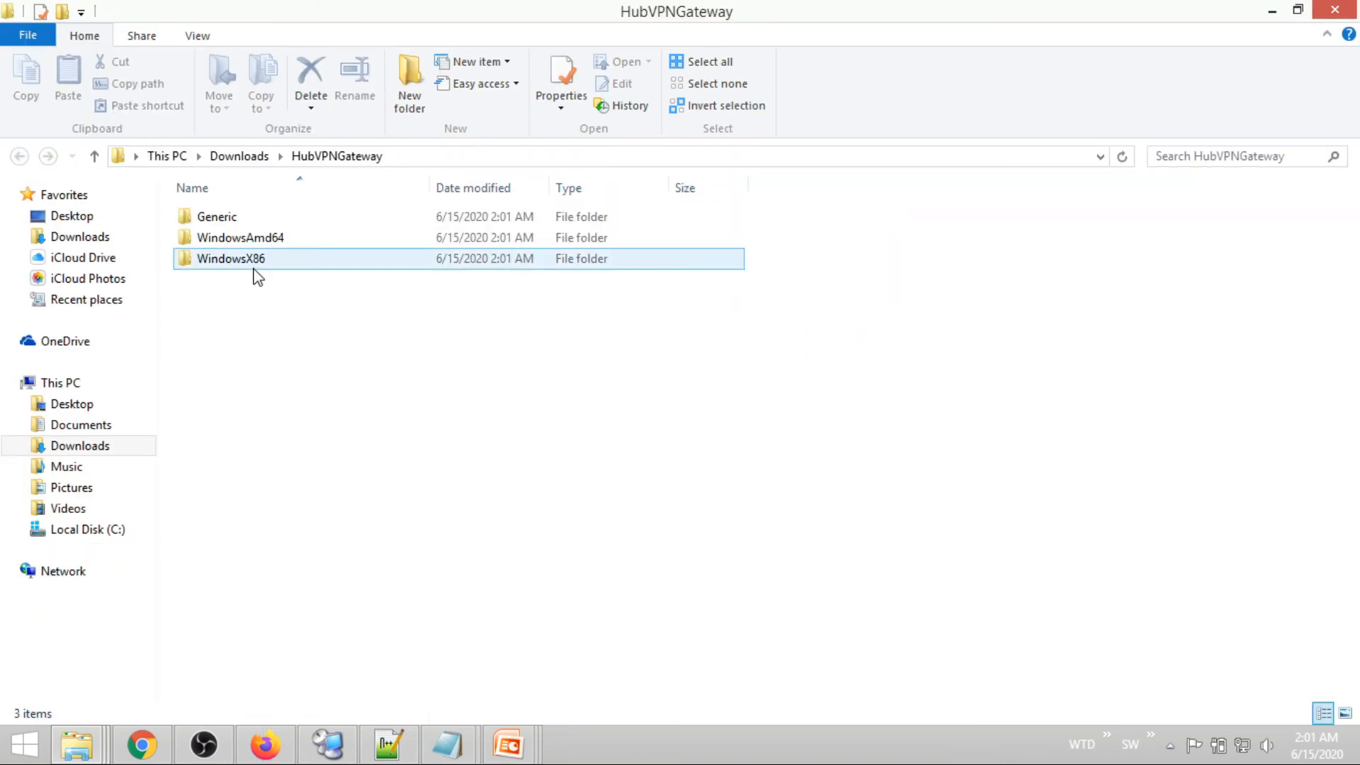
pyautogui.click(250, 239)
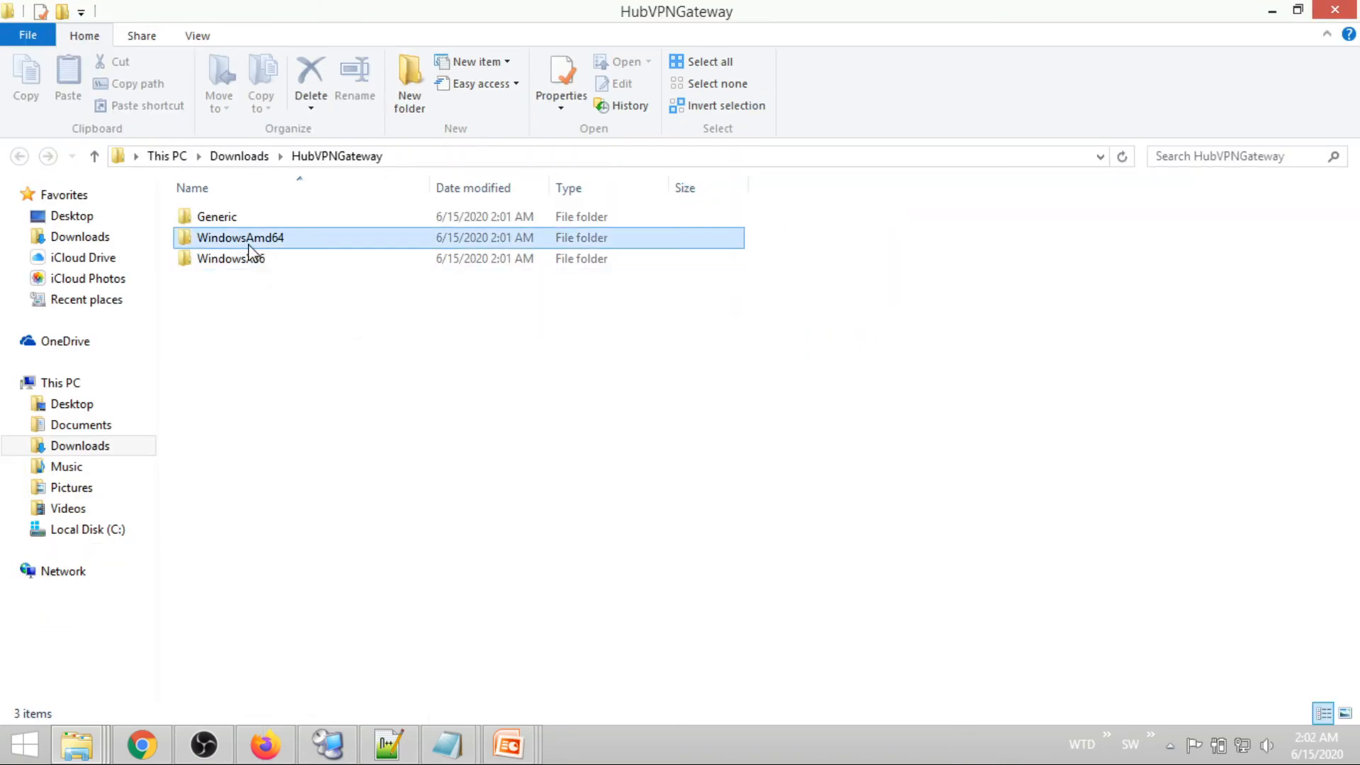
pyautogui.press('Return')
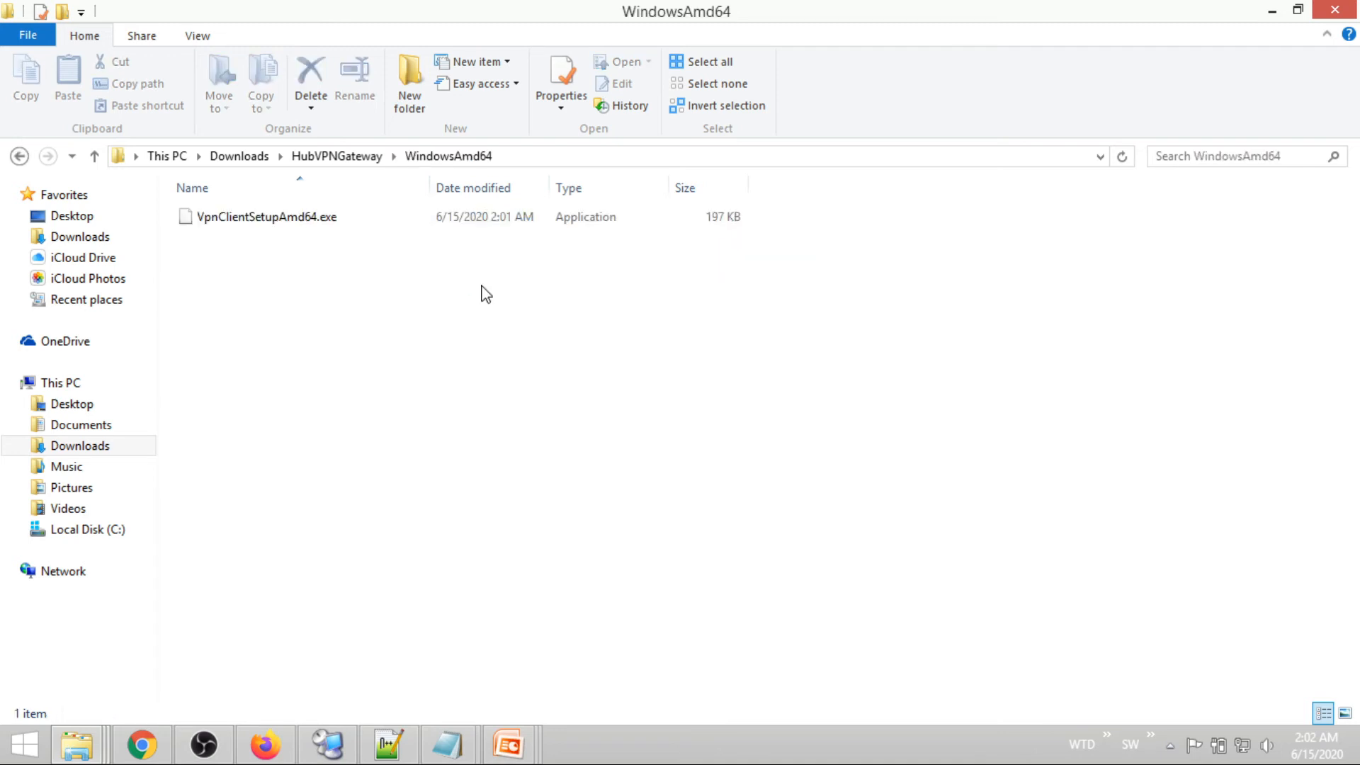
# Run VpnClientSetupAmd64.exe as administrator, override the SmartScreen block and accept installing the VPN client for HubVNet
pyautogui.click(268, 226)
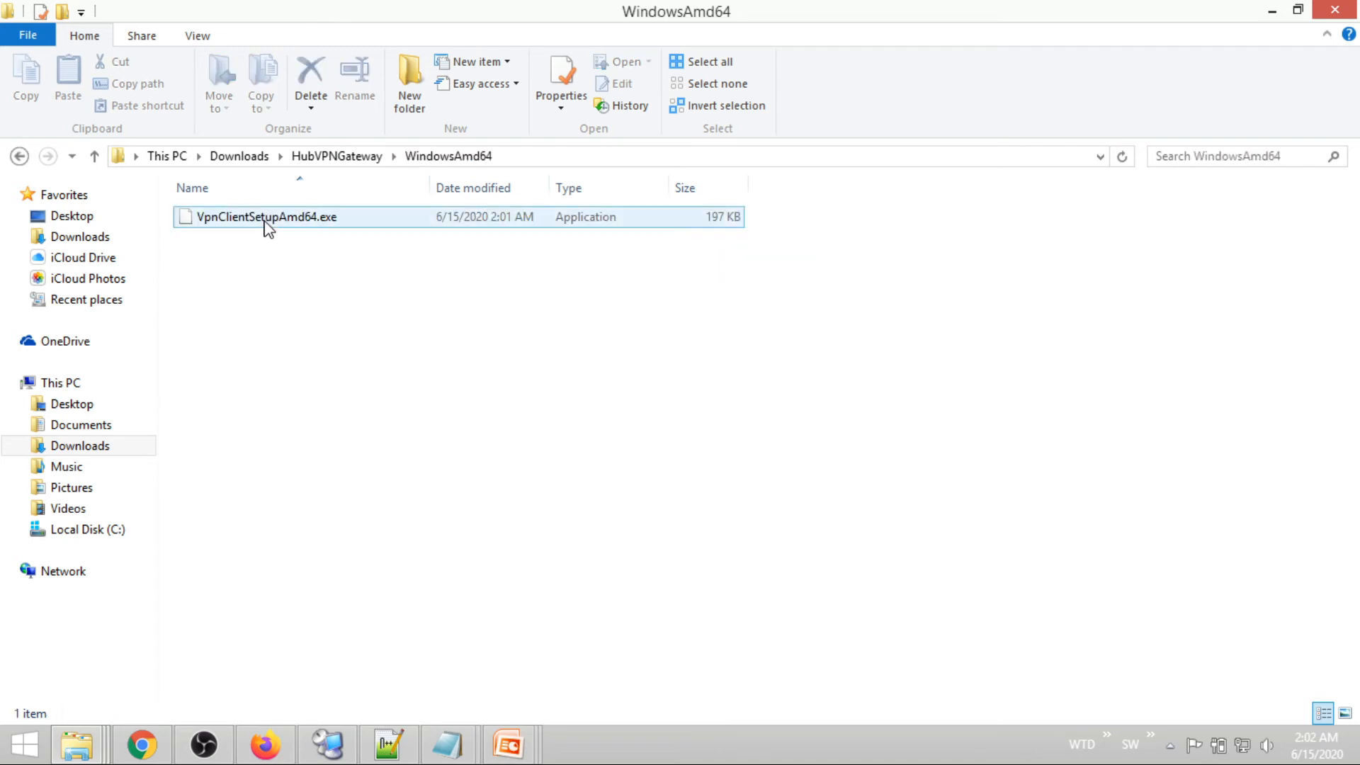
pyautogui.click(268, 226)
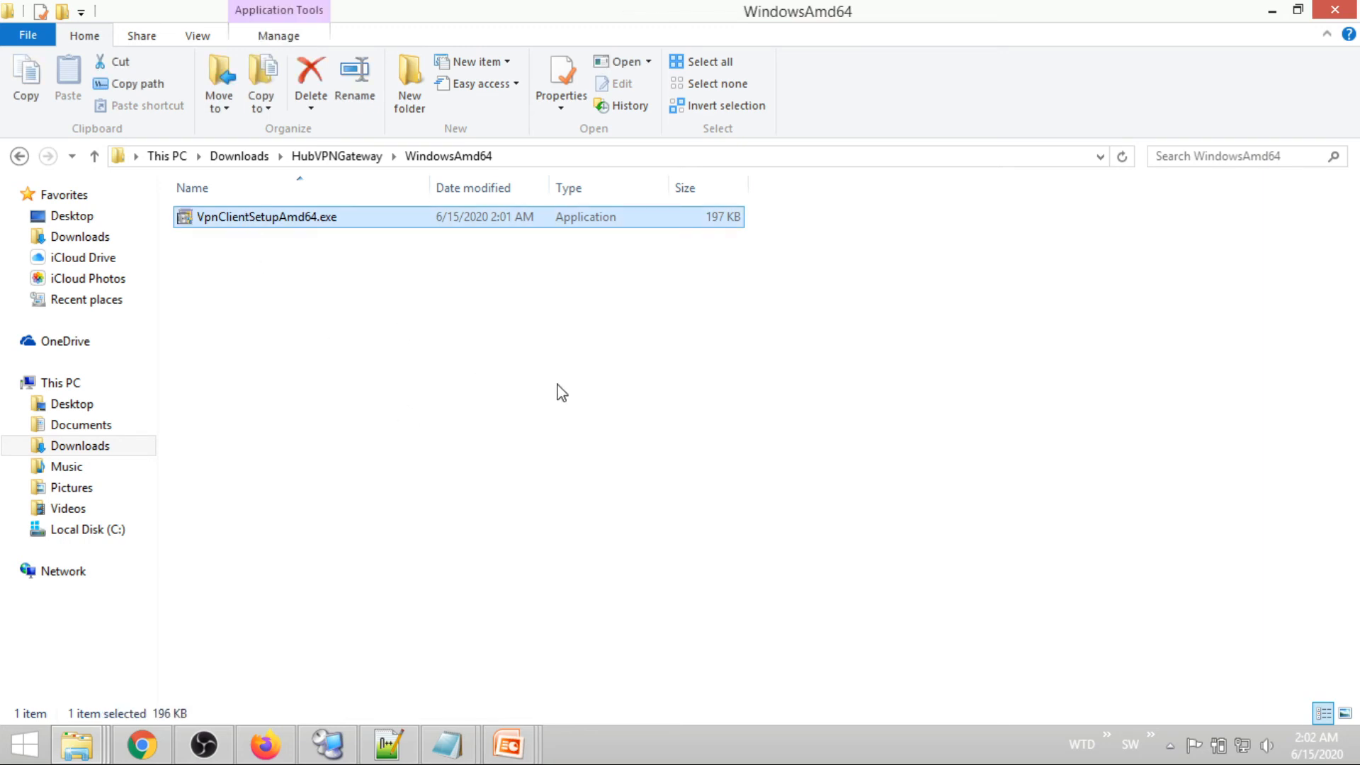
pyautogui.doubleClick(258, 217)
pyautogui.rightClick(258, 216)
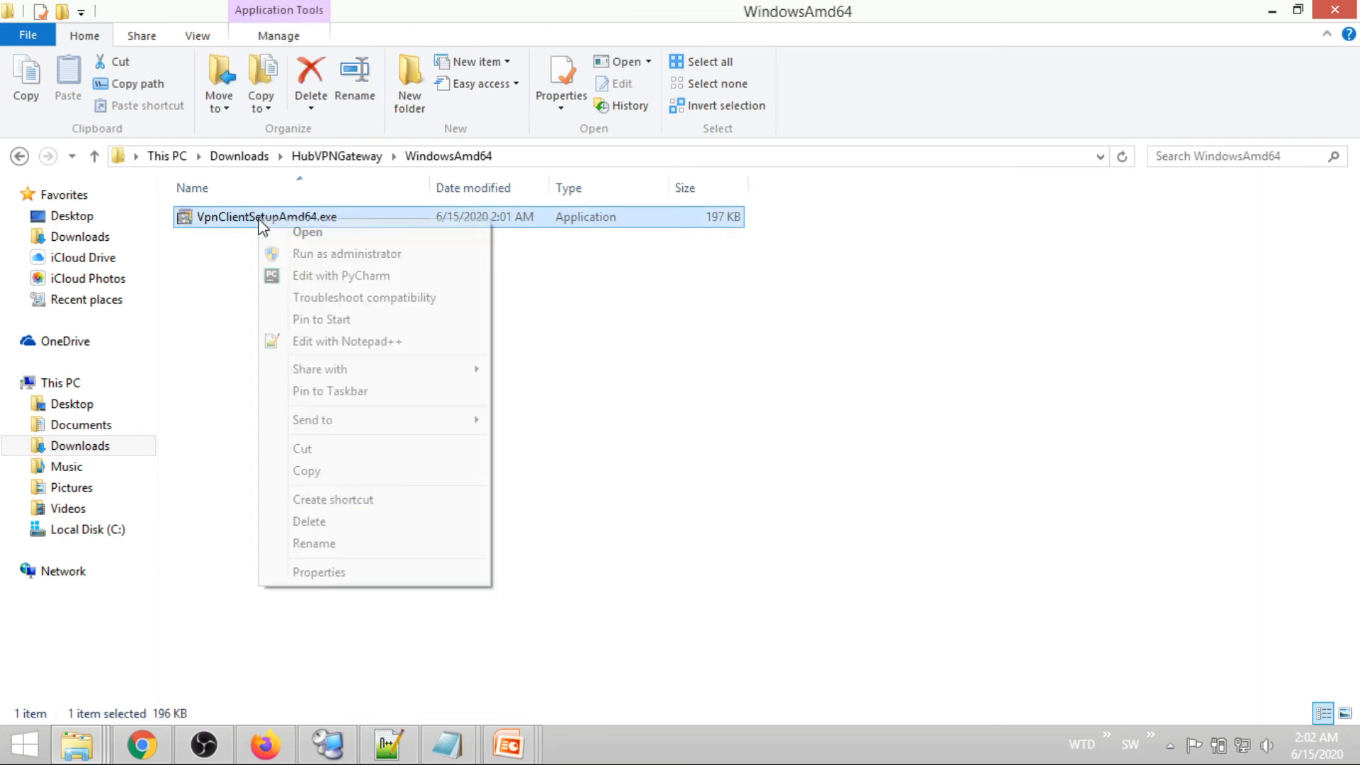
pyautogui.click(307, 255)
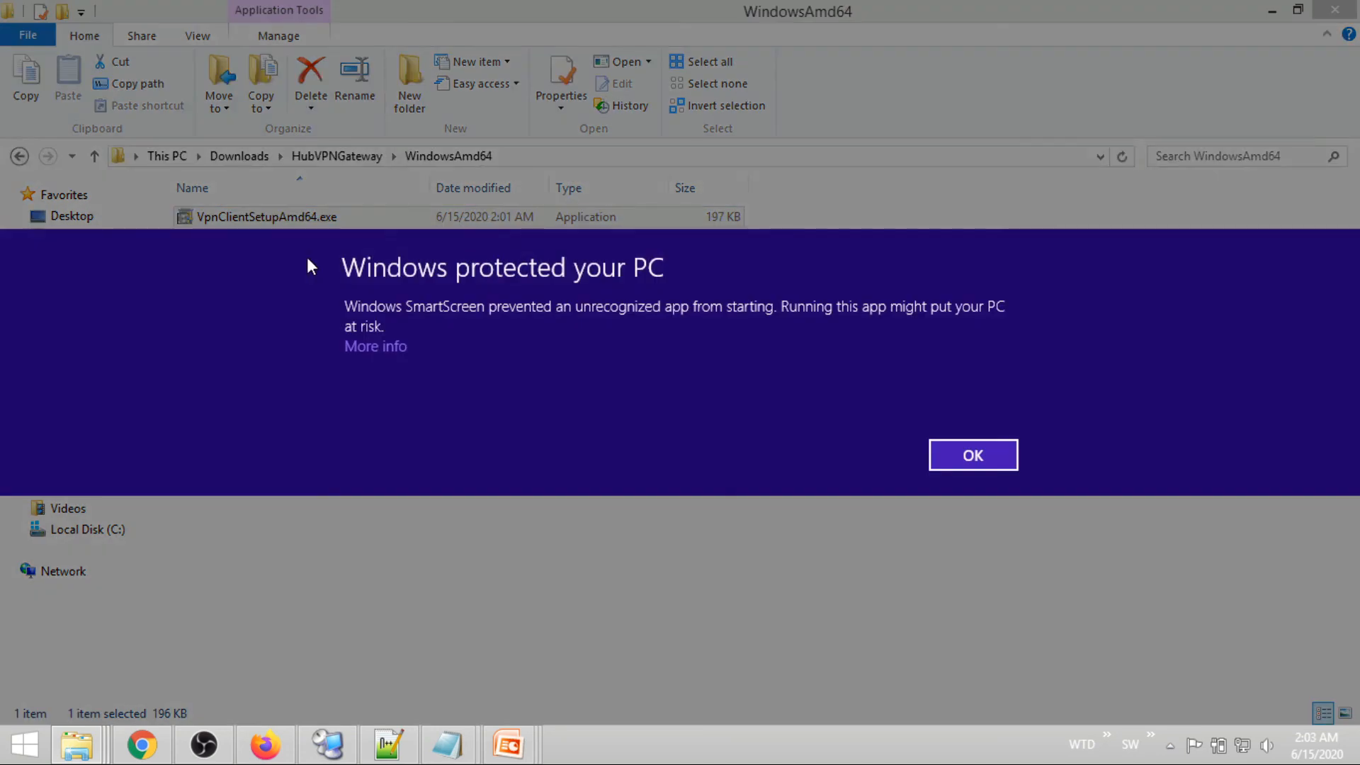
pyautogui.click(375, 350)
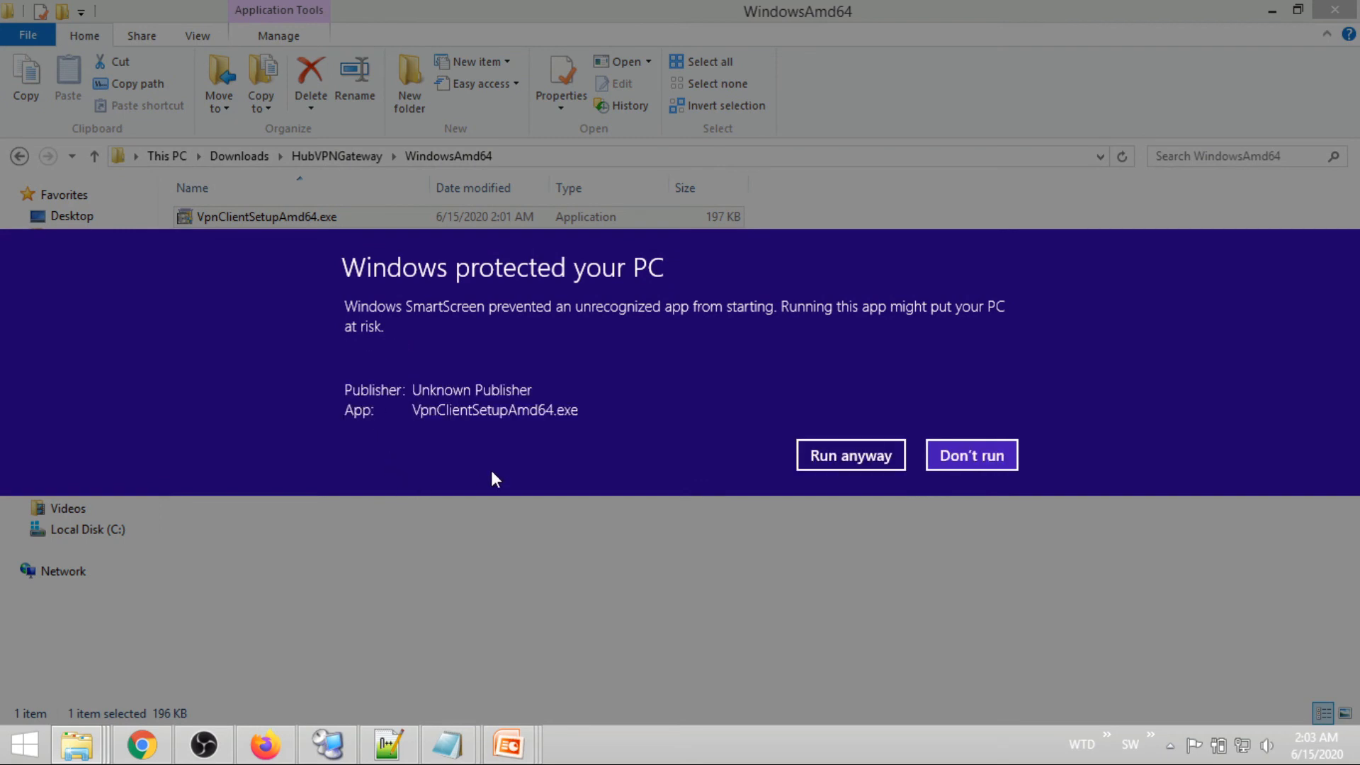
pyautogui.click(852, 457)
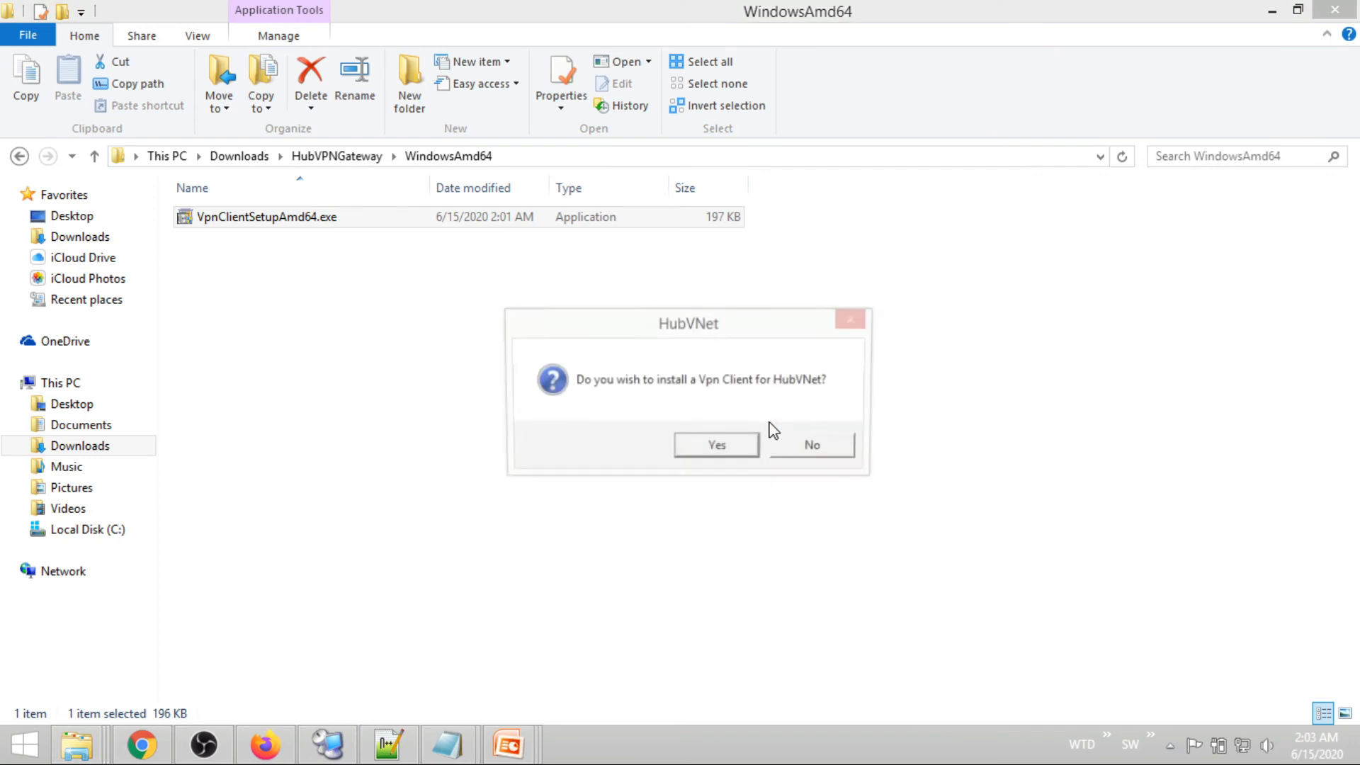
pyautogui.click(733, 455)
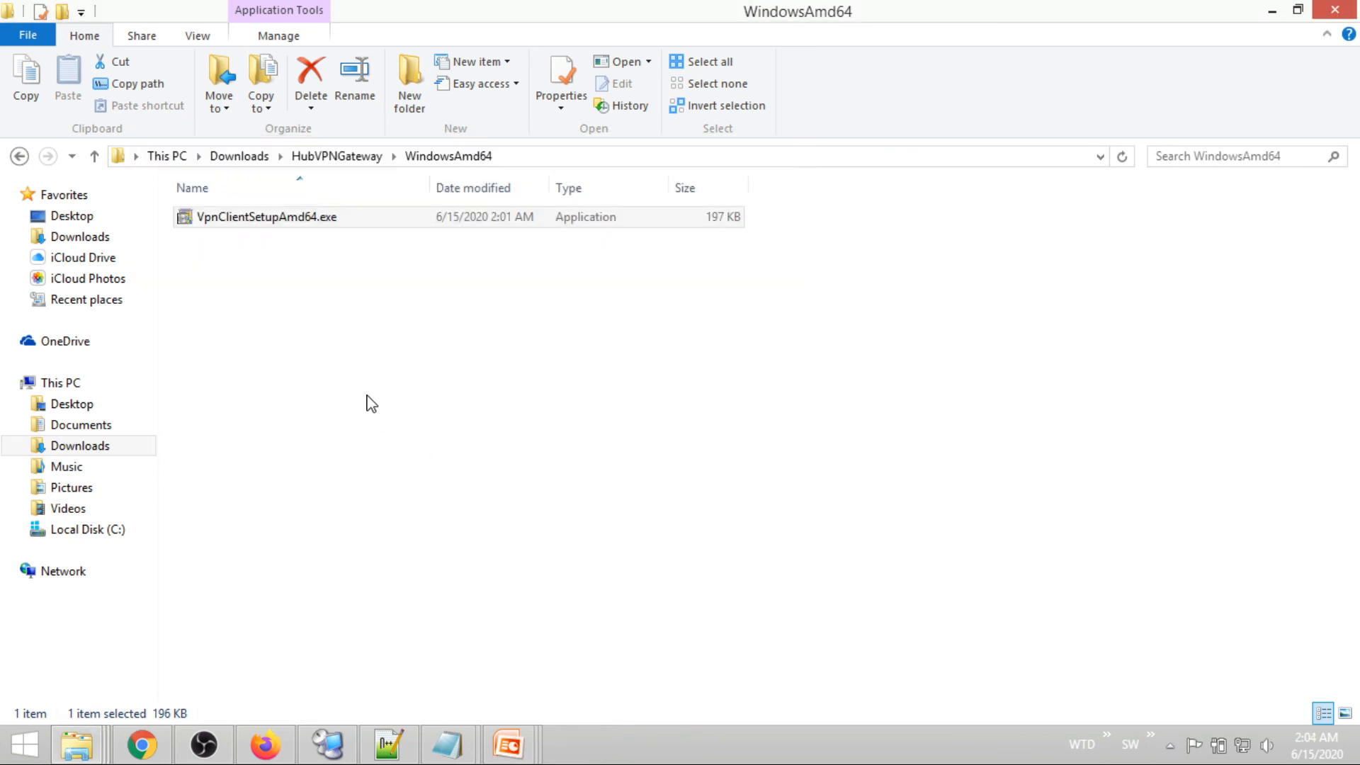
# Try to connect the local machine to the HubVNet VPN, allowing the routing table update, and close the connection window
pyautogui.click(1242, 744)
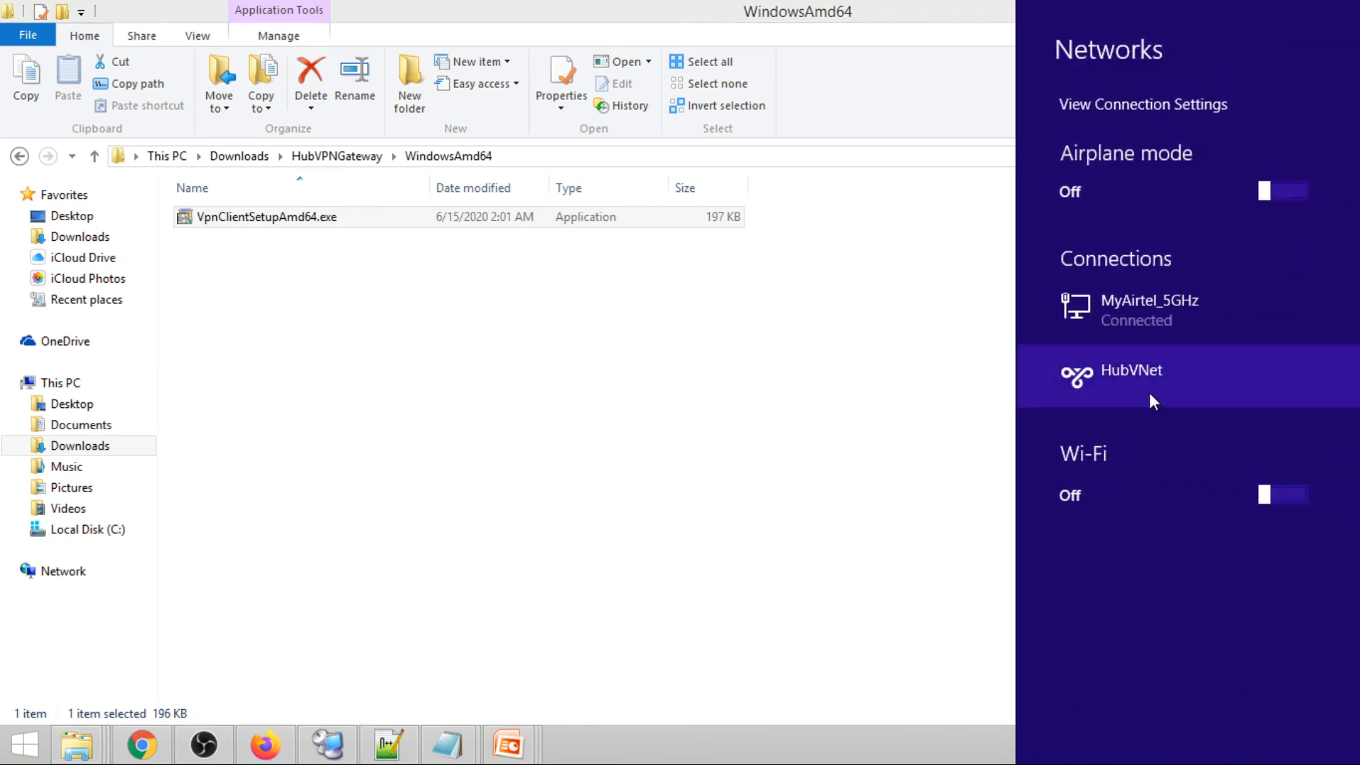
pyautogui.click(1125, 396)
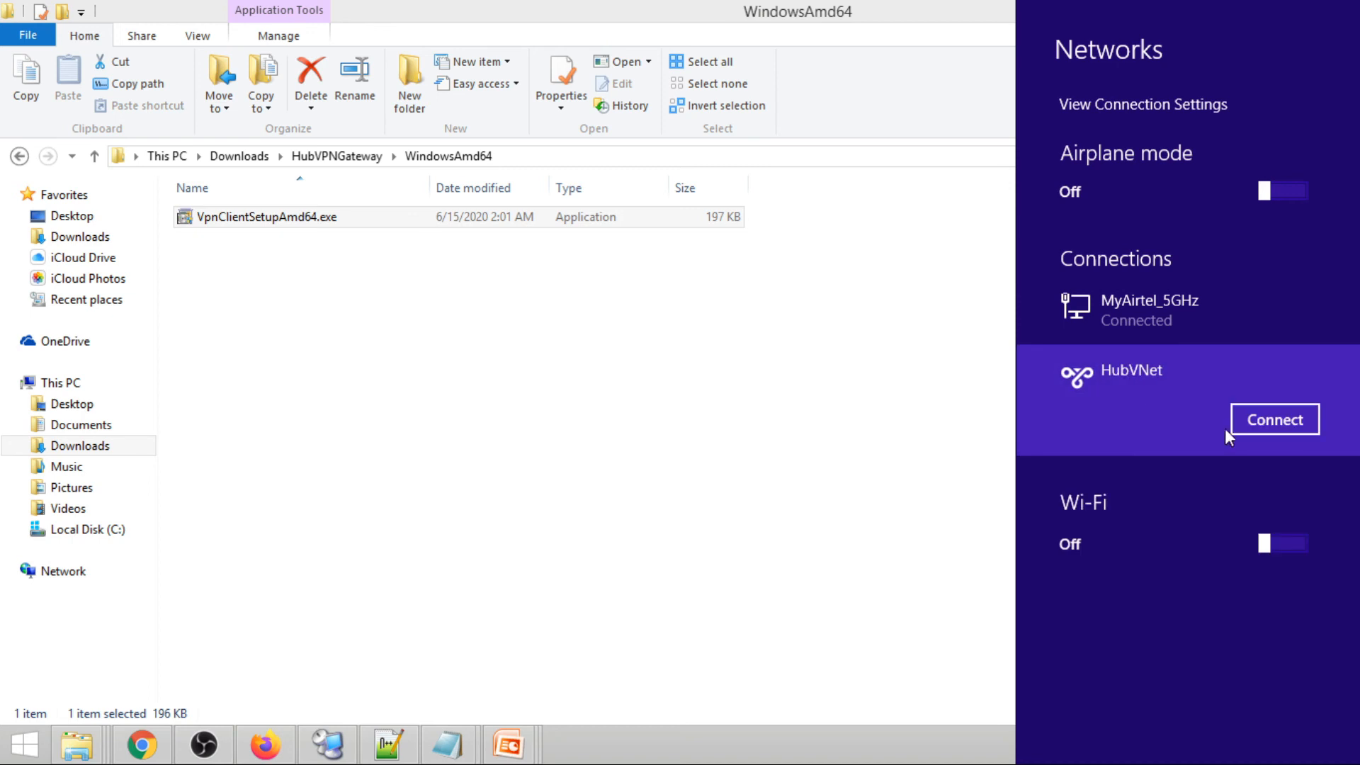
pyautogui.click(1250, 425)
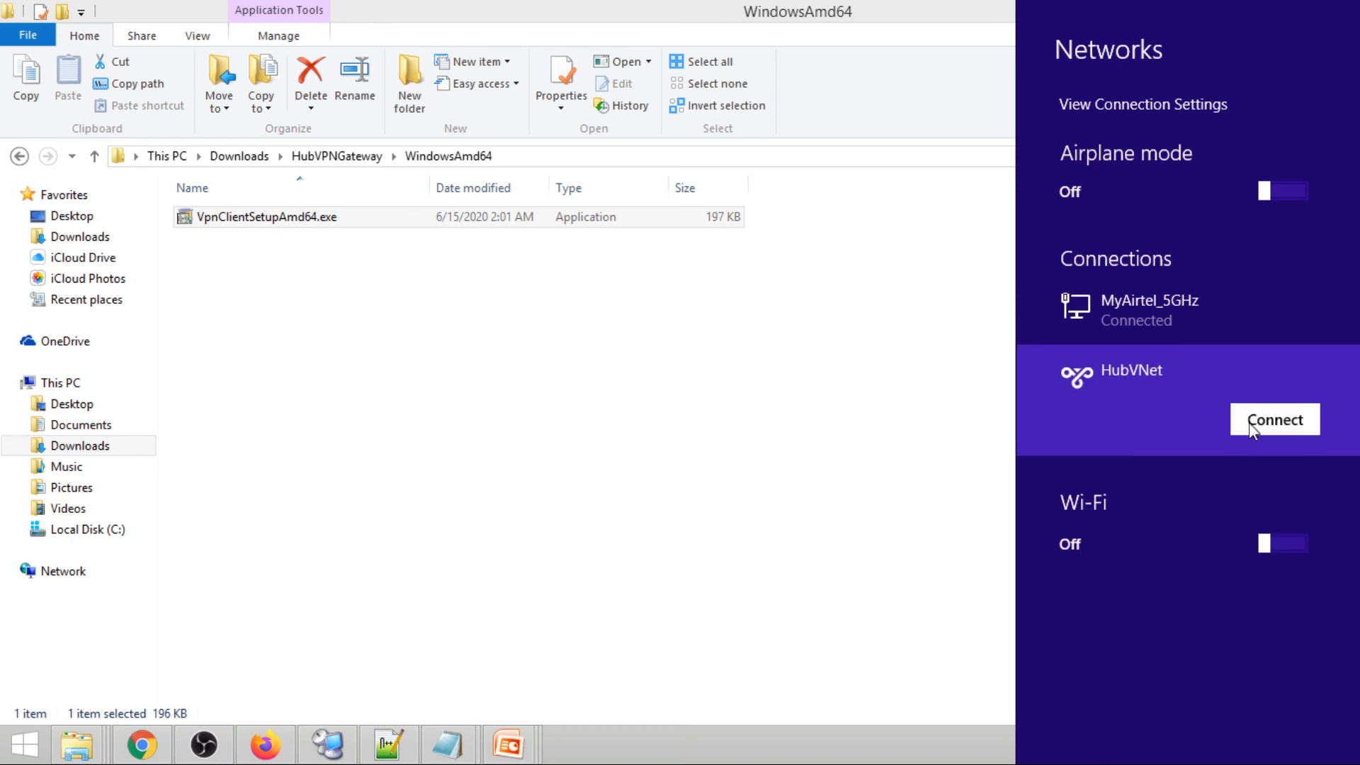
pyautogui.click(1250, 425)
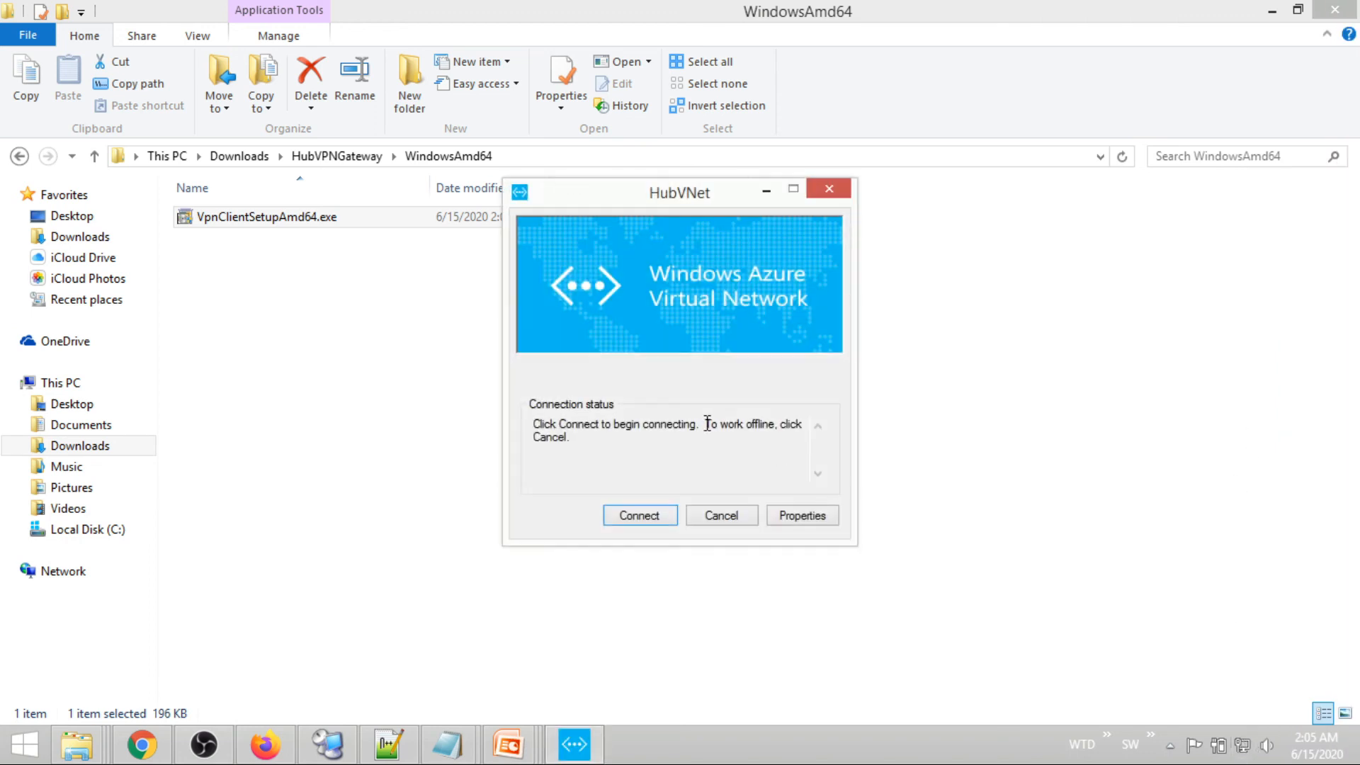
pyautogui.click(639, 515)
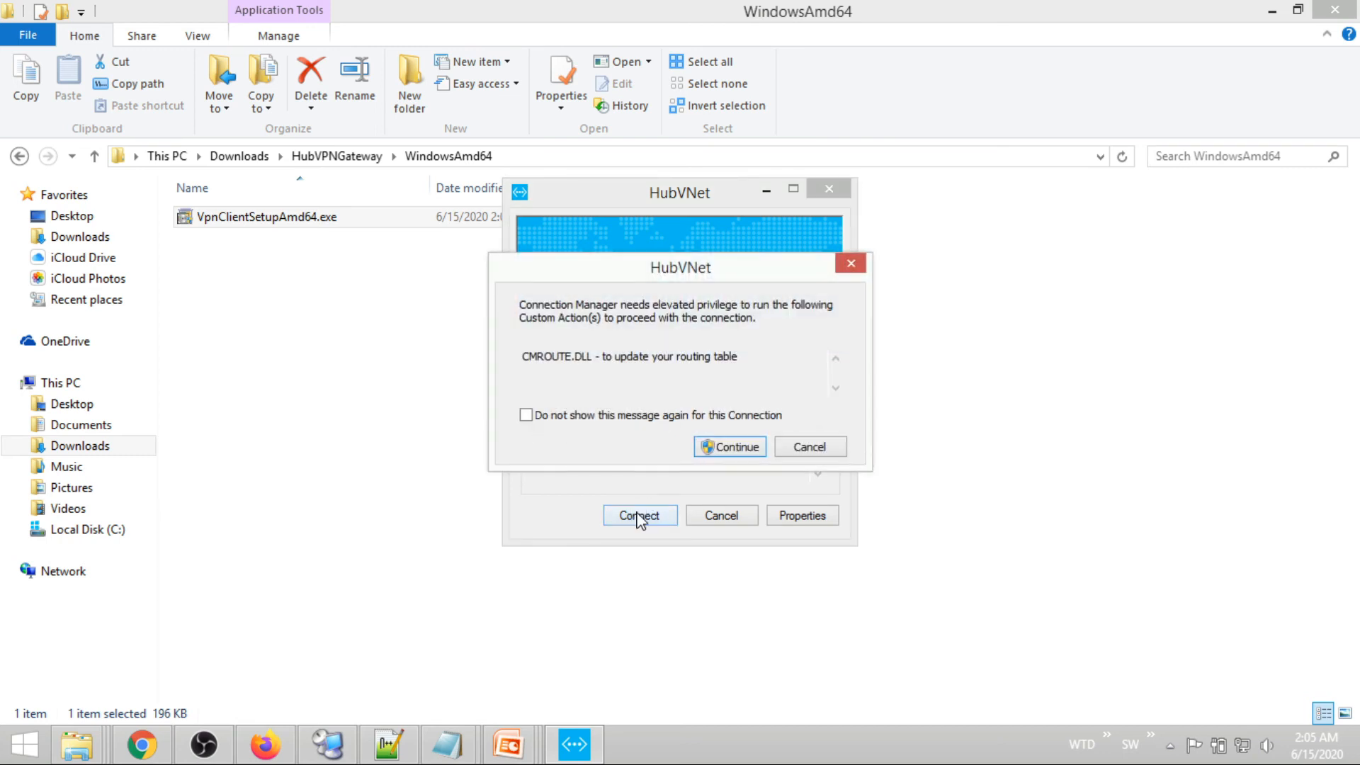
pyautogui.click(735, 449)
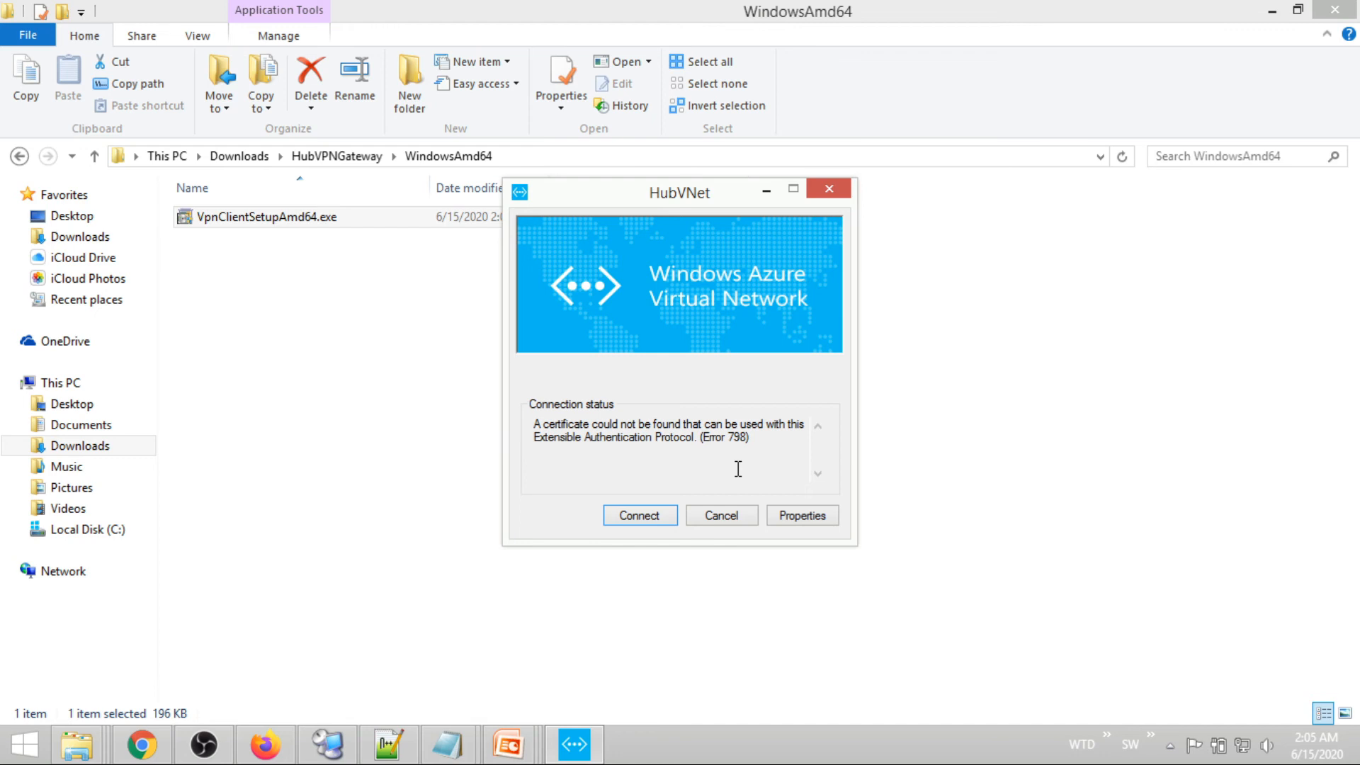
pyautogui.click(828, 189)
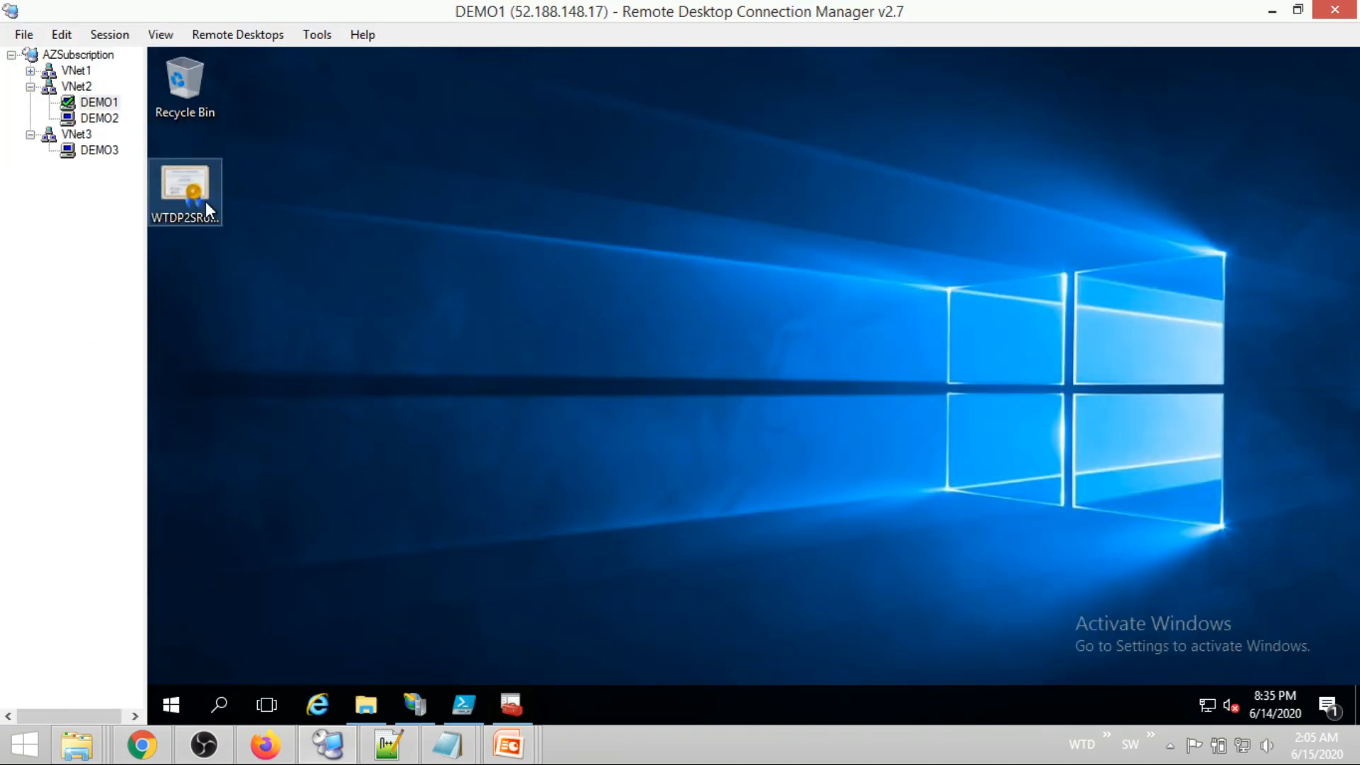
# Paste the copied VPN client setup file onto DEMO1's desktop
pyautogui.rightClick(700, 251)
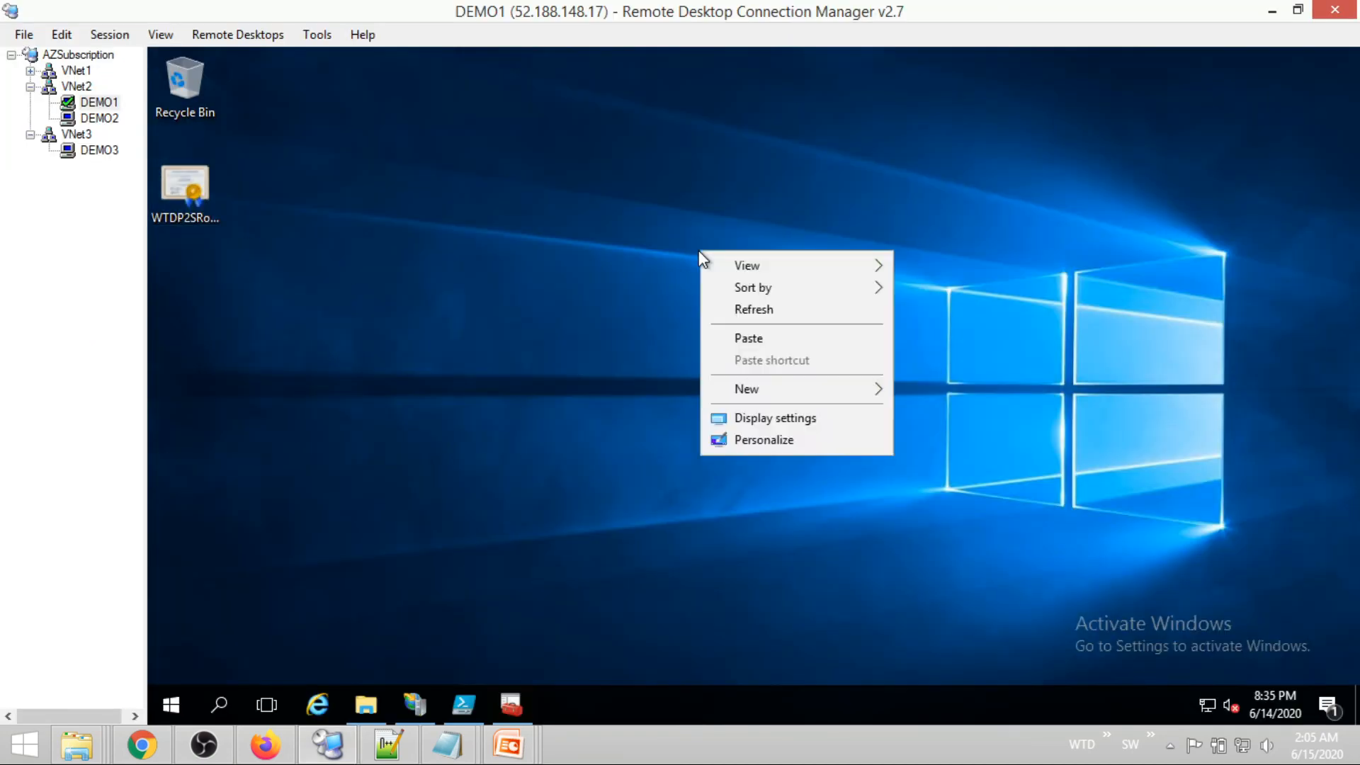
pyautogui.click(754, 335)
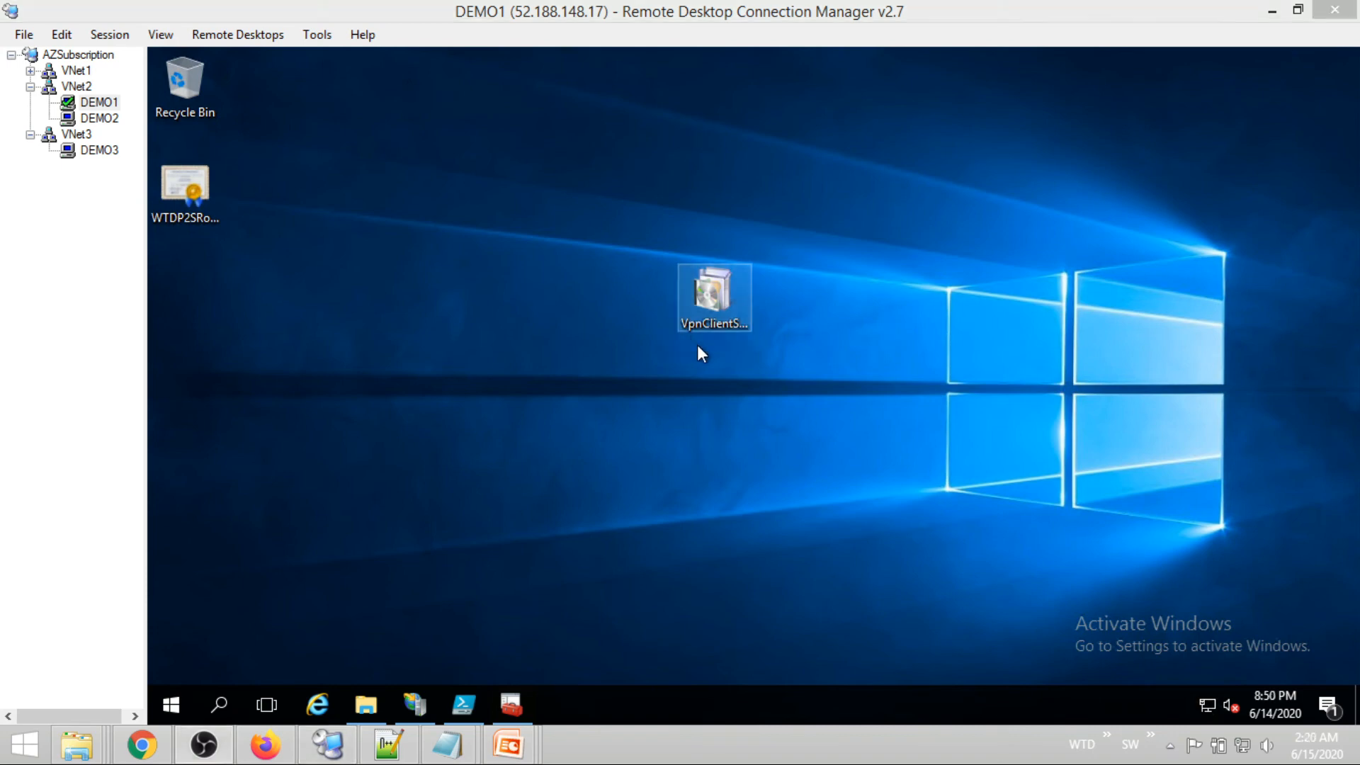
pyautogui.click(716, 365)
# Connect DEMO1 to the HubVNet VPN from its network settings, allowing the elevated routing table update
pyautogui.click(1204, 705)
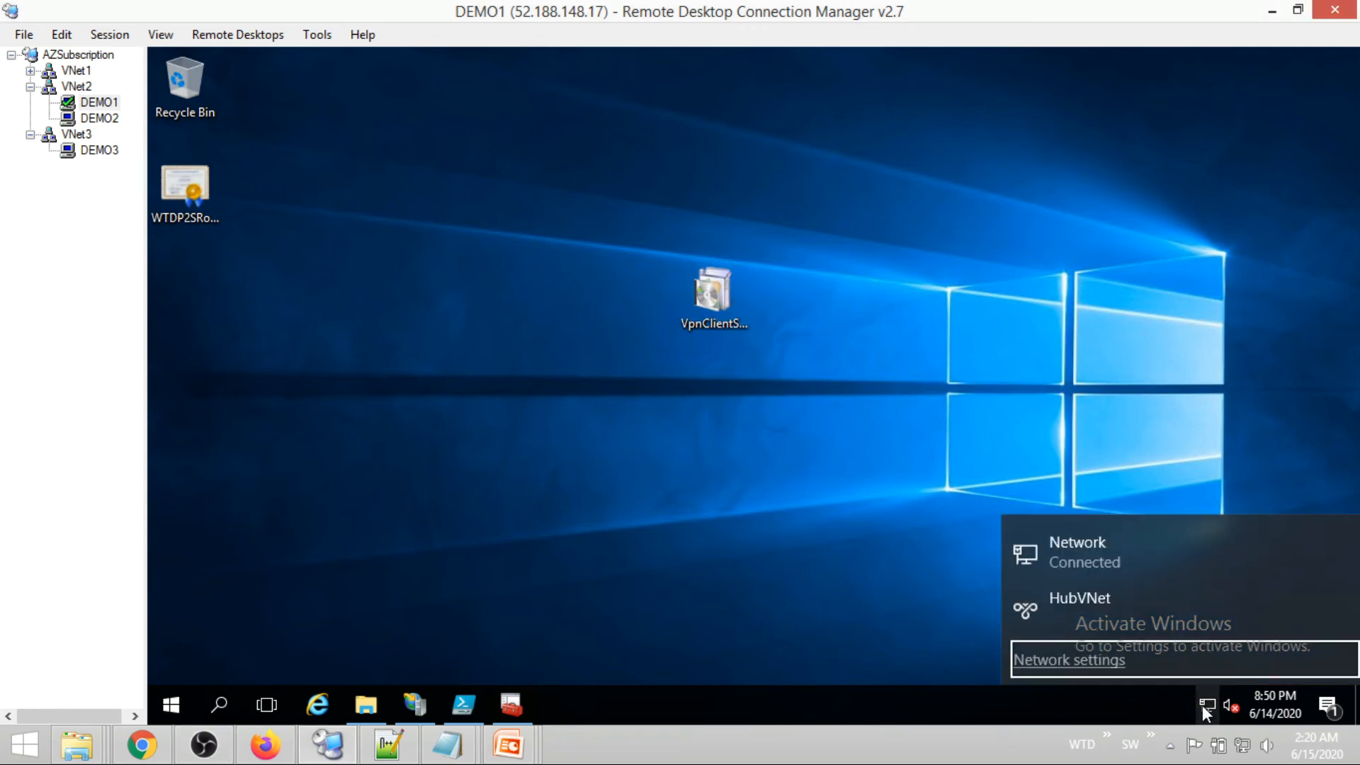
pyautogui.click(1107, 602)
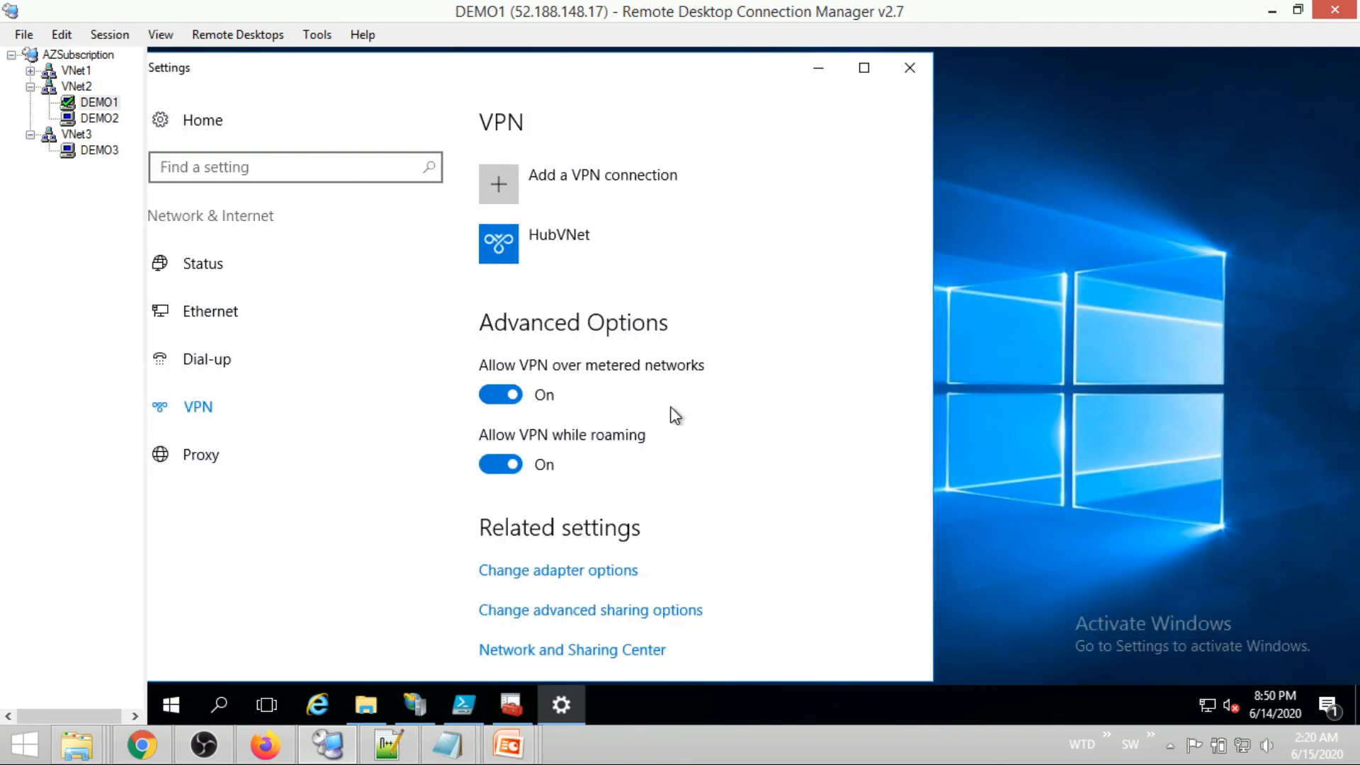
pyautogui.click(567, 242)
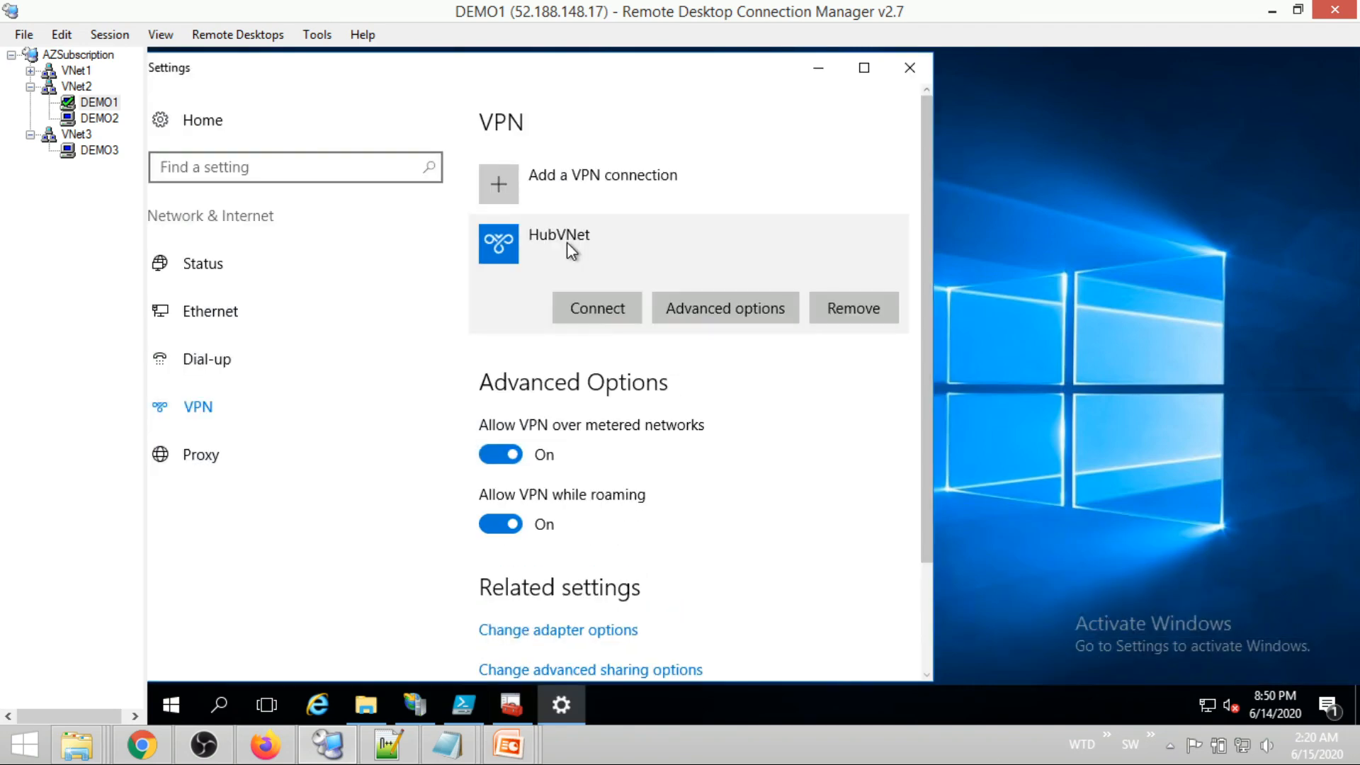
pyautogui.click(596, 307)
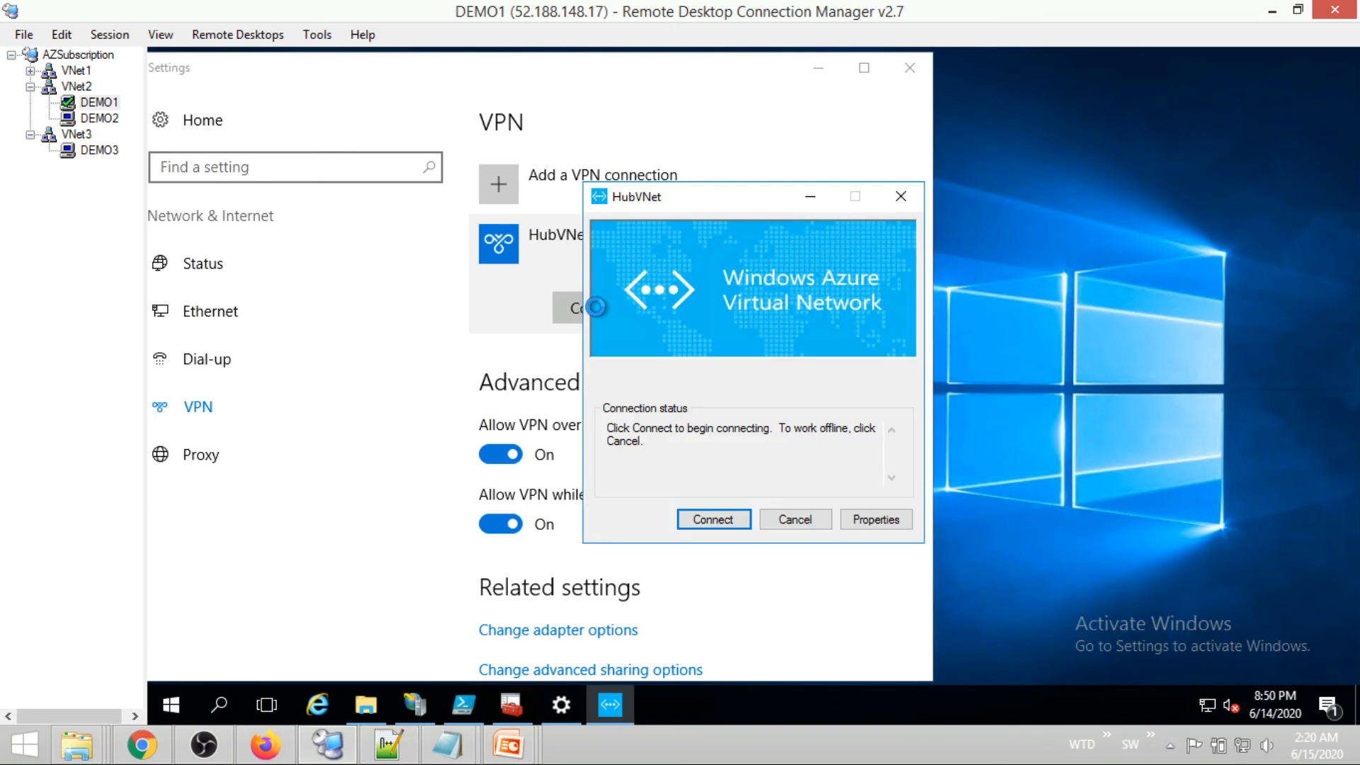
pyautogui.click(705, 521)
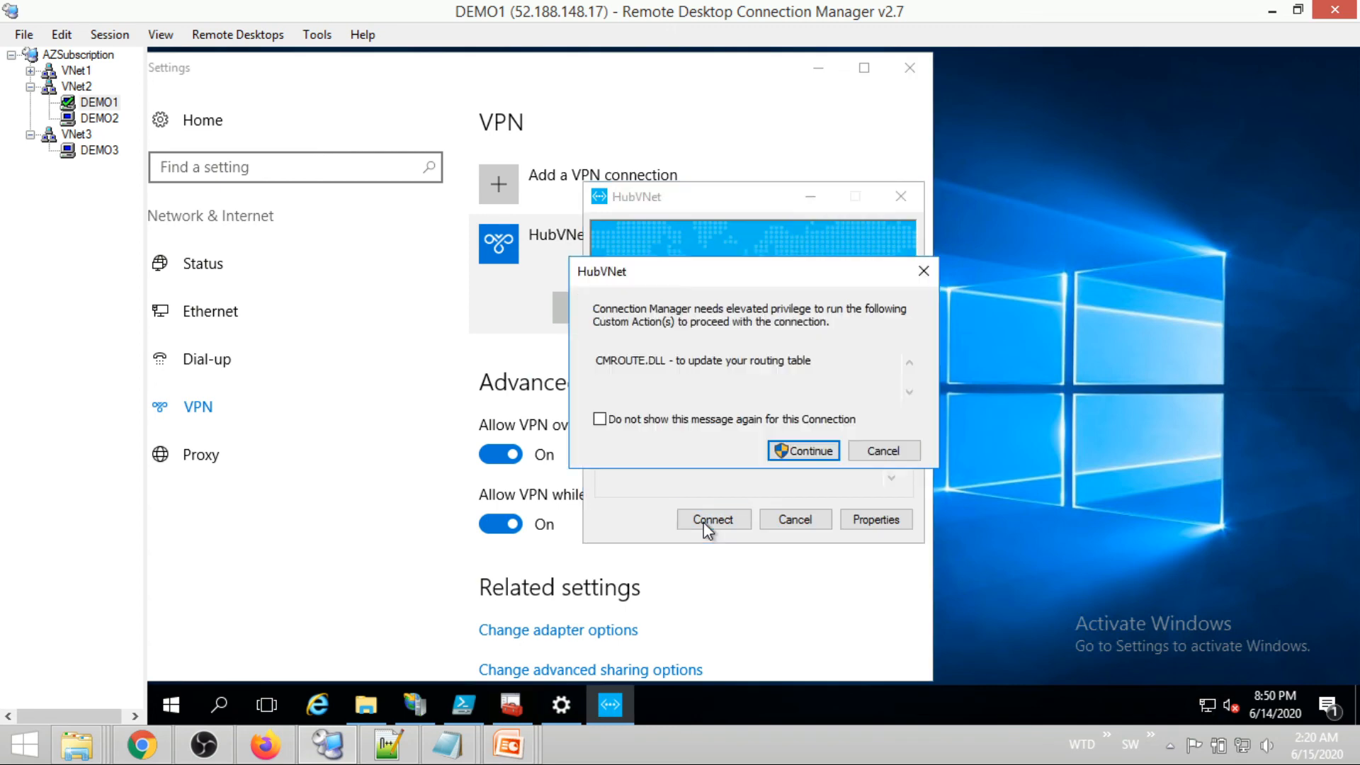
pyautogui.click(800, 451)
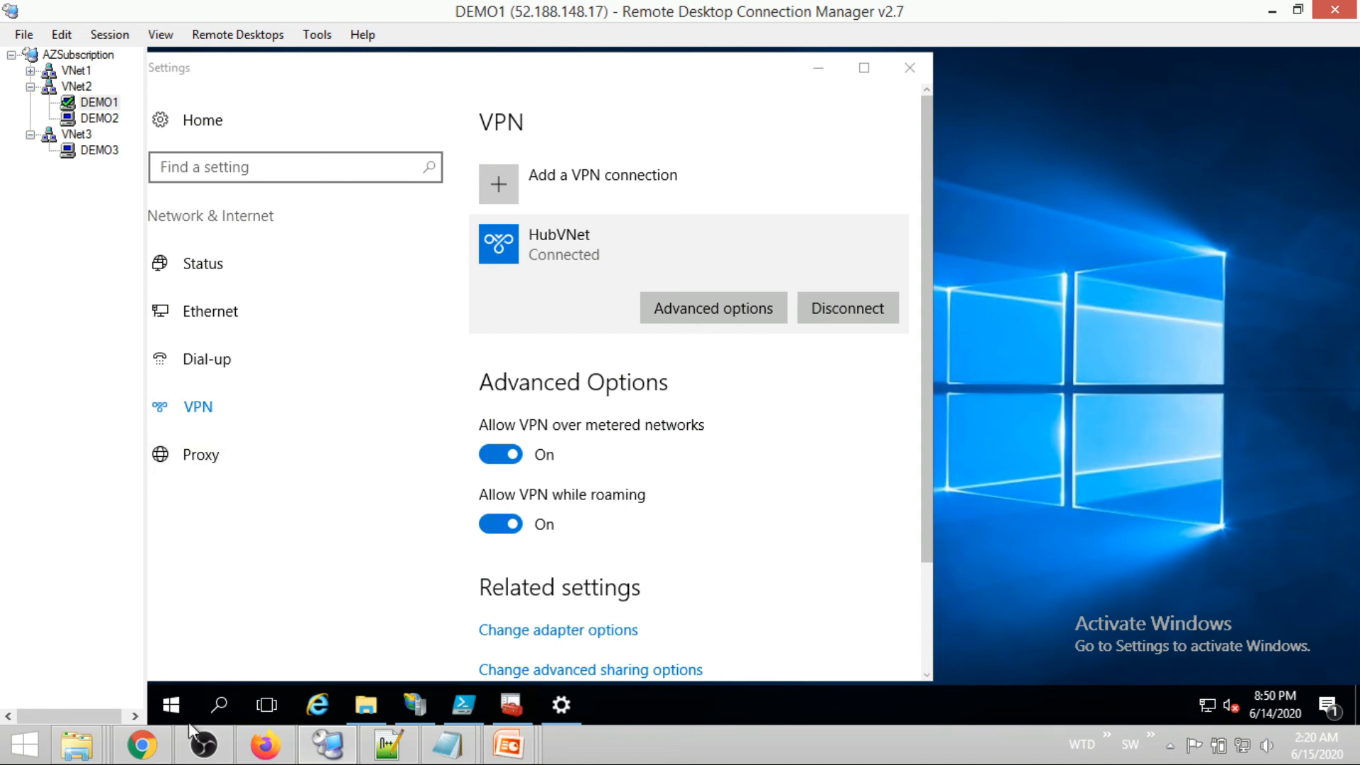
# Switch to the Azure portal in Chrome and copy the private IP address of the HubVM virtual machine
pyautogui.click(142, 745)
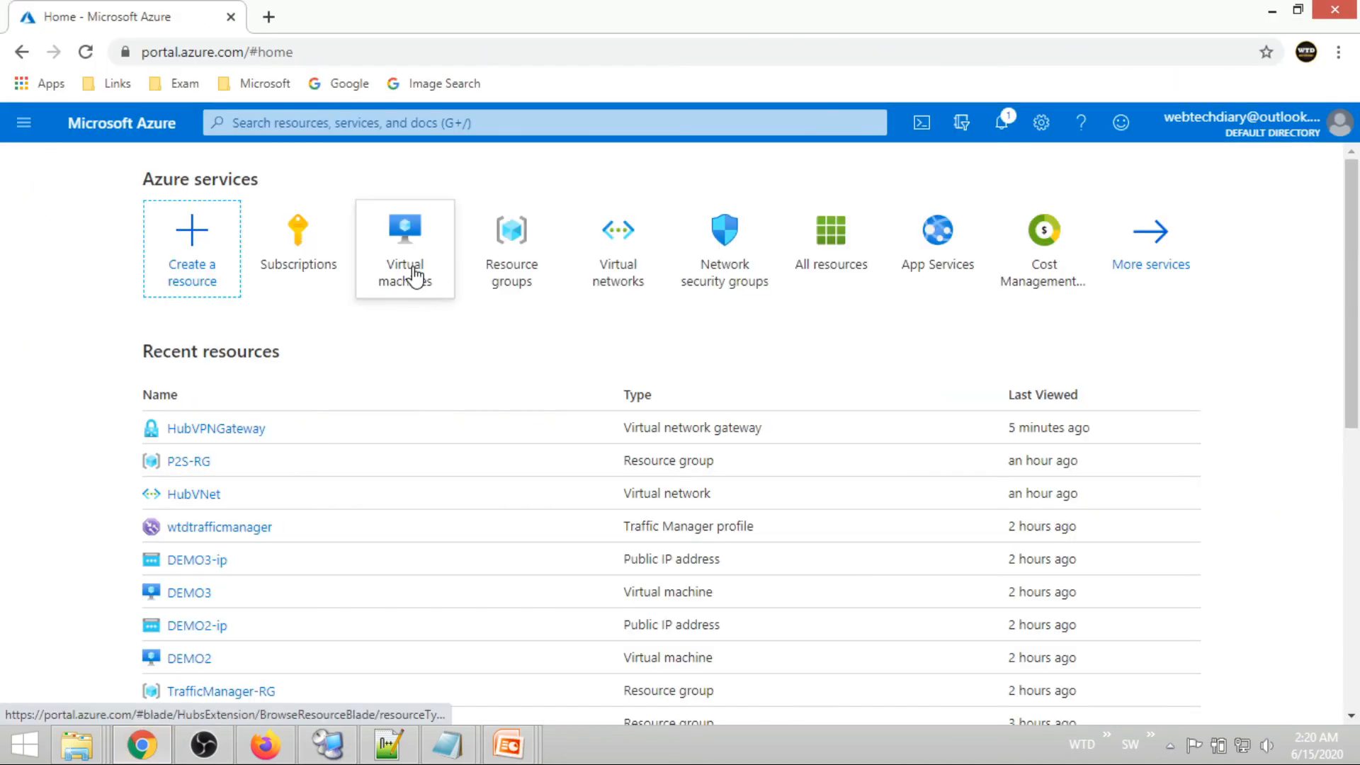
pyautogui.click(415, 276)
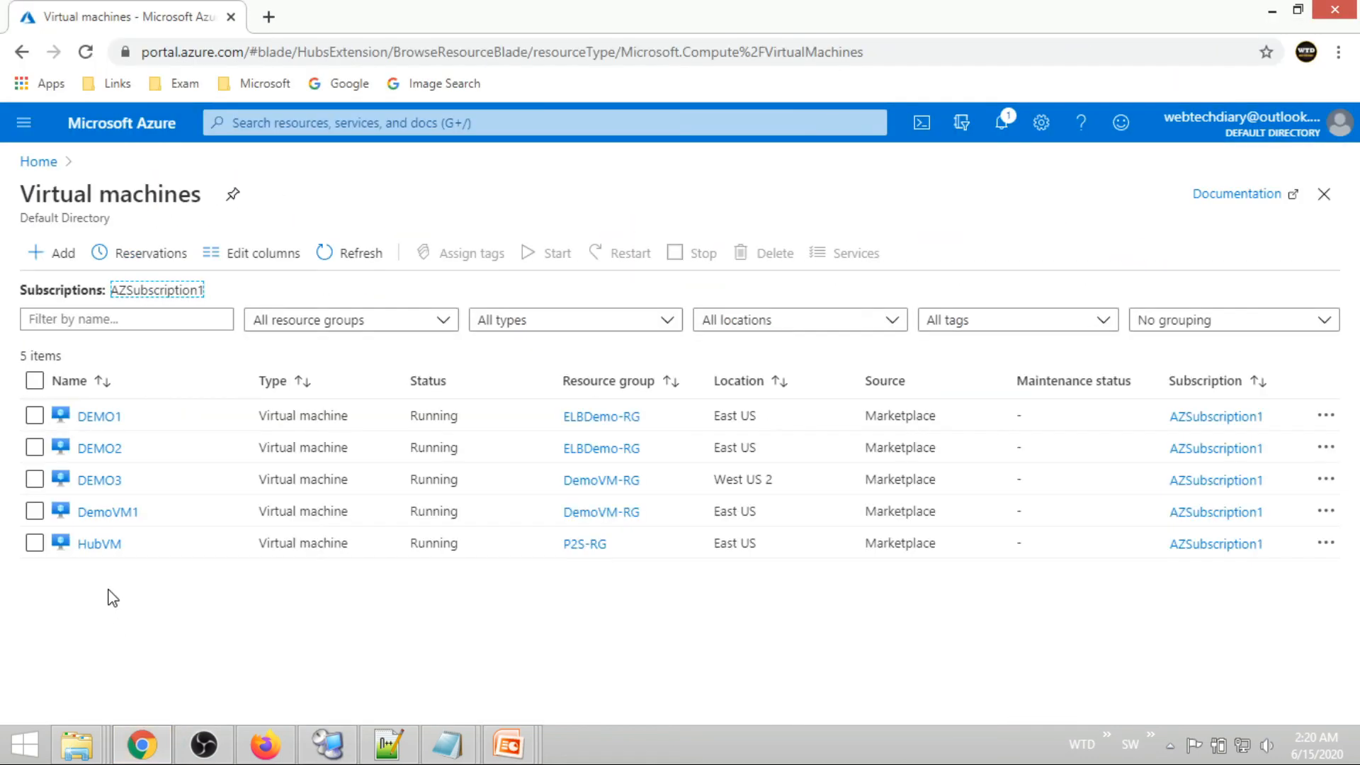
pyautogui.click(98, 544)
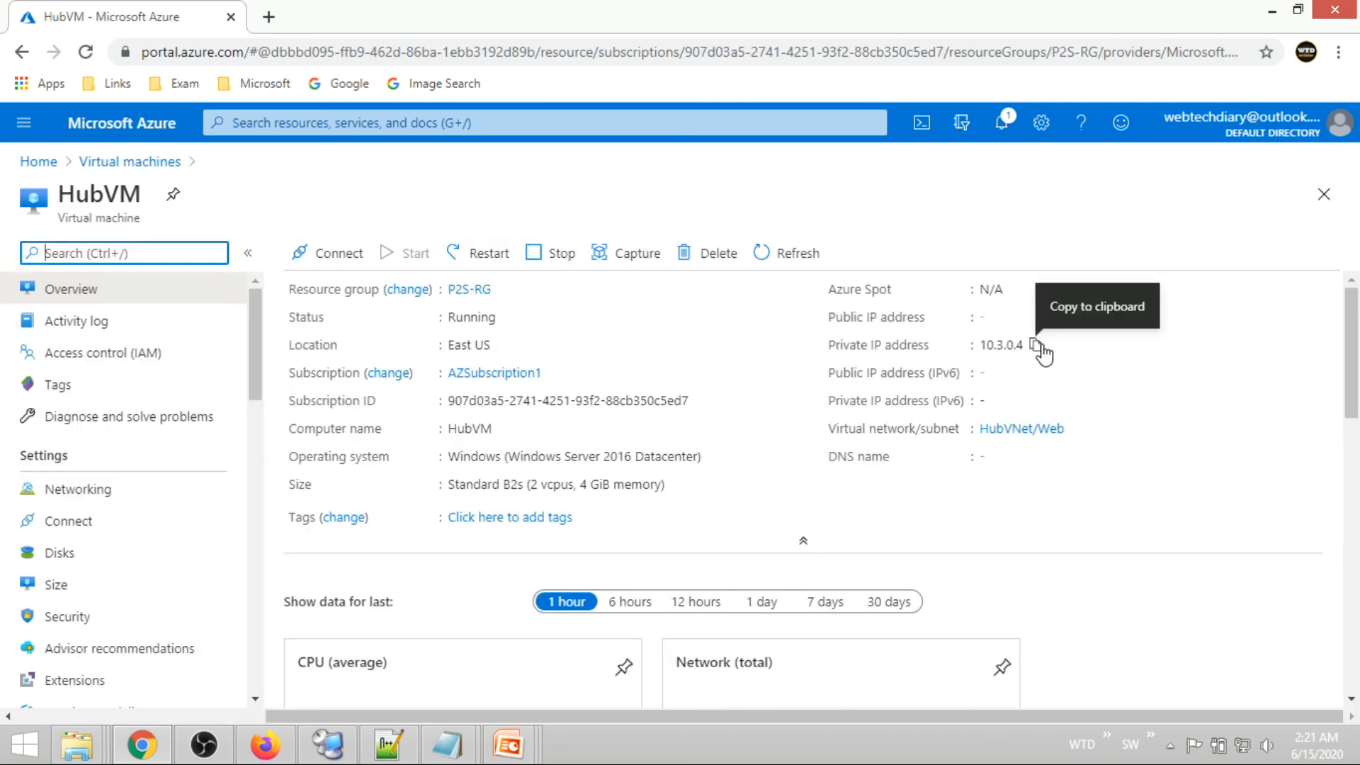
pyautogui.click(1035, 345)
# Return to the DEMO1 session, run mstsc and start a remote desktop connection to 10.3.0.4
pyautogui.click(327, 744)
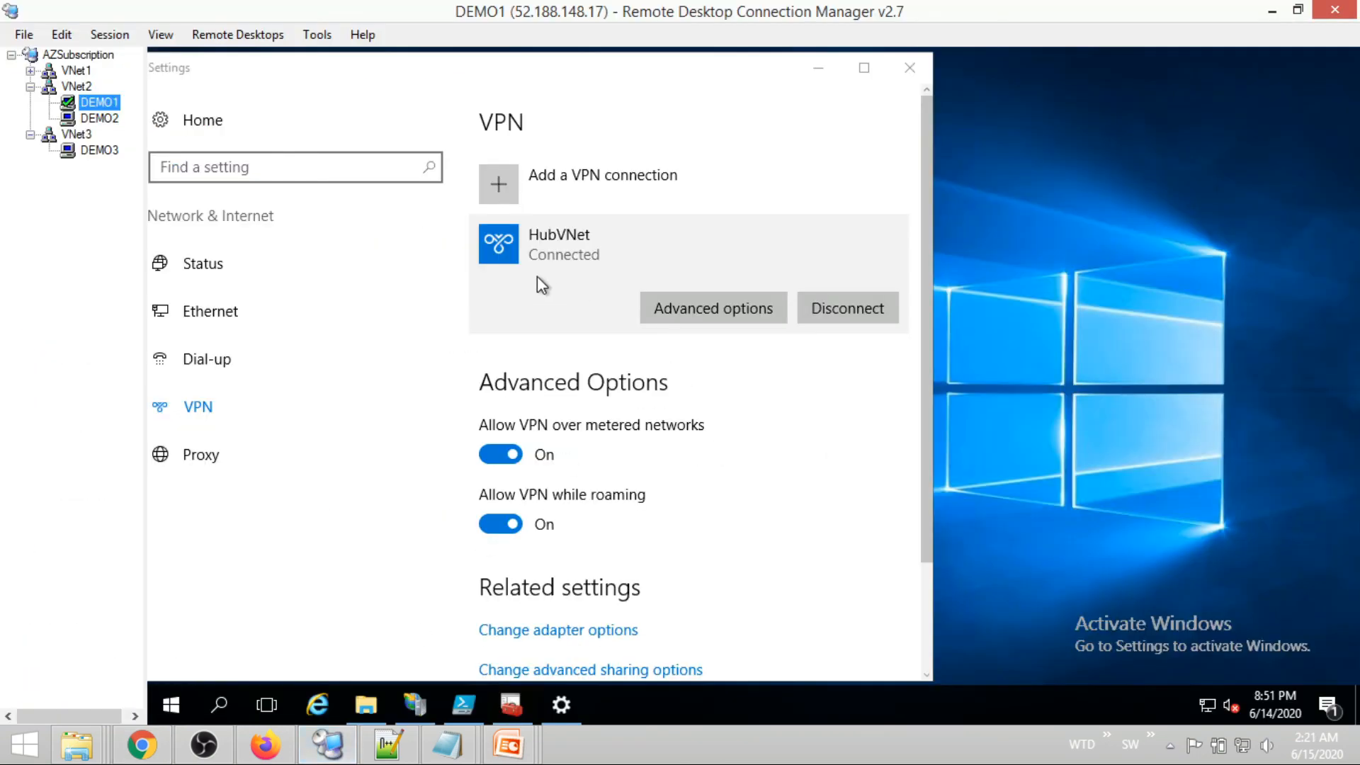
pyautogui.rightClick(169, 702)
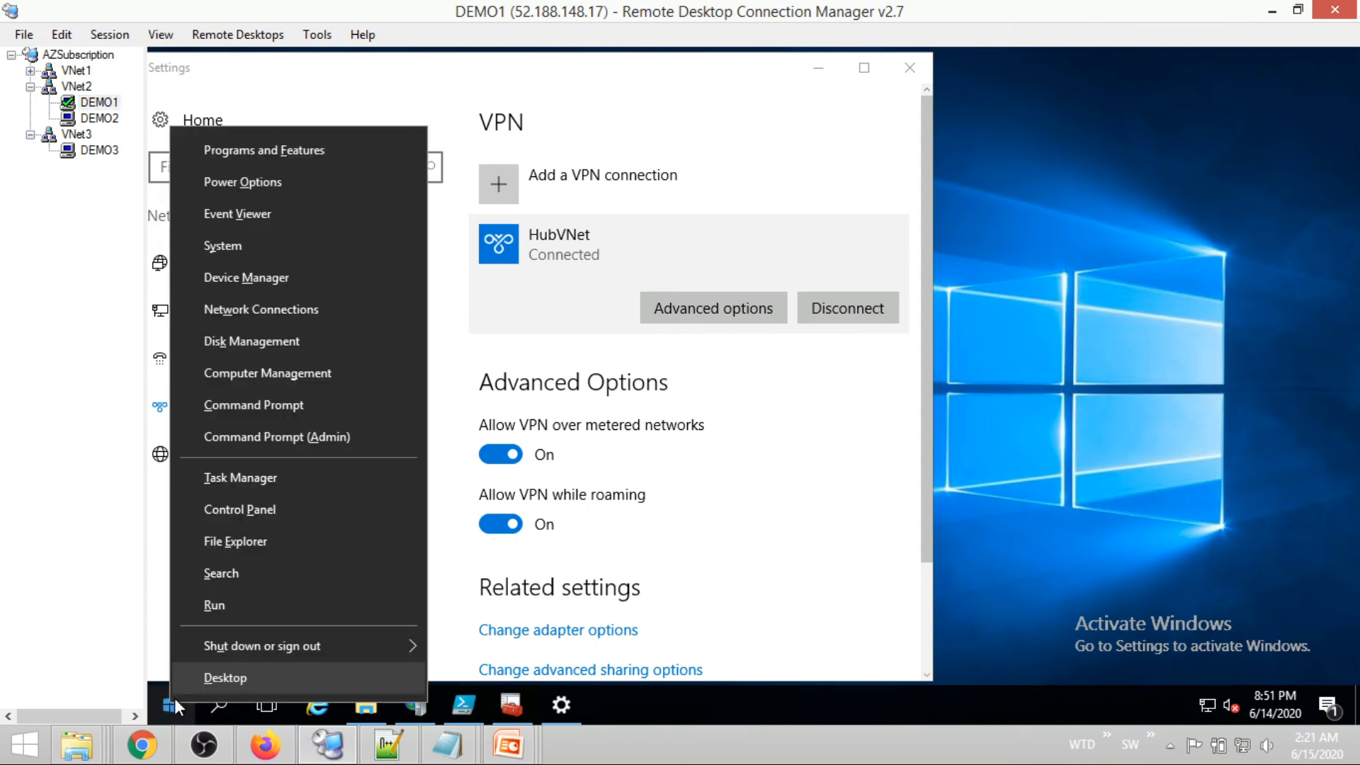
pyautogui.click(218, 605)
pyautogui.write('mstsc')
pyautogui.press('Return')
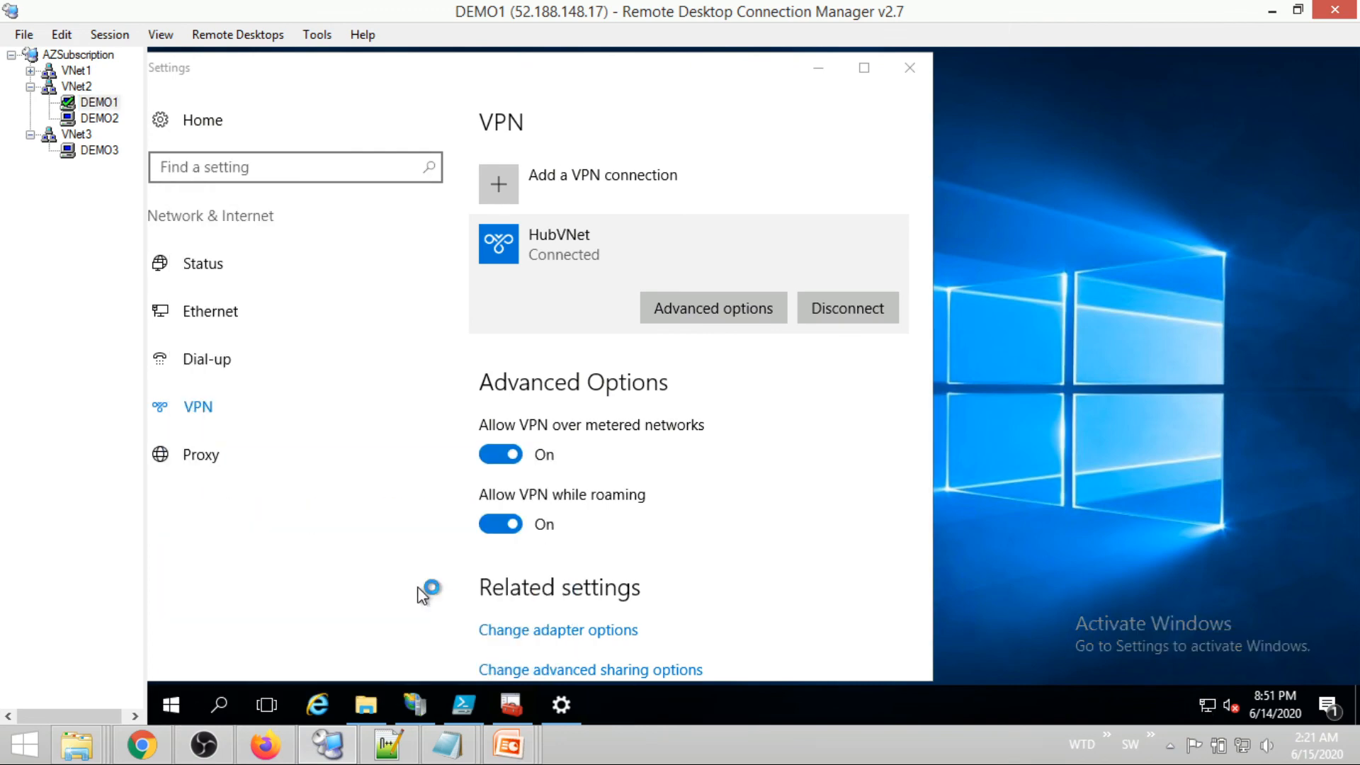
pyautogui.write('10.3.0.4')
pyautogui.click(814, 380)
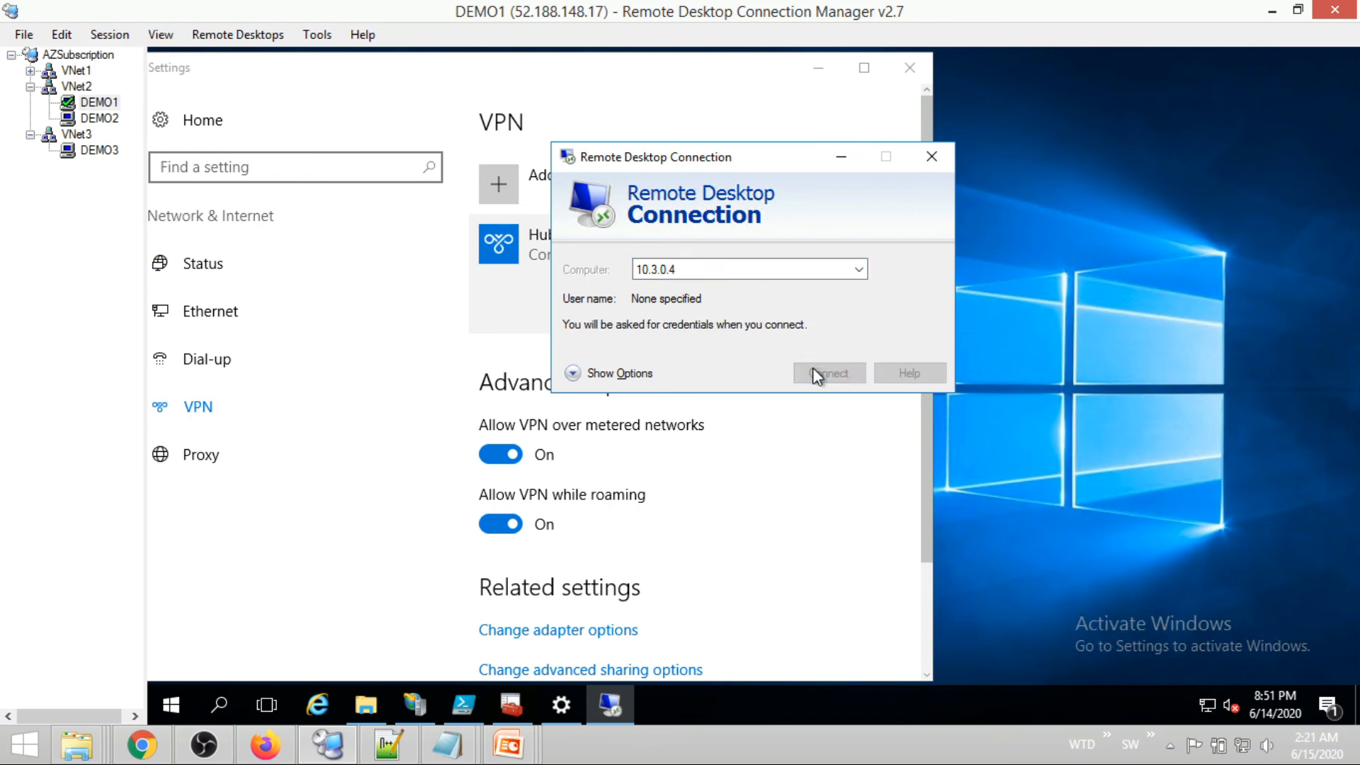
# Enter server_admin as the user name and the account password for the remote desktop connection, and submit the credentials
pyautogui.moveTo(775, 230); pyautogui.dragTo(1014, 234)
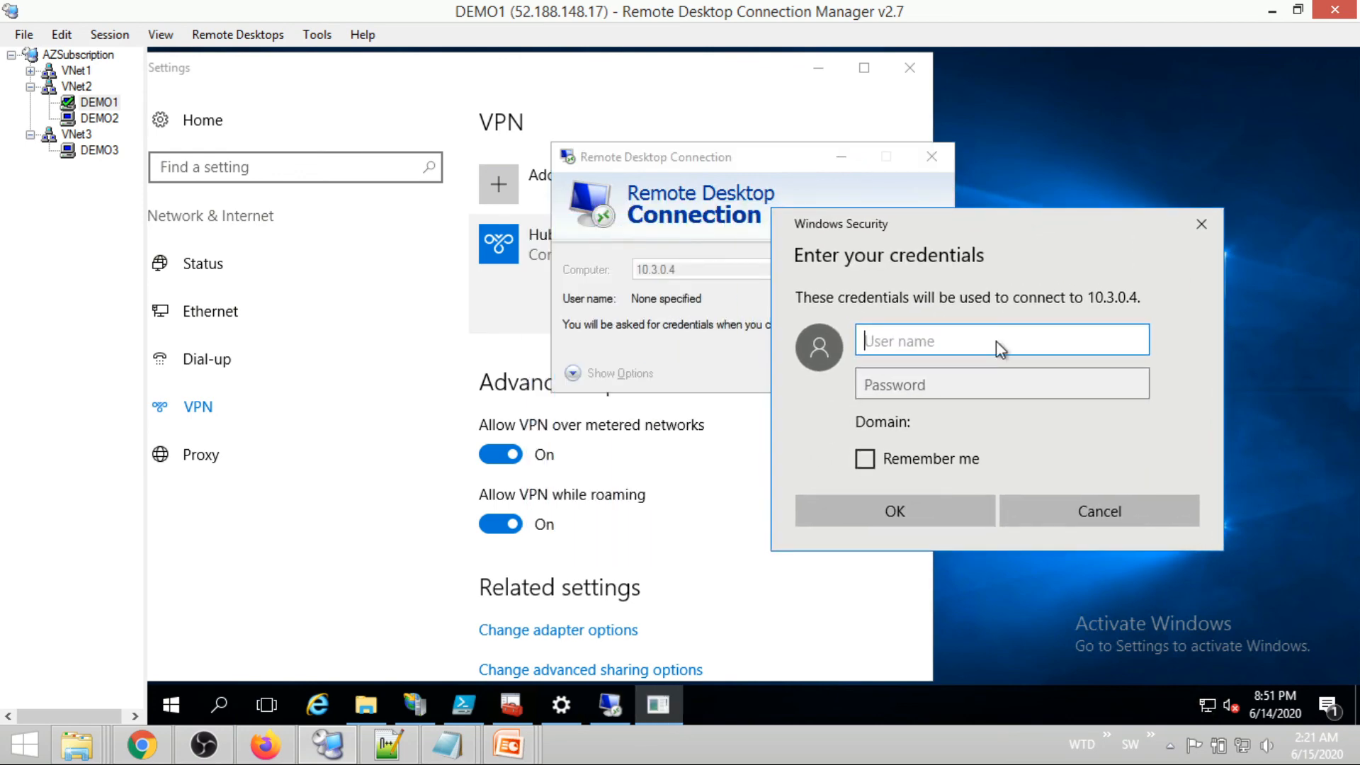
pyautogui.write('server_admin')
pyautogui.press('Tab')
pyautogui.write('**********')
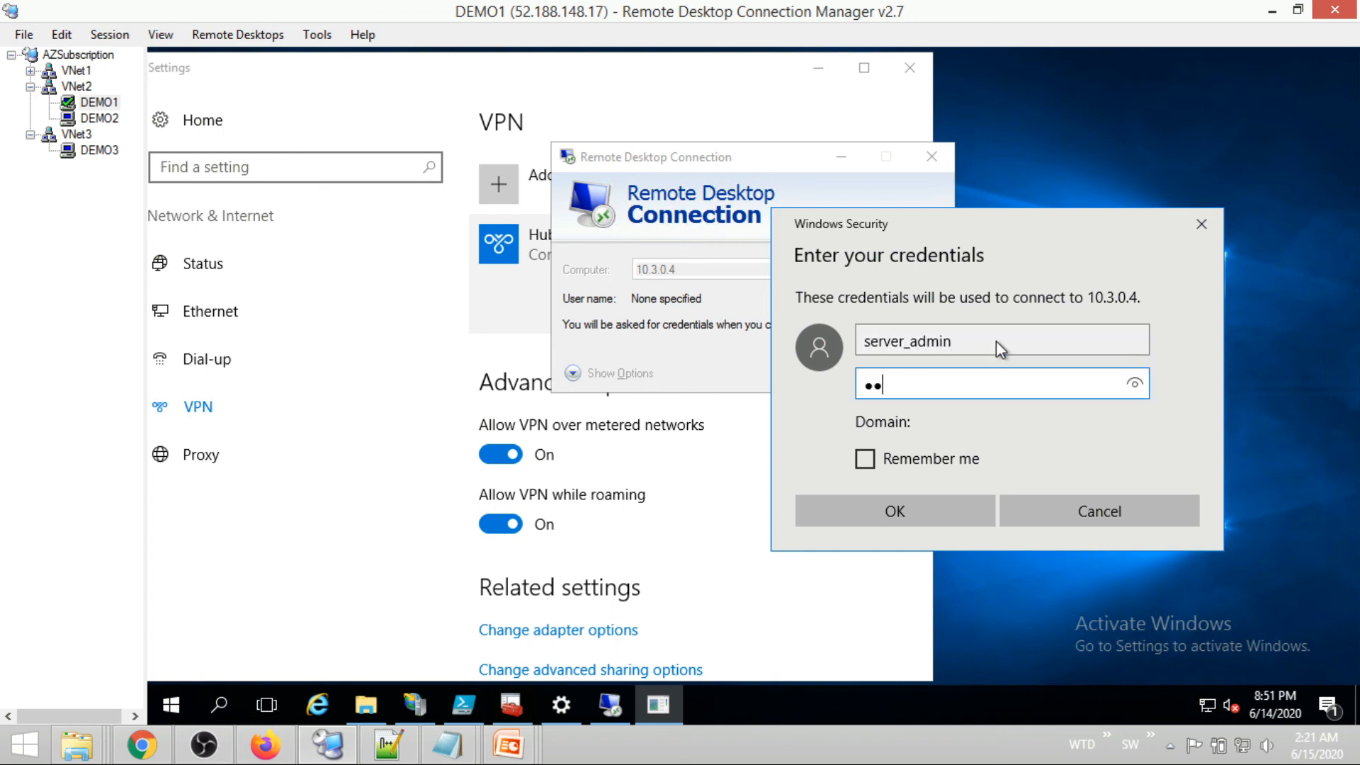
pyautogui.write('**')
pyautogui.click(927, 504)
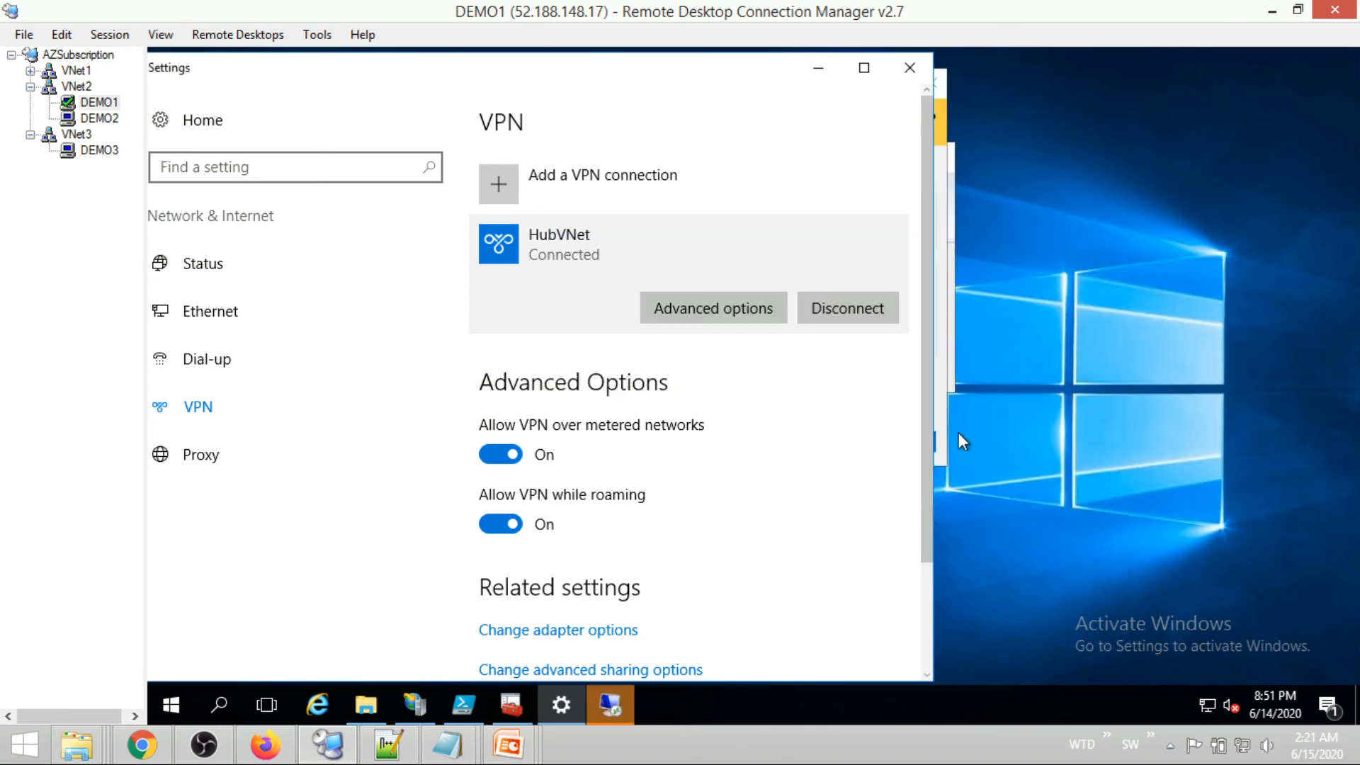
# Close DEMO1's VPN settings, then accept HubVM's untrusted certificate and suppress the warning for further connections to this computer
pyautogui.click(910, 67)
pyautogui.click(752, 401)
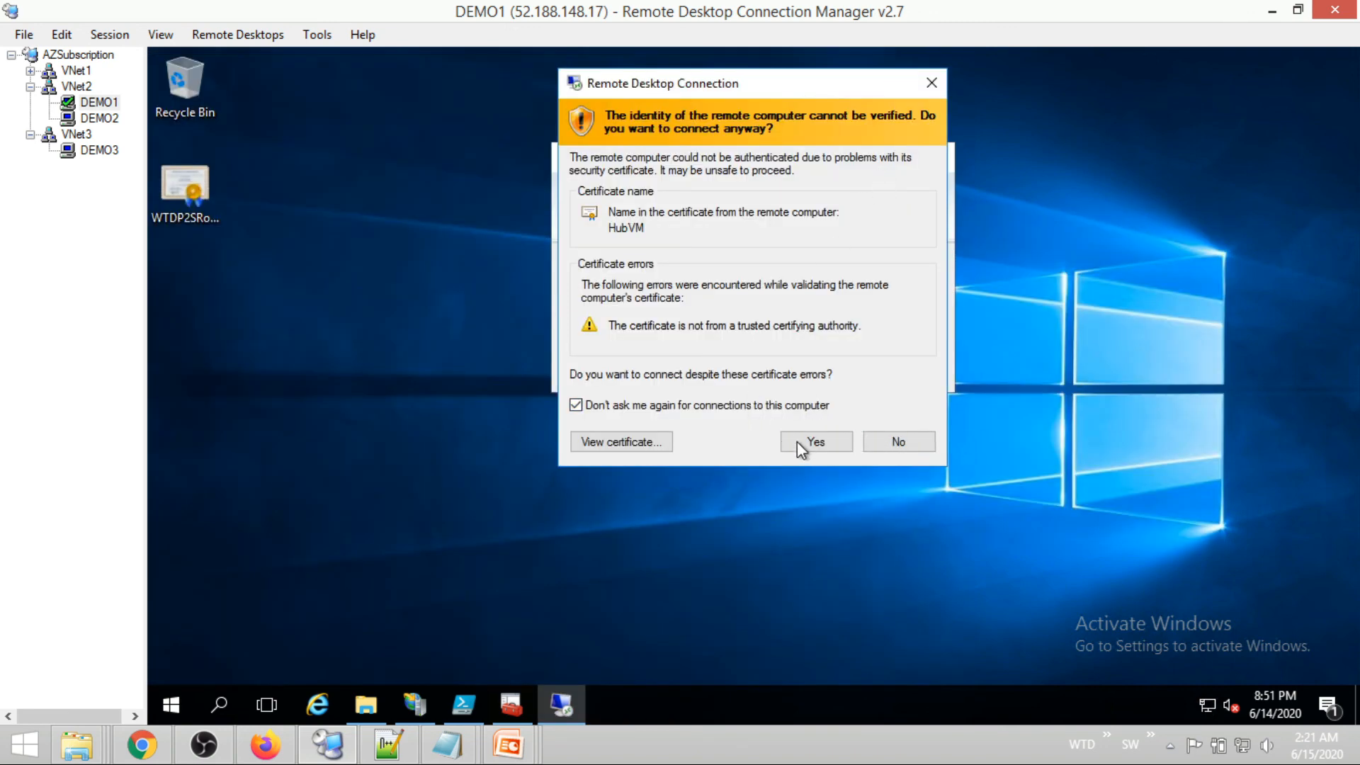
pyautogui.click(797, 442)
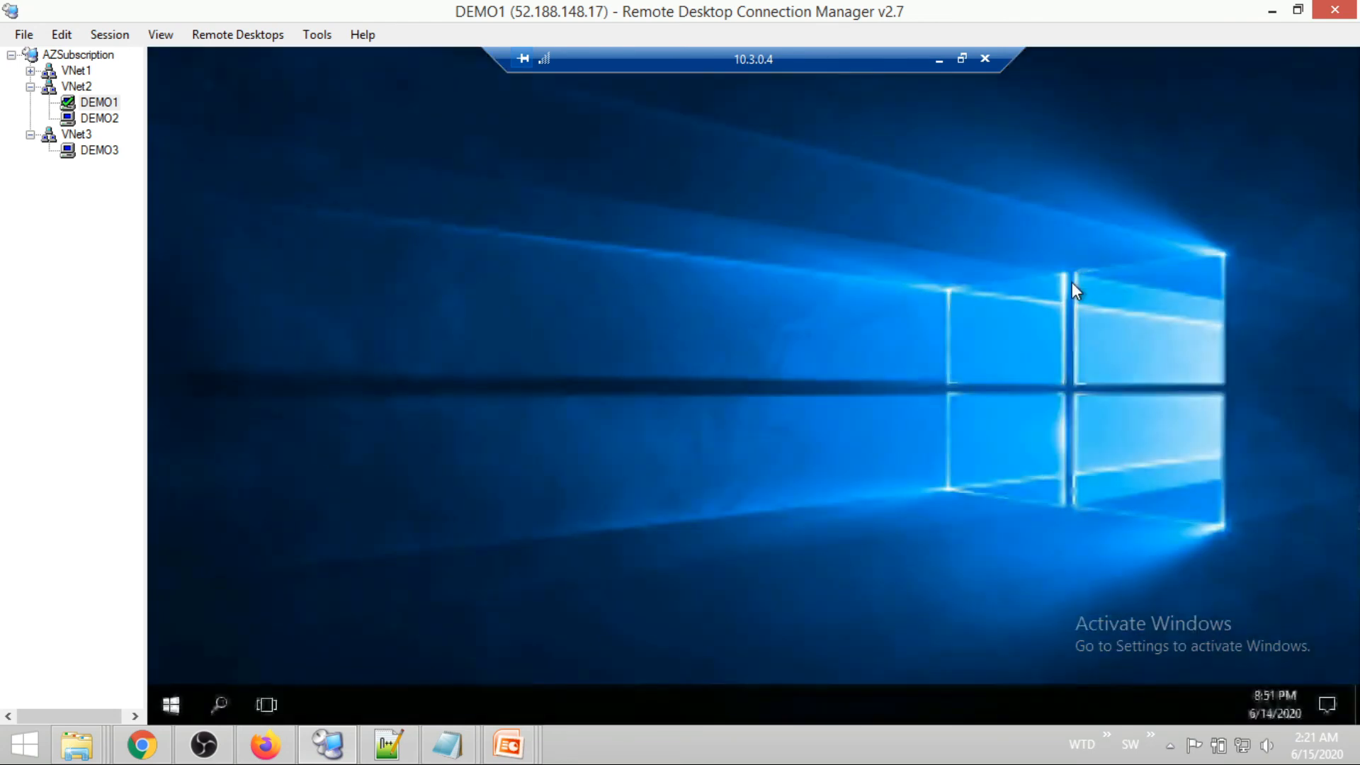
# Open a command prompt on HubVM by running cmd, declining network discovery for the remote machine
pyautogui.rightClick(176, 698)
pyautogui.click(245, 602)
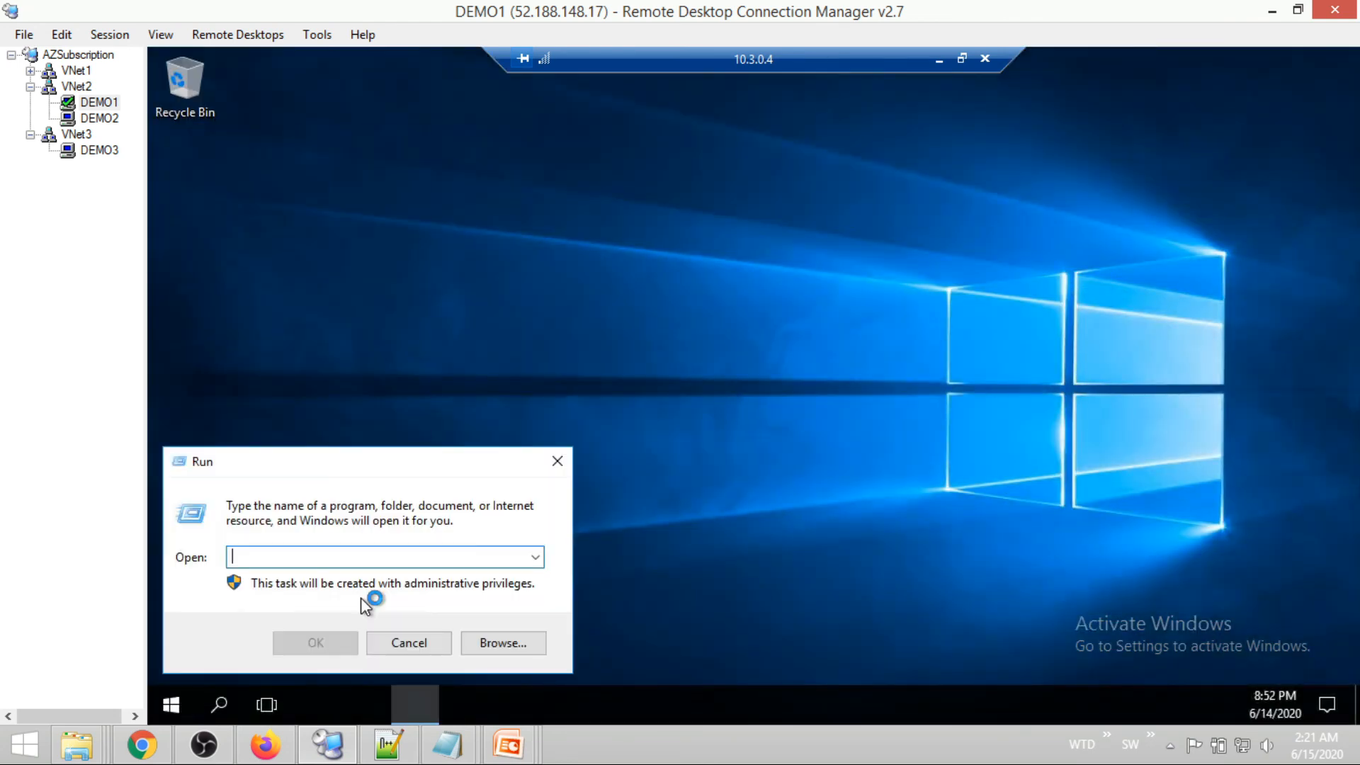
pyautogui.write('cms')
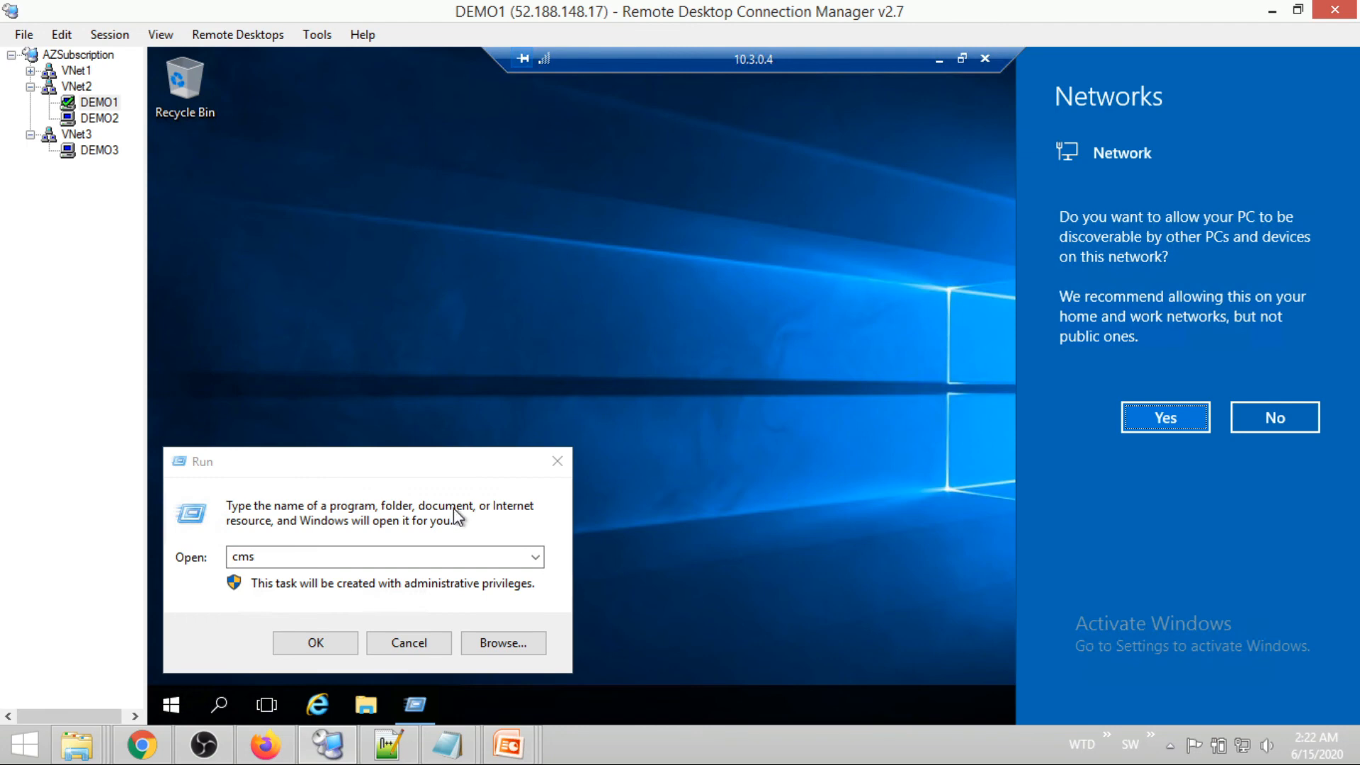
pyautogui.click(1286, 422)
pyautogui.click(363, 556)
pyautogui.press('BackSpace')
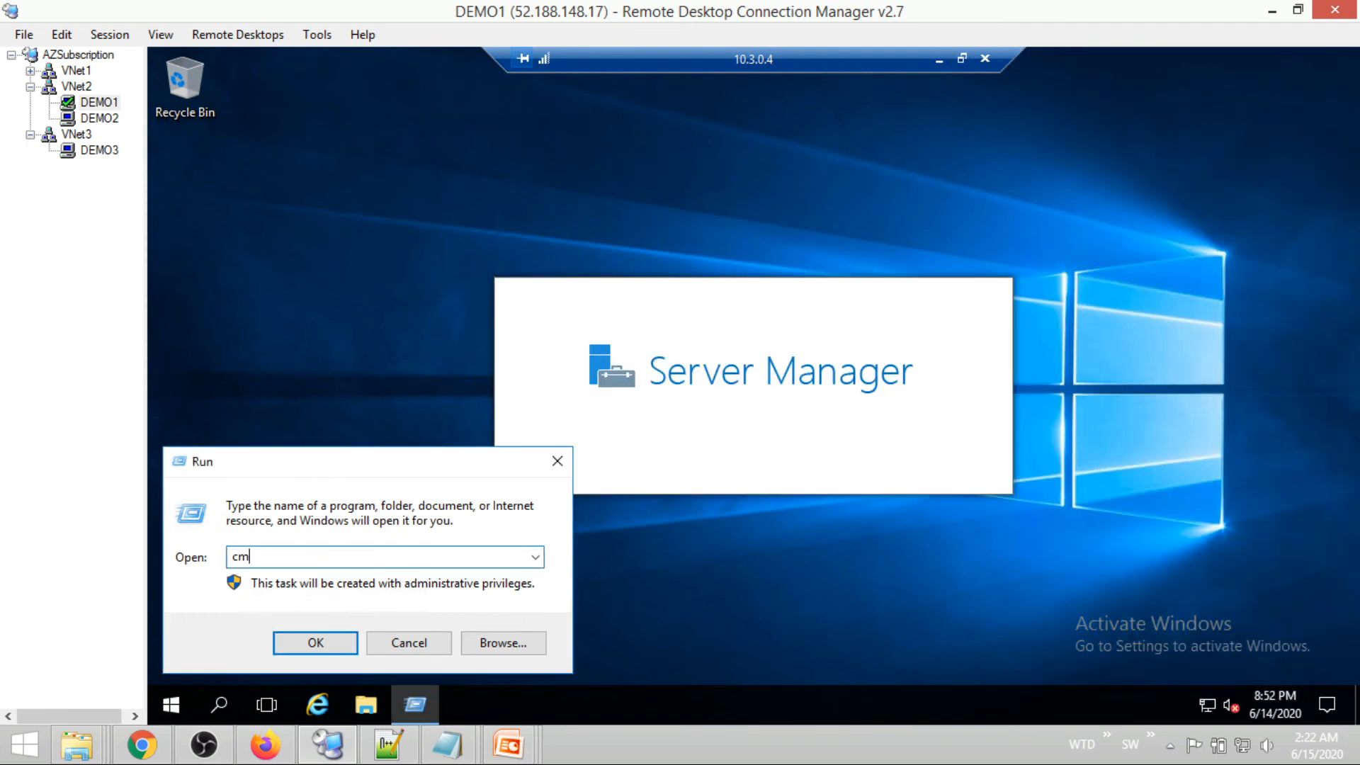
pyautogui.write('d')
pyautogui.press('Return')
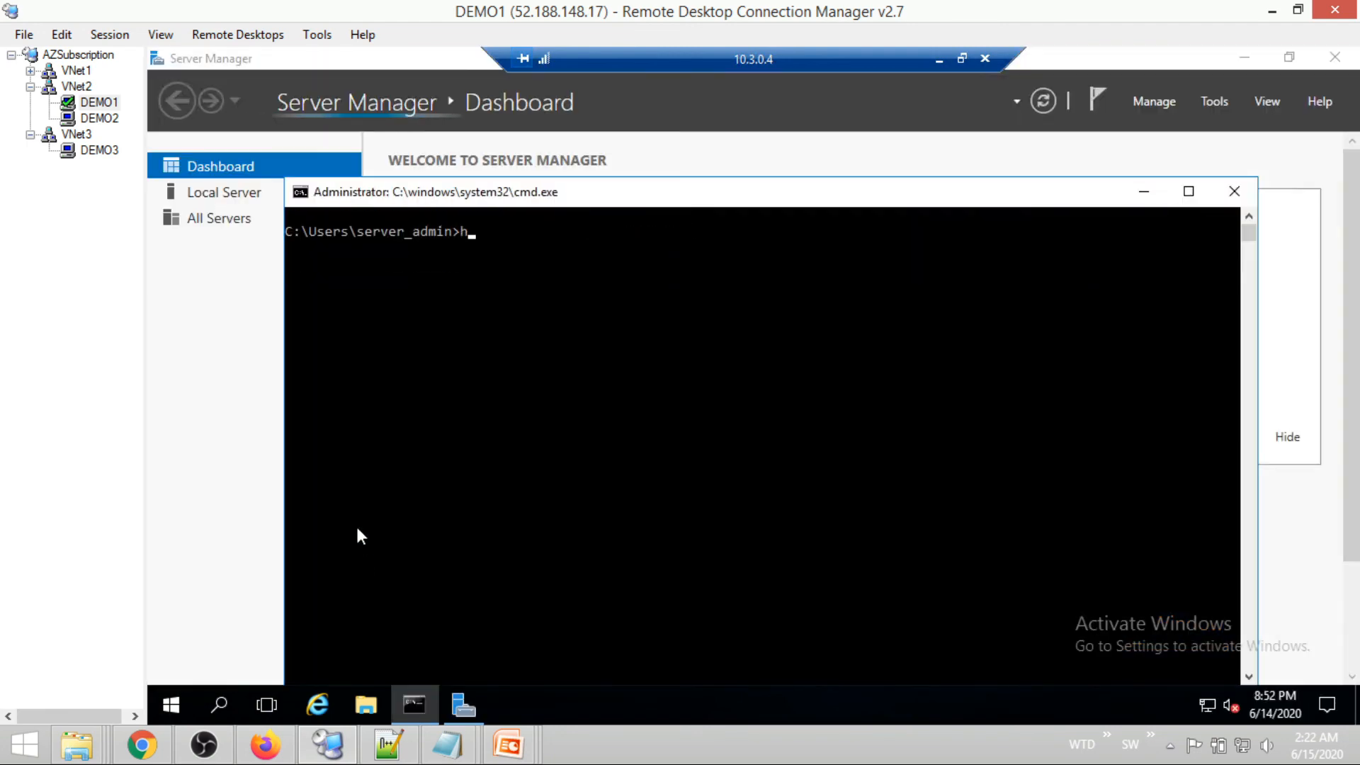
# Run hostname in HubVM's command prompt to check which machine the session is connected to
pyautogui.write('hostname')
pyautogui.press('Return')
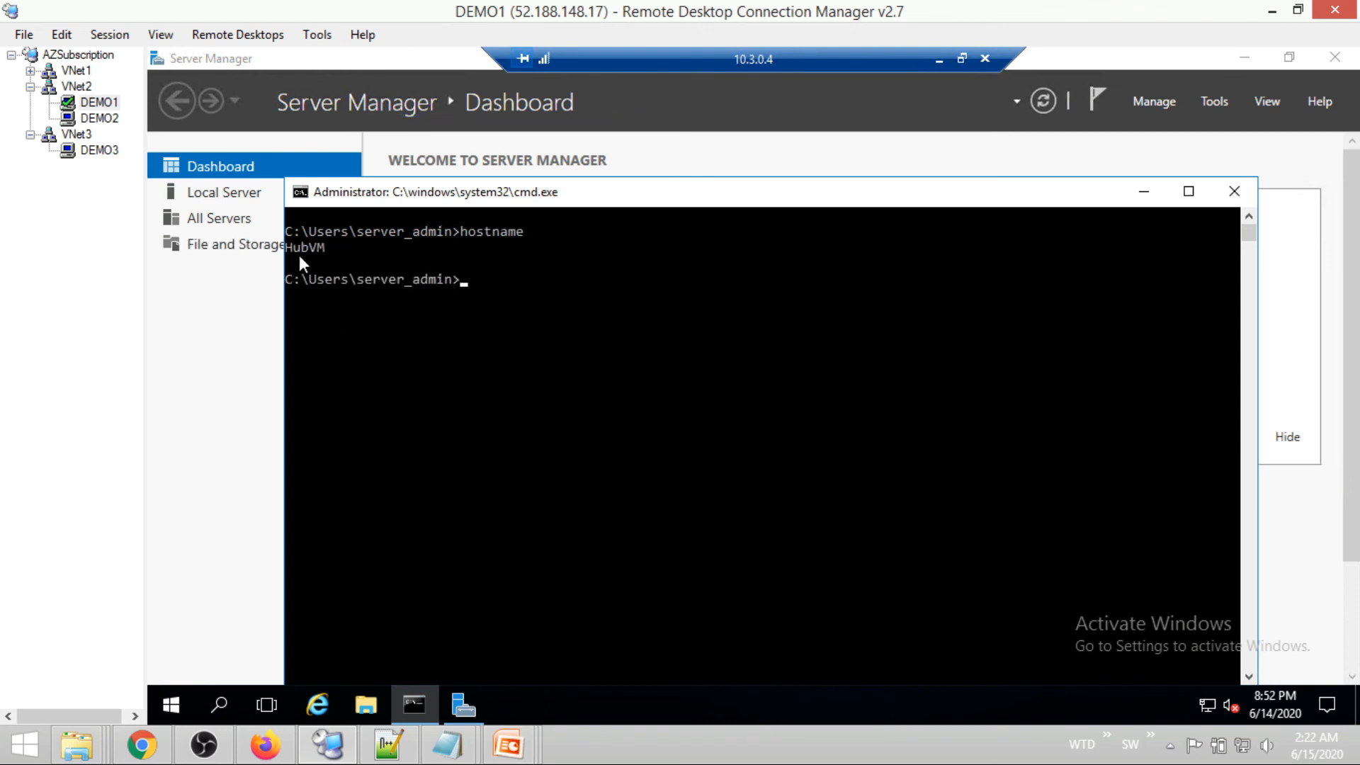
pyautogui.moveTo(289, 249); pyautogui.dragTo(326, 250)
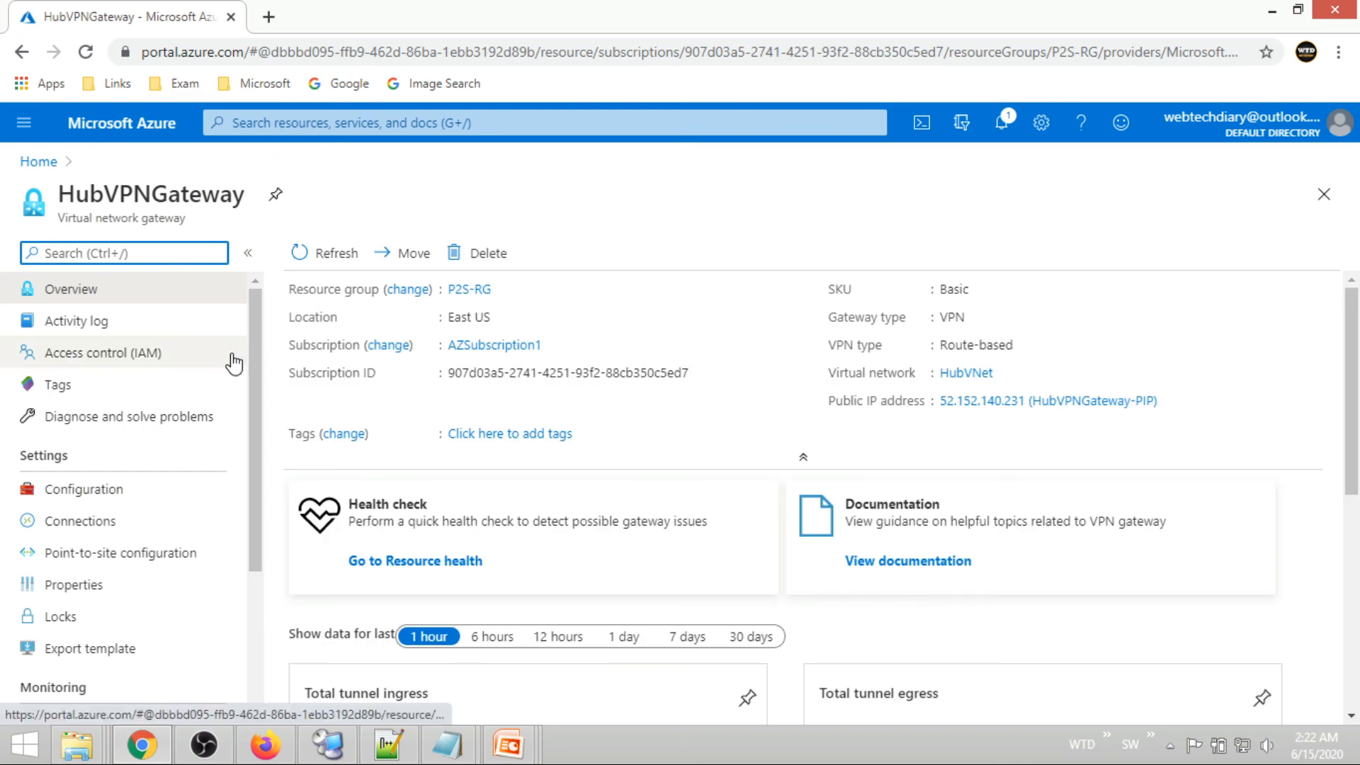
# Open HubVPNGateway's point-to-site configuration in the Azure portal
pyautogui.click(91, 563)
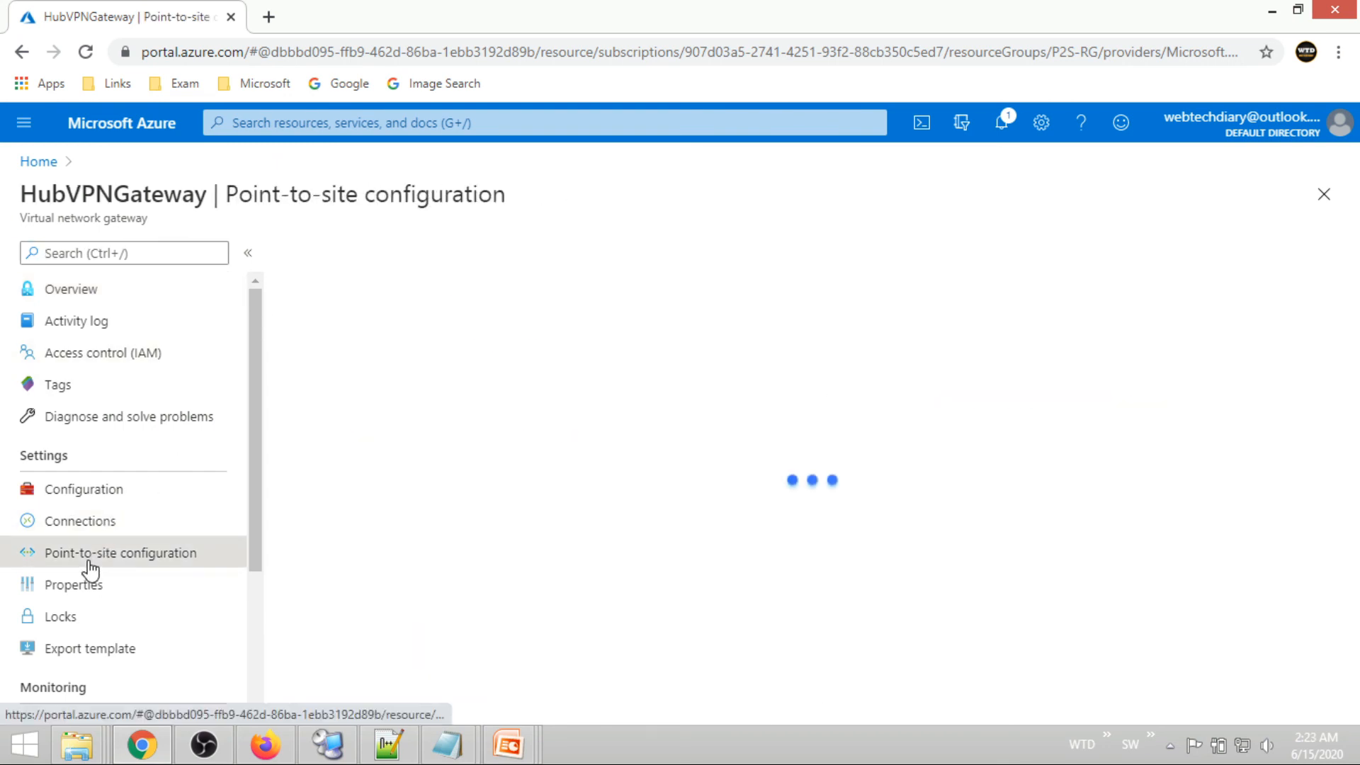